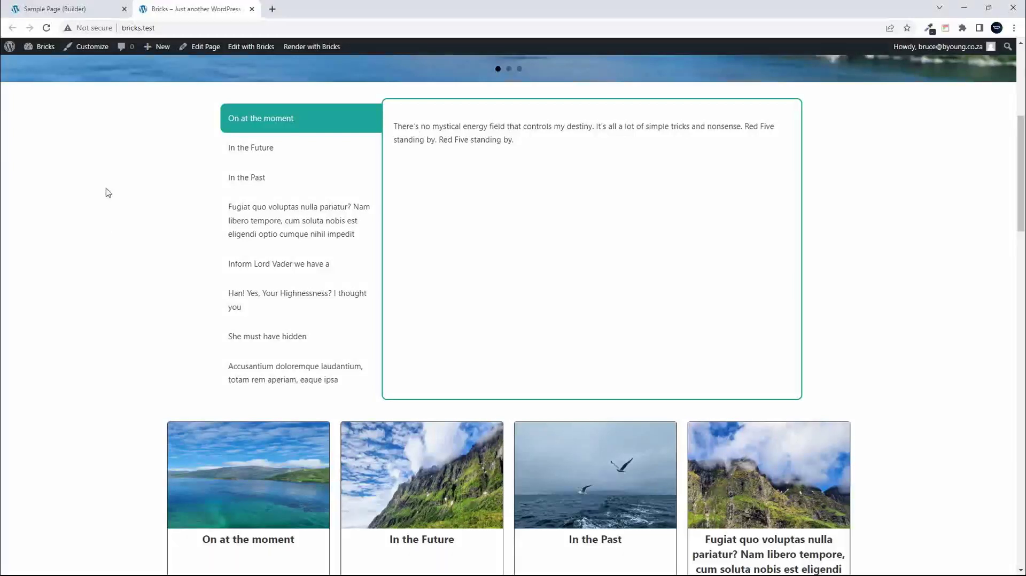
# Step: Examine the vertical post tabs on the live page by viewing the content behind each title
pyautogui.click(251, 152)
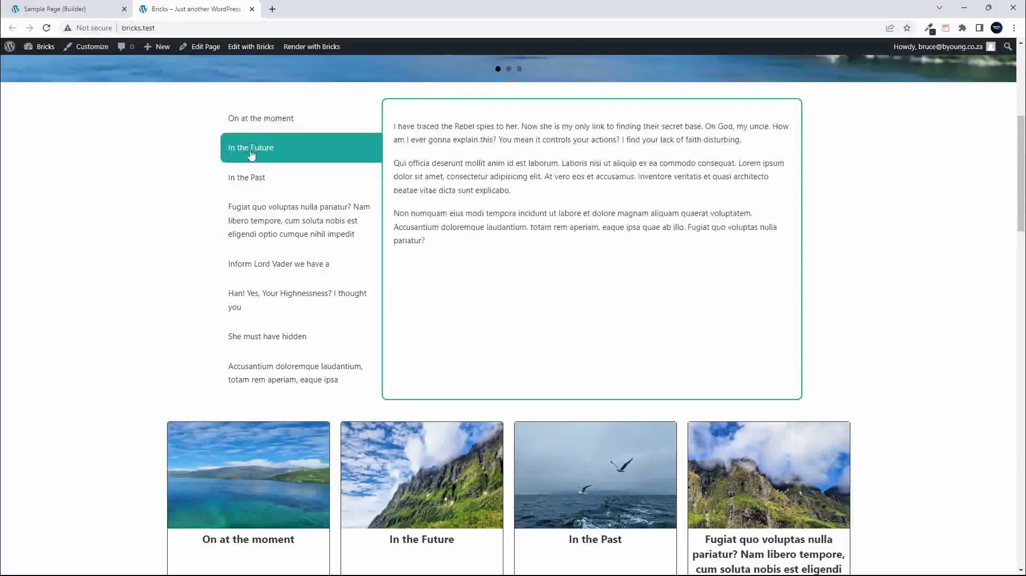
pyautogui.click(249, 236)
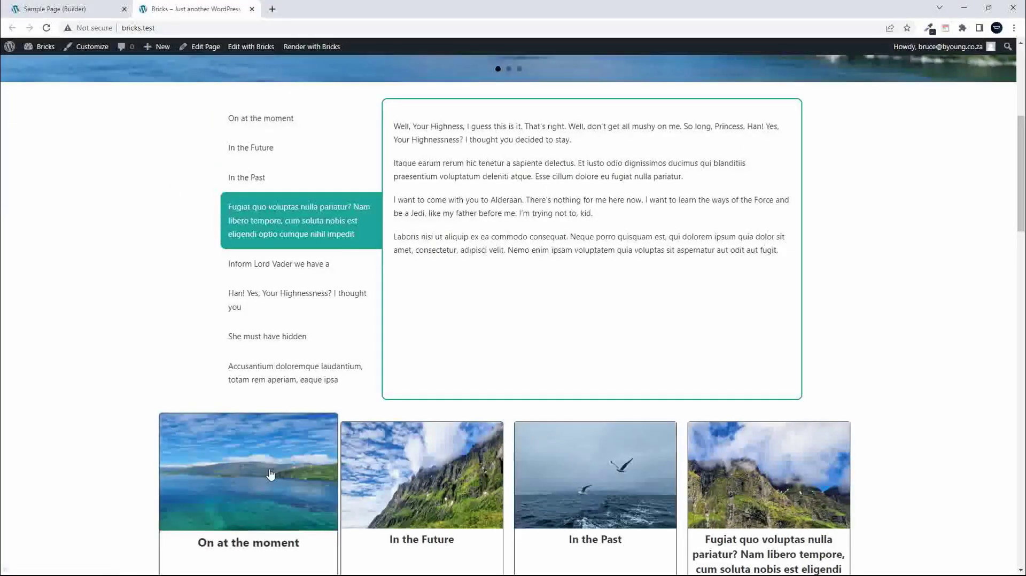
pyautogui.click(266, 373)
pyautogui.click(262, 340)
pyautogui.click(252, 300)
pyautogui.click(254, 266)
pyautogui.click(263, 231)
pyautogui.click(255, 184)
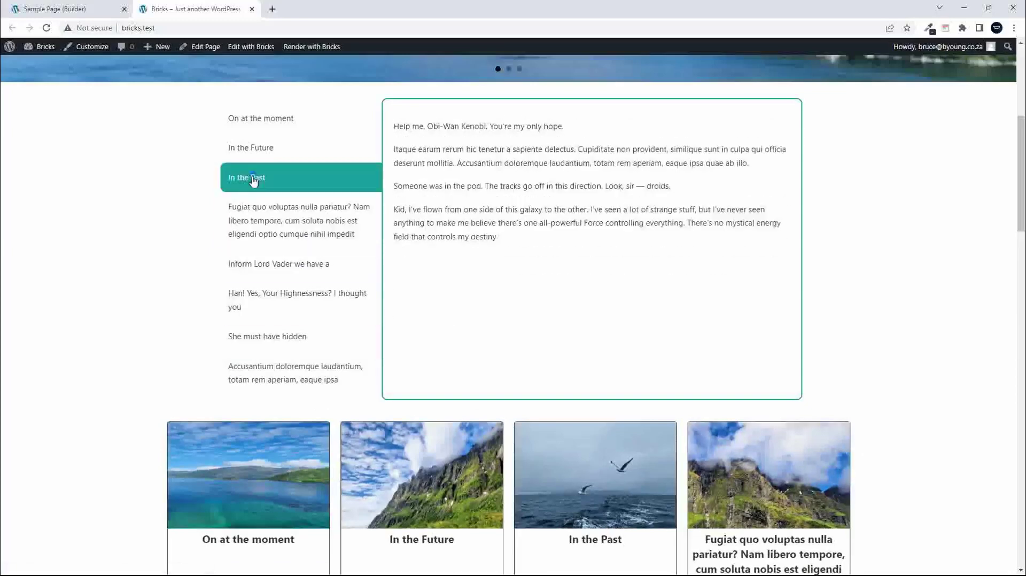
pyautogui.click(271, 146)
pyautogui.click(277, 125)
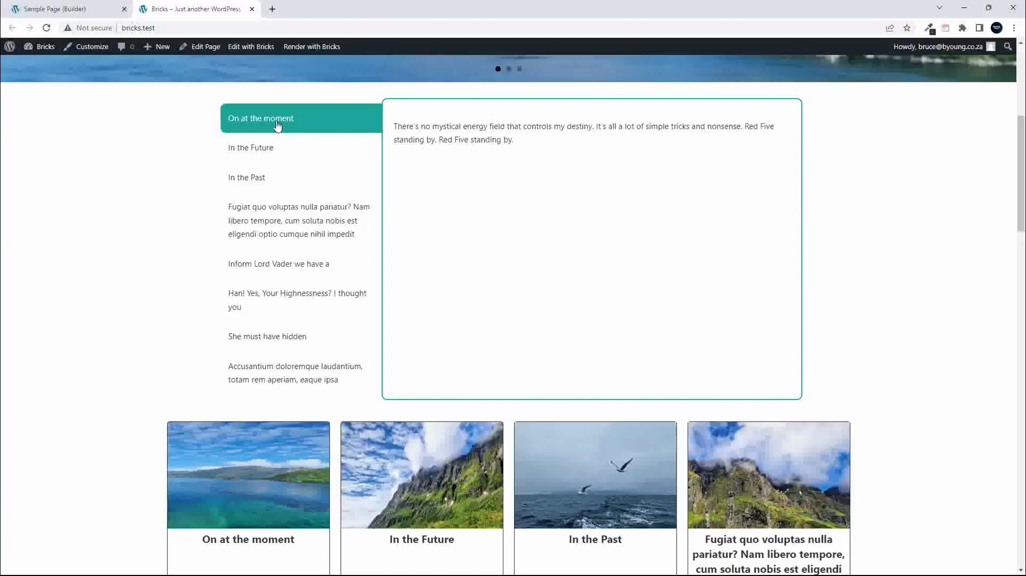
pyautogui.click(265, 160)
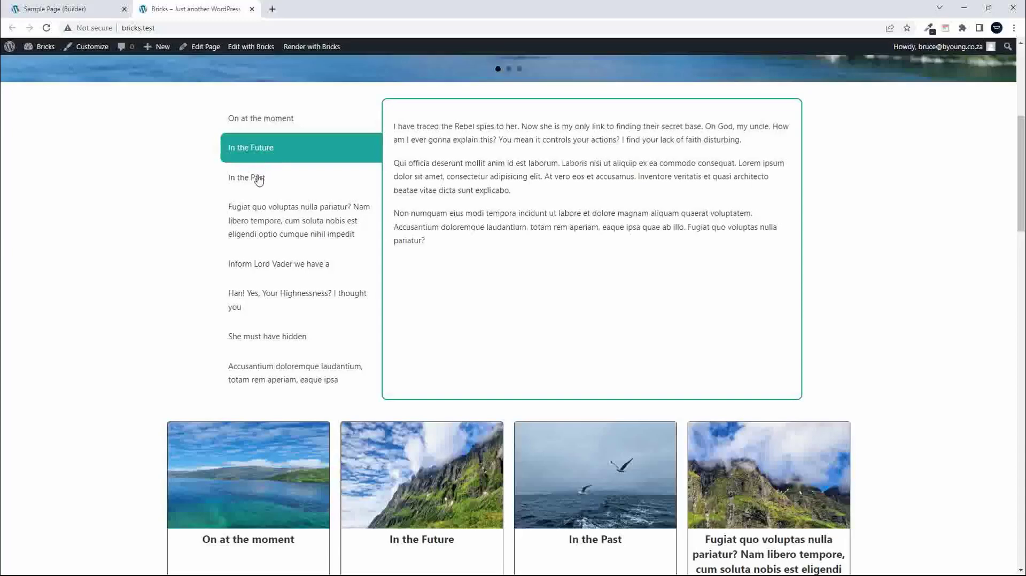
pyautogui.click(257, 182)
pyautogui.click(269, 216)
pyautogui.click(277, 263)
pyautogui.click(276, 295)
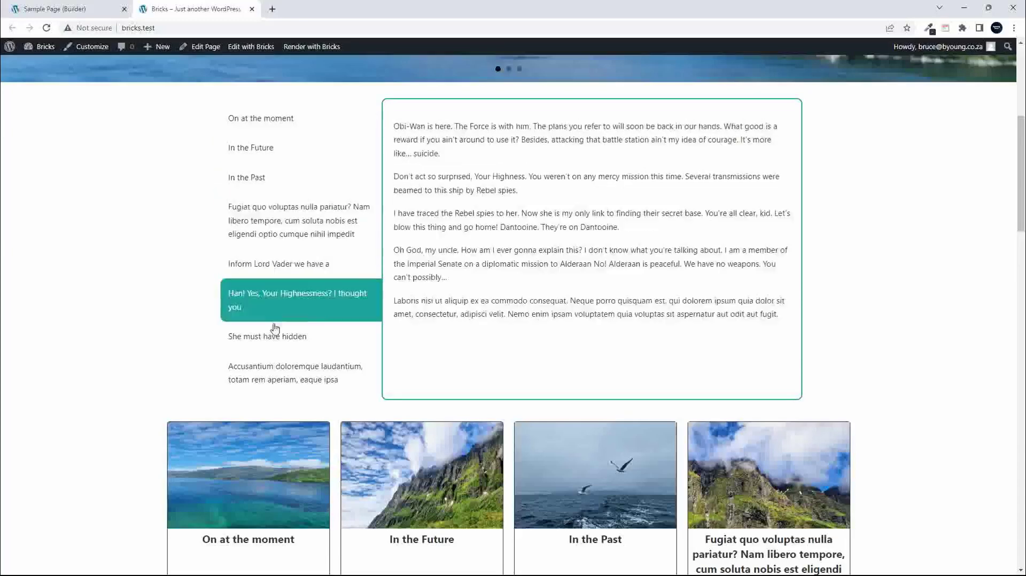
pyautogui.click(282, 344)
pyautogui.click(292, 375)
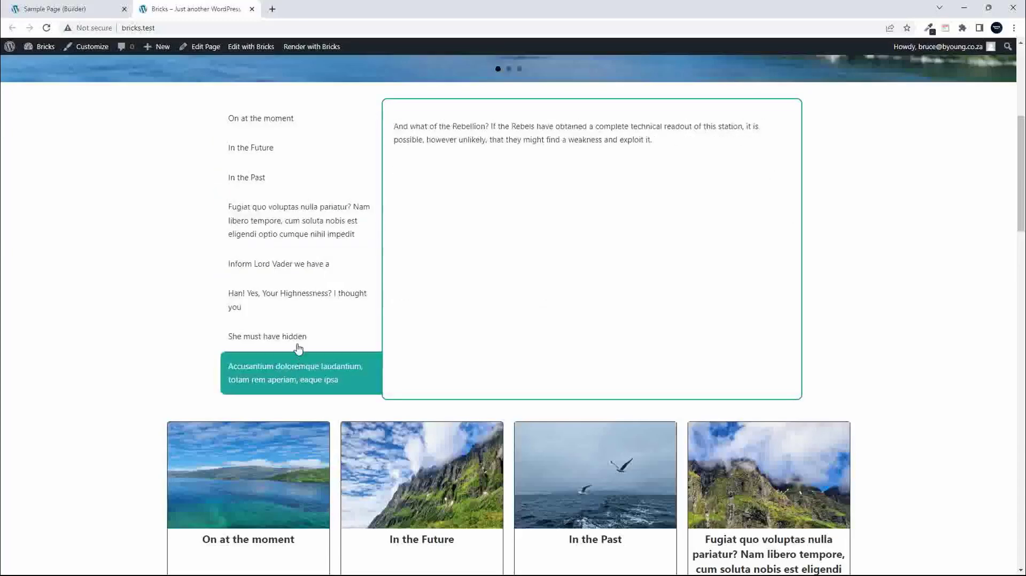
pyautogui.click(259, 118)
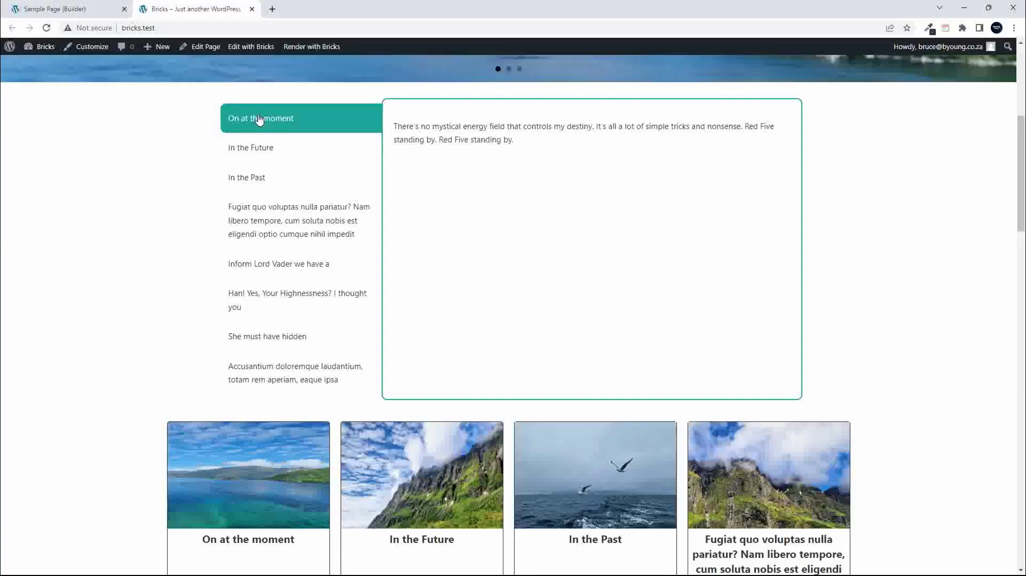
pyautogui.click(258, 150)
pyautogui.click(249, 181)
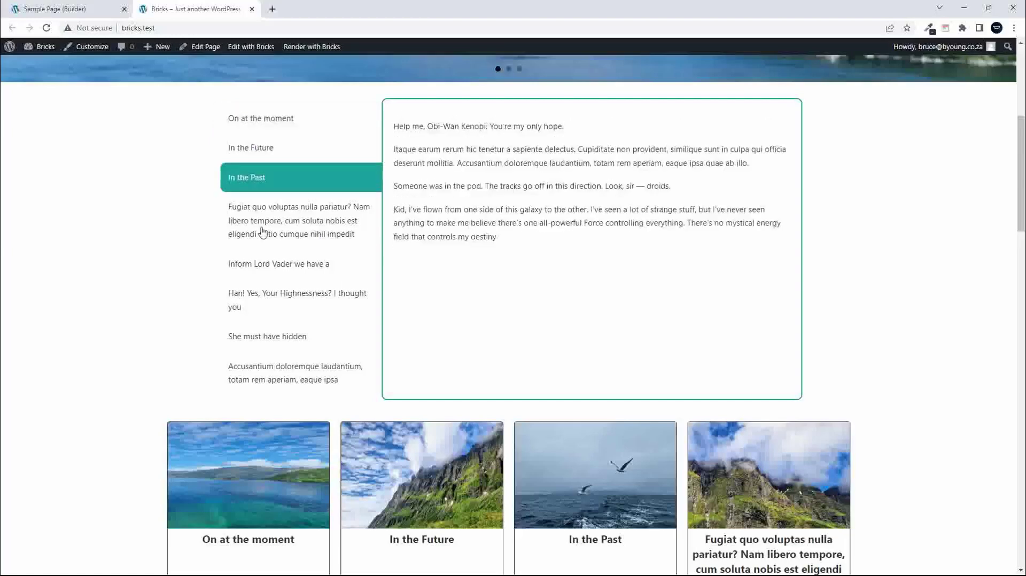
pyautogui.click(260, 236)
pyautogui.click(262, 122)
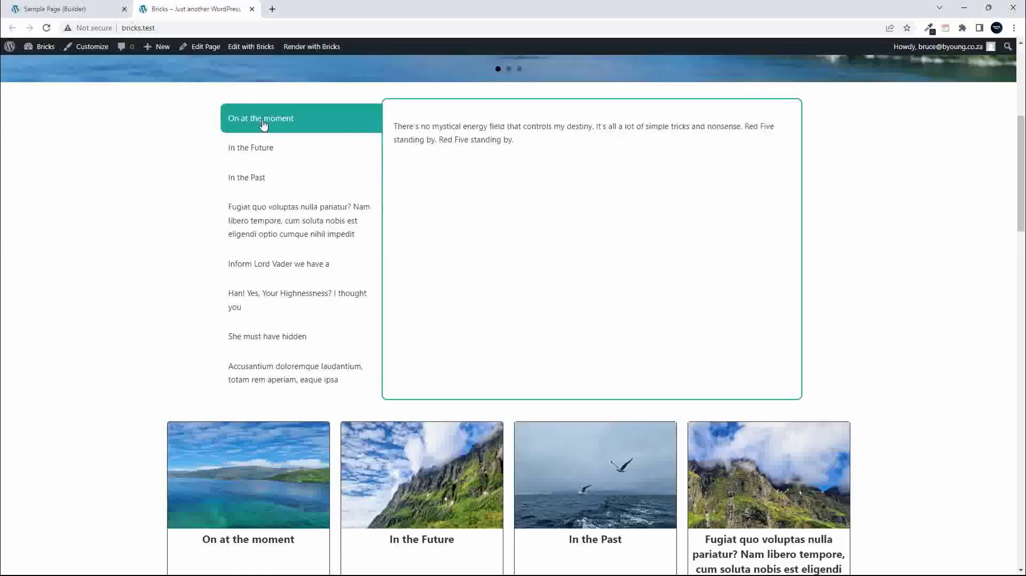
# Step: Switch to the Bricks builder page, add a new Section and move it above the first Slider (Nestable)
pyautogui.click(63, 11)
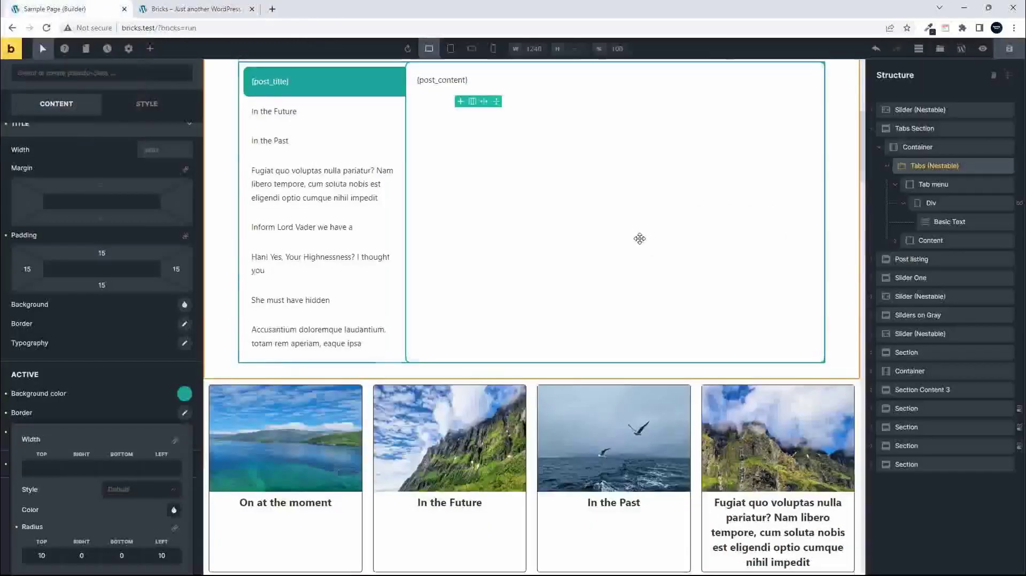
pyautogui.scroll(7, 640, 238)
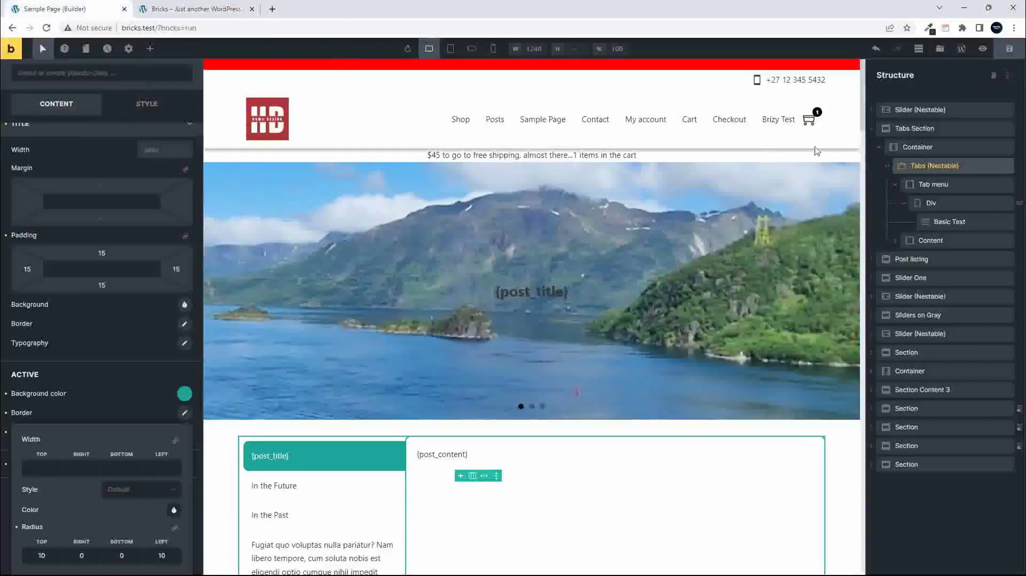
pyautogui.click(810, 170)
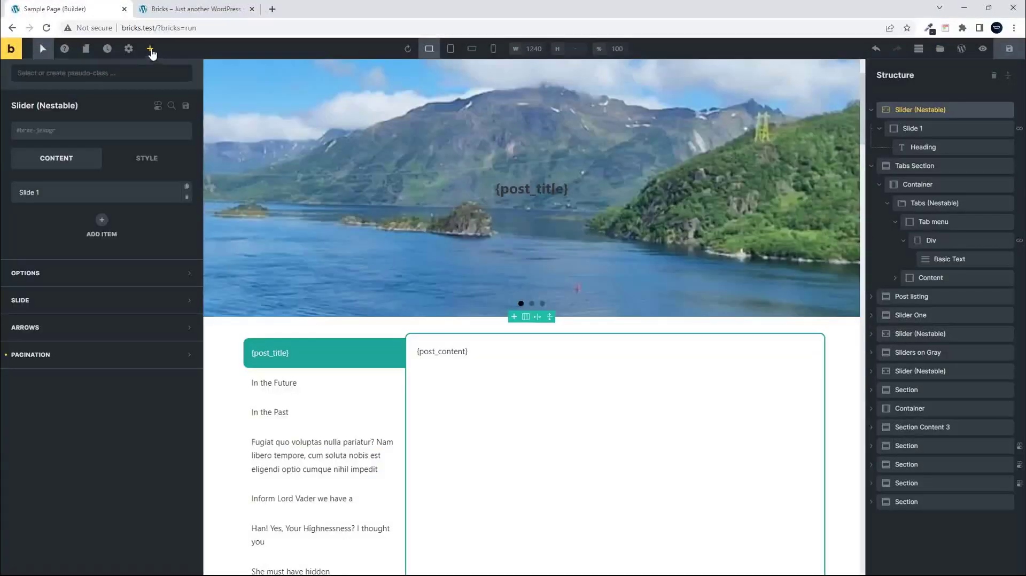
pyautogui.click(151, 49)
pyautogui.click(58, 138)
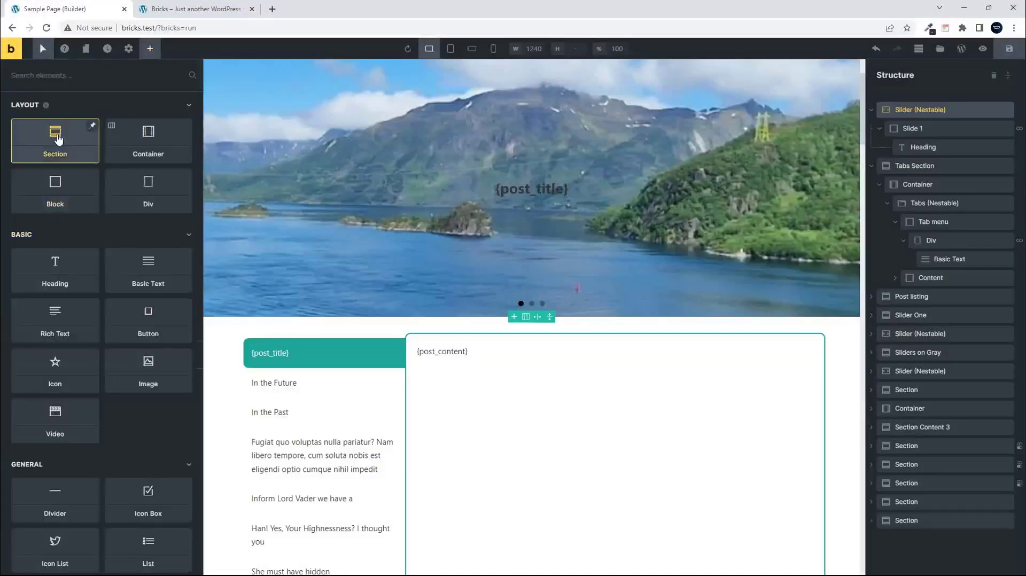
pyautogui.moveTo(896, 522); pyautogui.dragTo(909, 111)
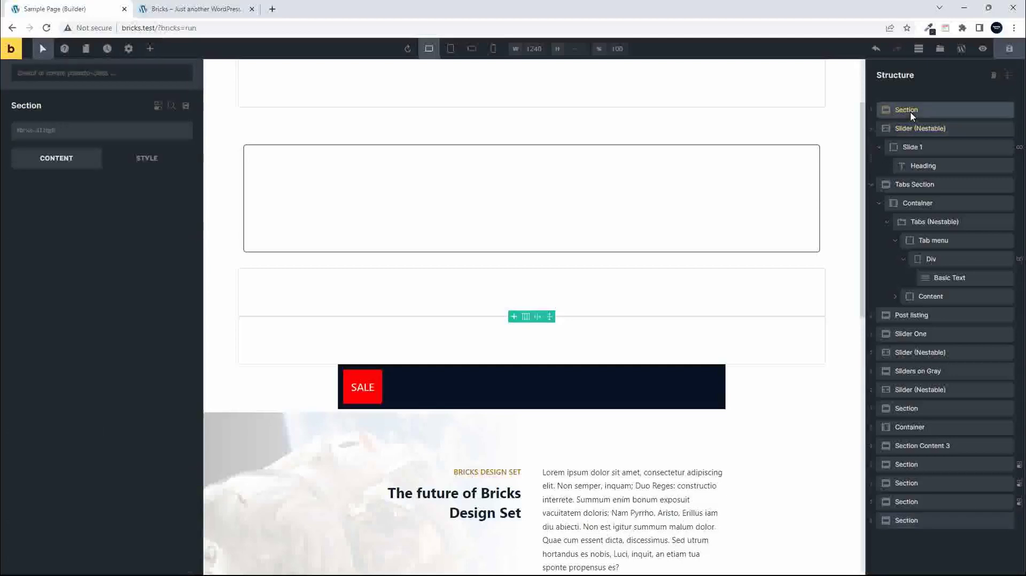
pyautogui.scroll(2, 518, 209)
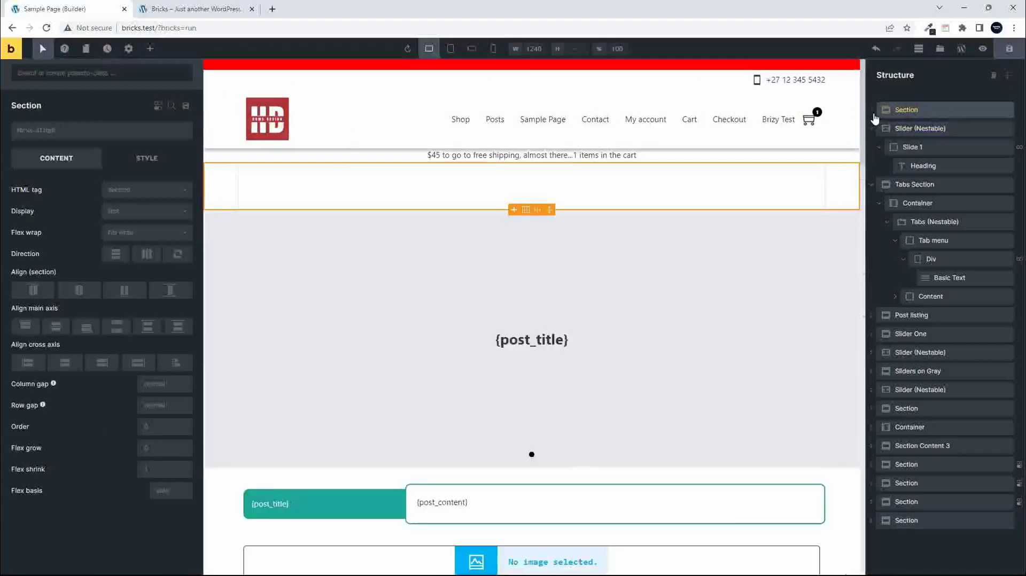
# Step: Select the container inside the new first section and bring up the available elements
pyautogui.click(873, 110)
pyautogui.click(920, 129)
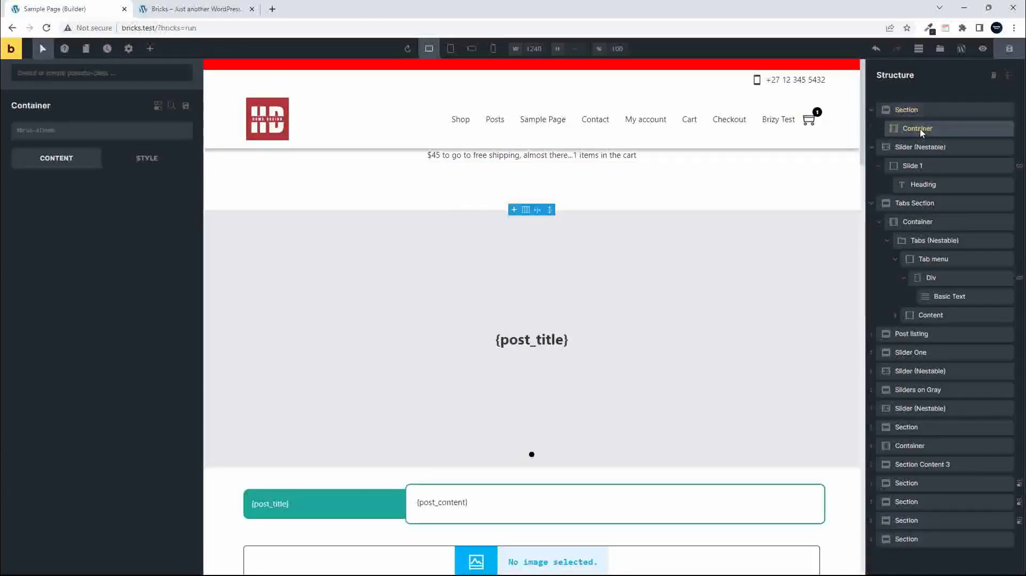
pyautogui.click(150, 49)
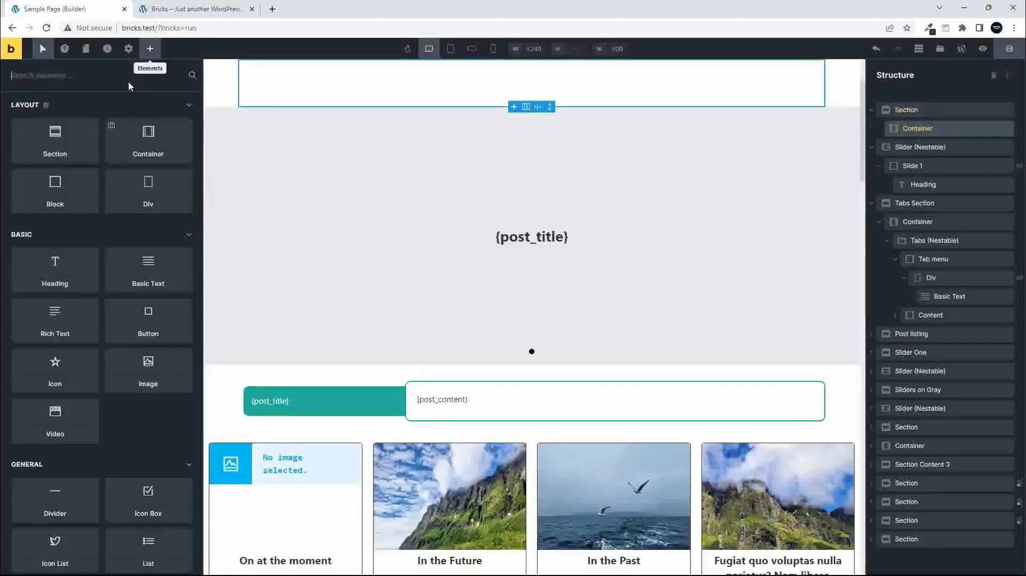
pyautogui.write('slid')
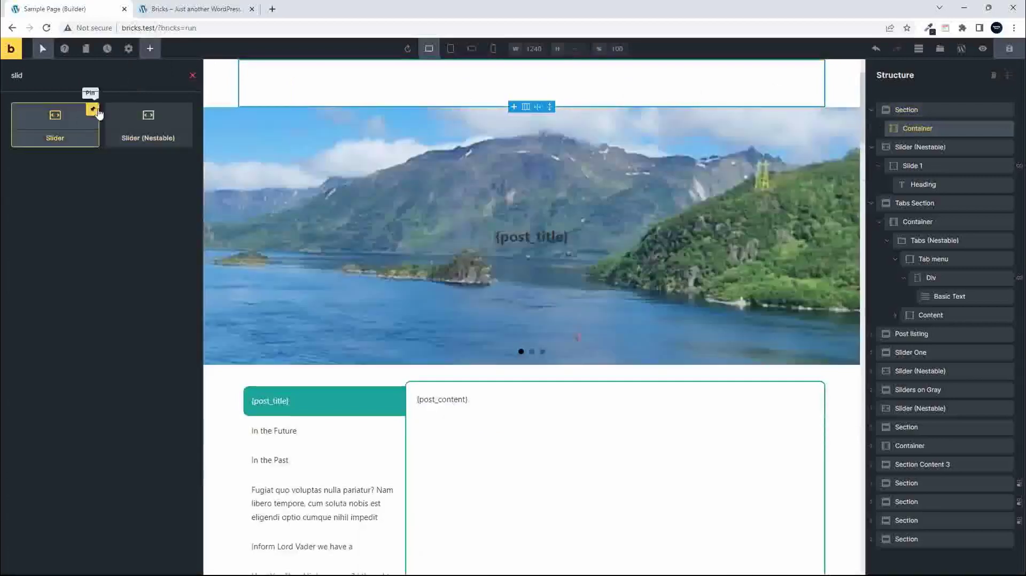
pyautogui.press('BackSpace')
pyautogui.press('BackSpace')
pyautogui.press('BackSpace')
pyautogui.press('BackSpace')
# Step: Add a Tabs (Nestable) element to the new section's container and expand its Tab menu and Content in the structure
pyautogui.write('tab')
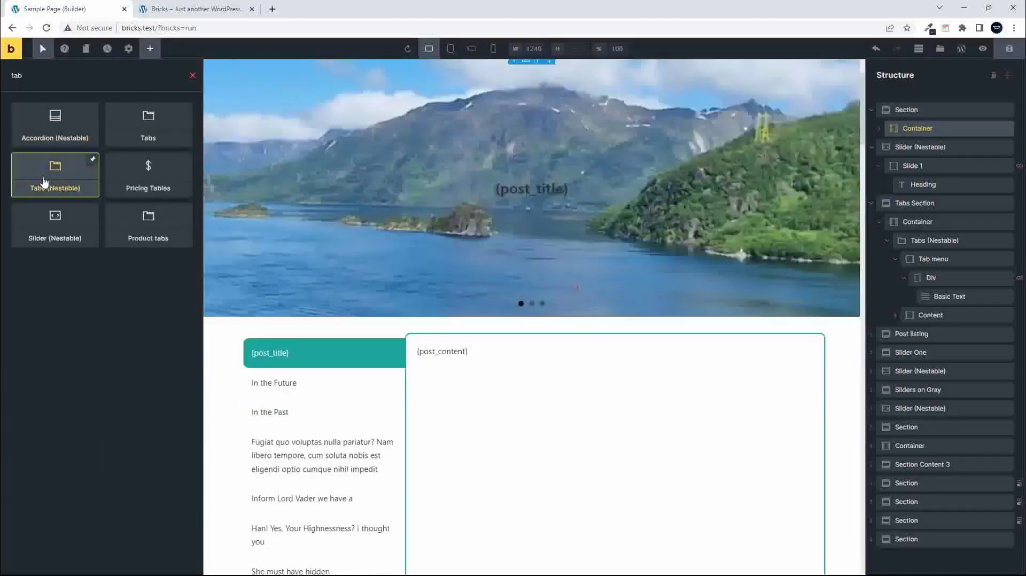
pyautogui.moveTo(45, 182); pyautogui.dragTo(284, 201)
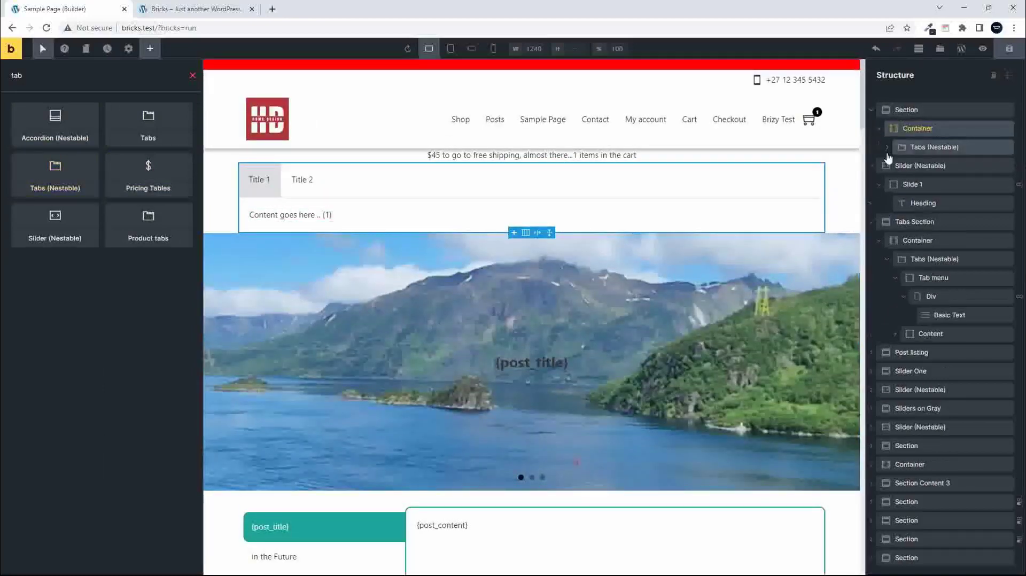
pyautogui.click(880, 129)
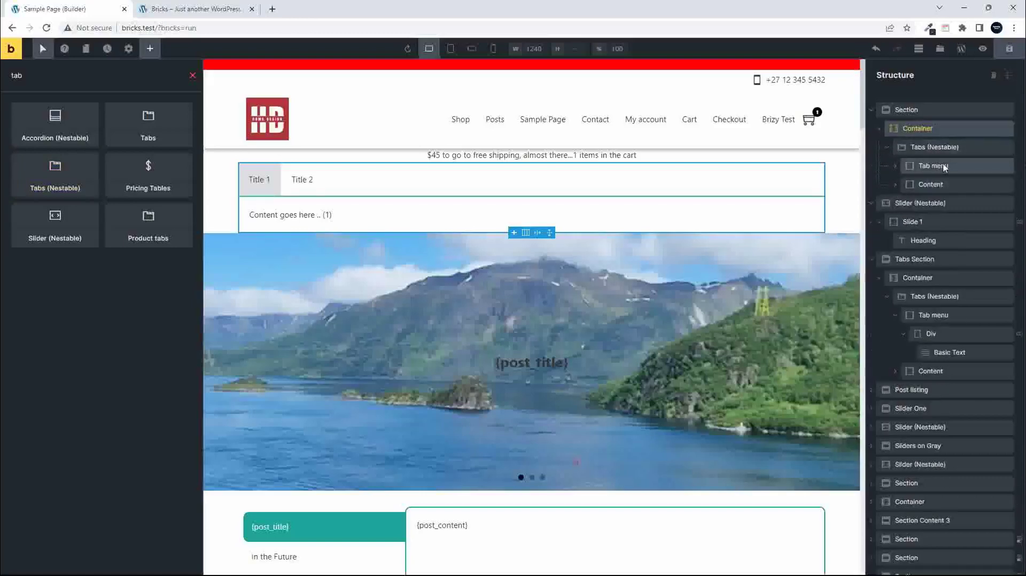
pyautogui.click(943, 165)
pyautogui.click(925, 187)
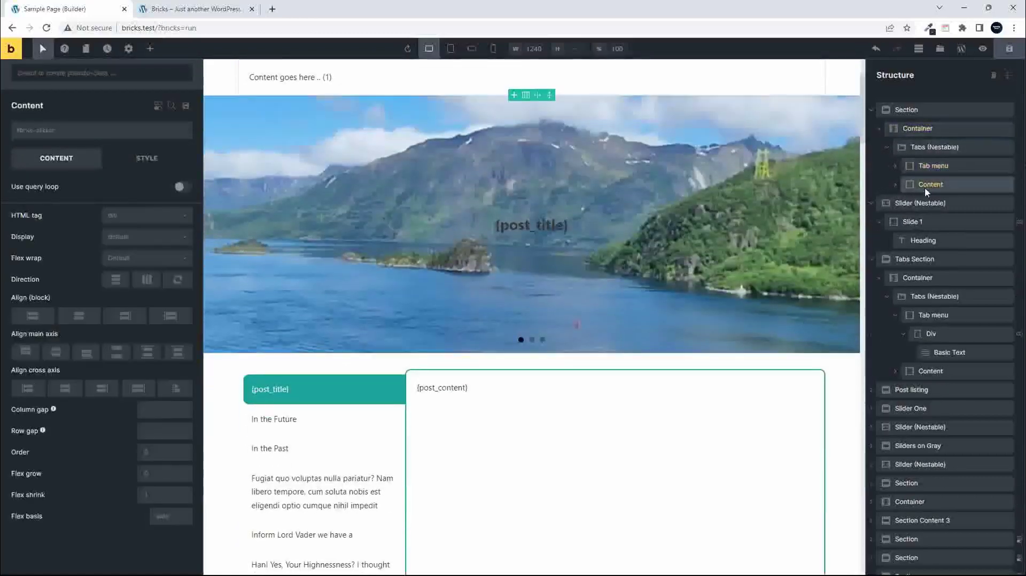
pyautogui.click(896, 185)
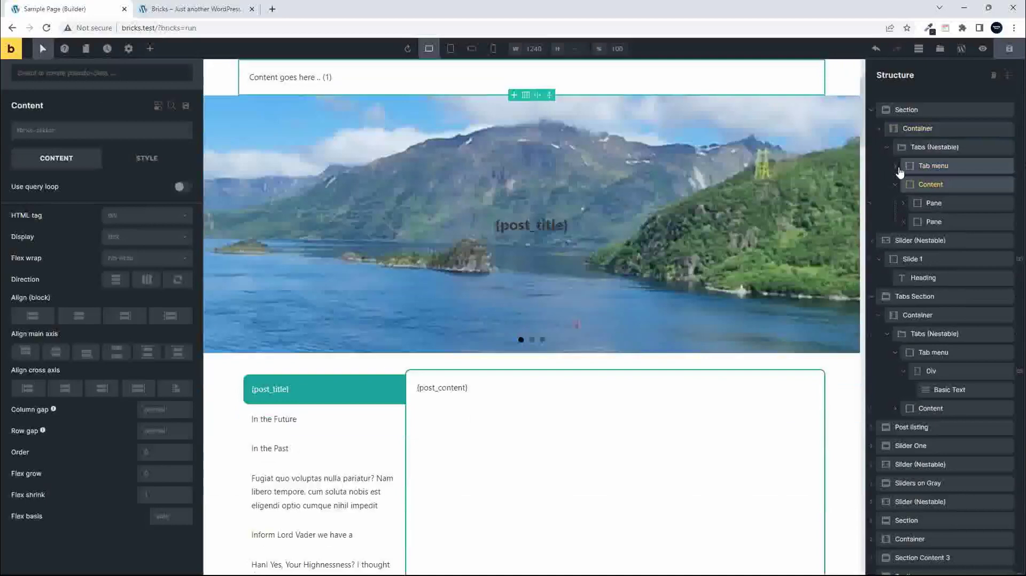
pyautogui.click(898, 168)
# Step: Delete the second Pane from the new tabs' Content and the second Div from their Tab menu
pyautogui.click(932, 185)
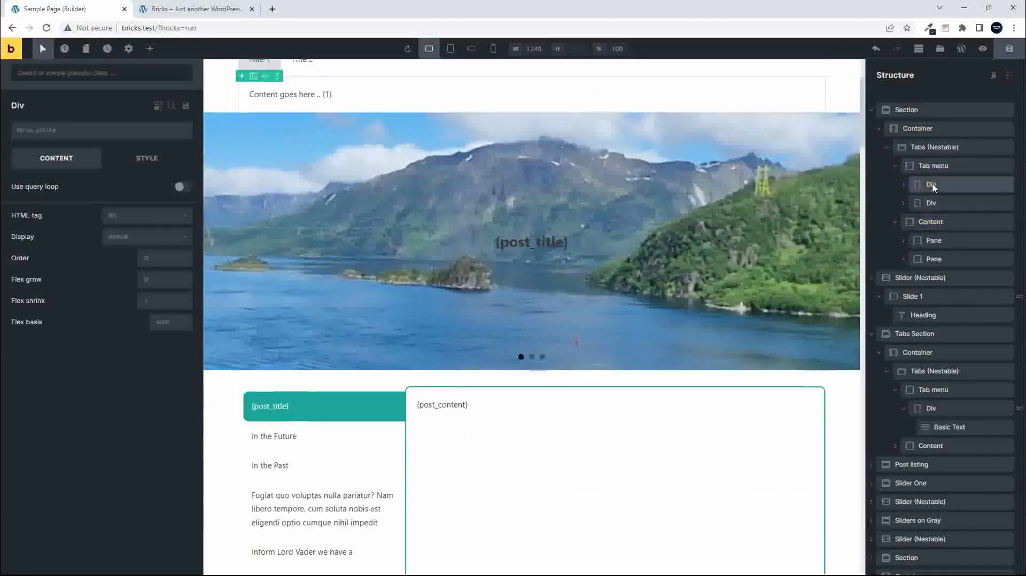
pyautogui.click(940, 204)
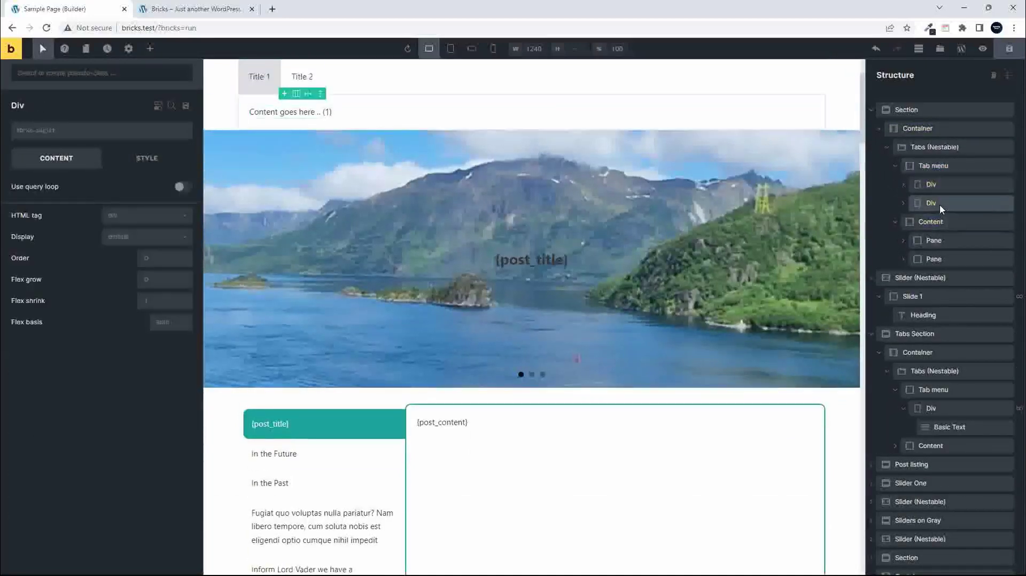
pyautogui.click(935, 261)
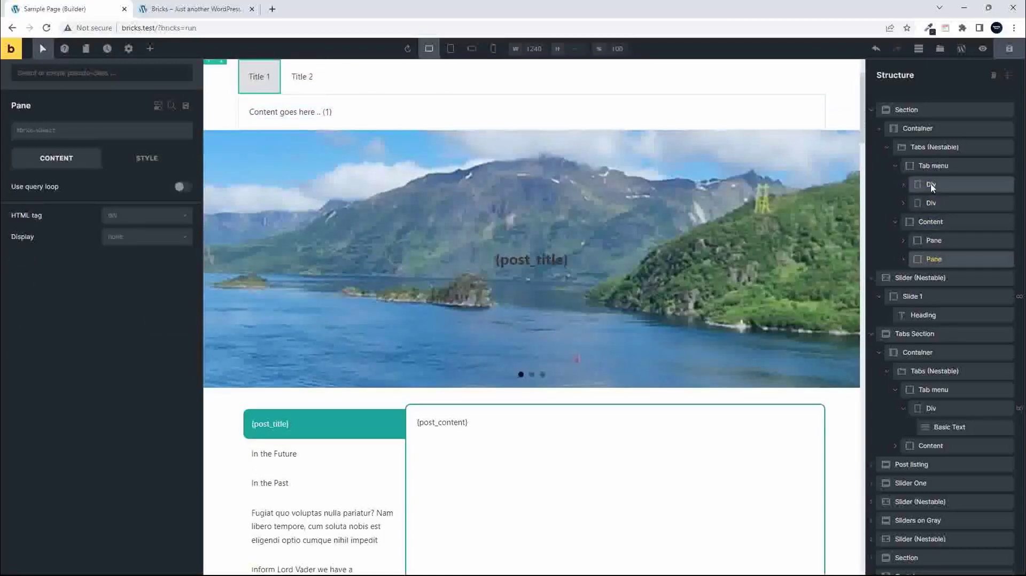
pyautogui.rightClick(939, 262)
pyautogui.click(932, 335)
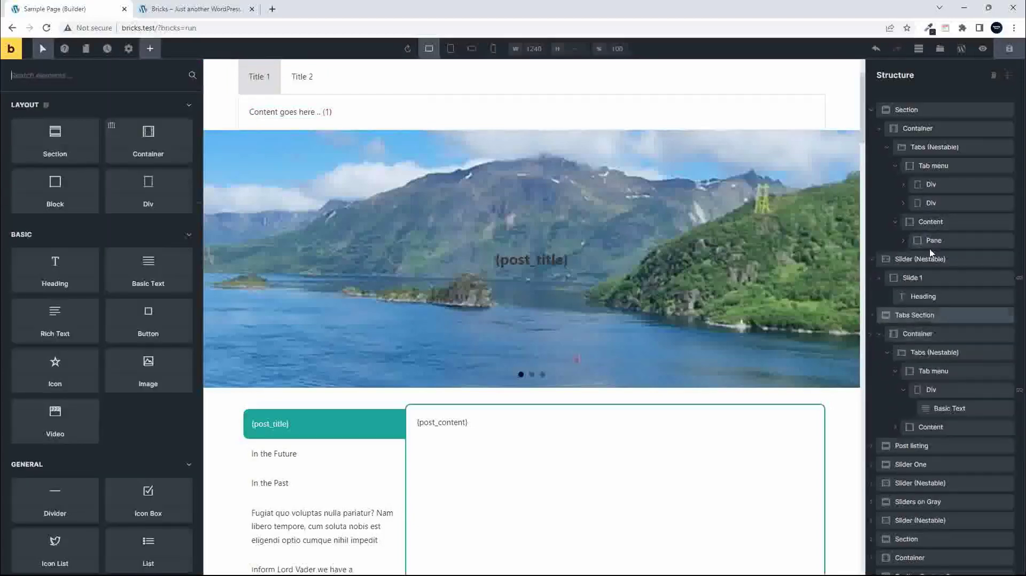
pyautogui.rightClick(936, 199)
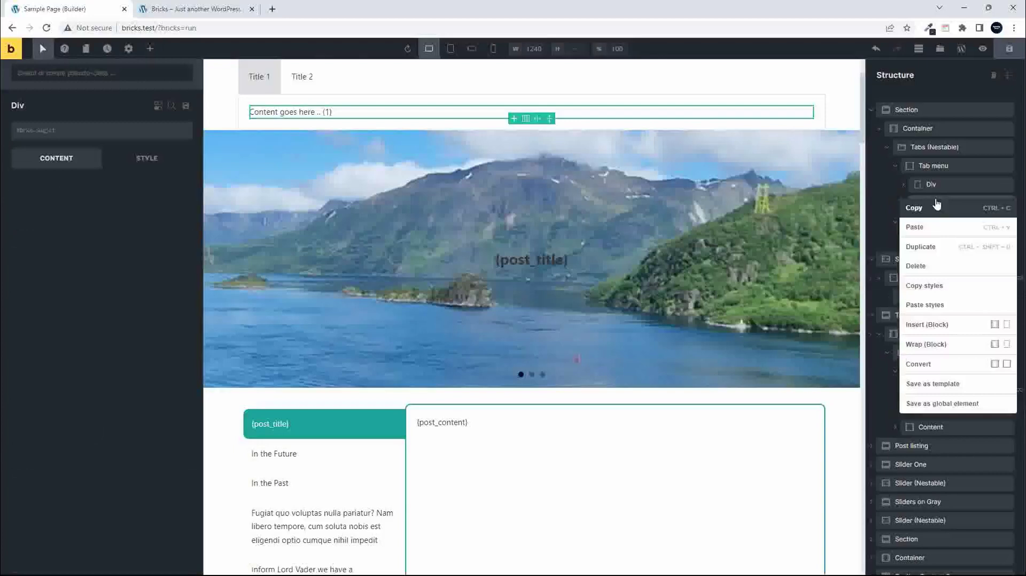
pyautogui.click(935, 268)
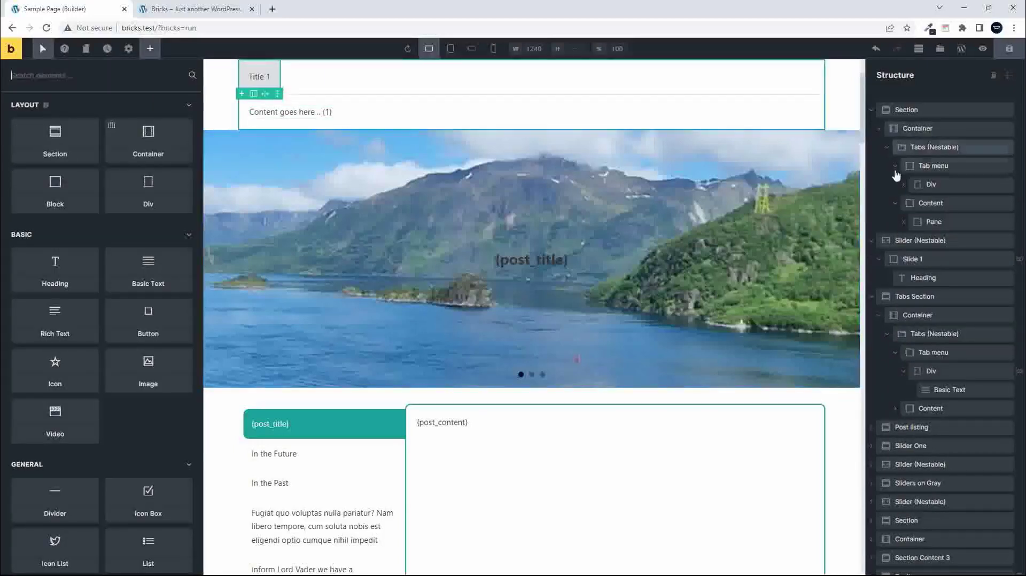
# Step: Replace the placeholder text of the Rich Text inside the new tabs' Pane with the dynamic Post content tag
pyautogui.click(905, 187)
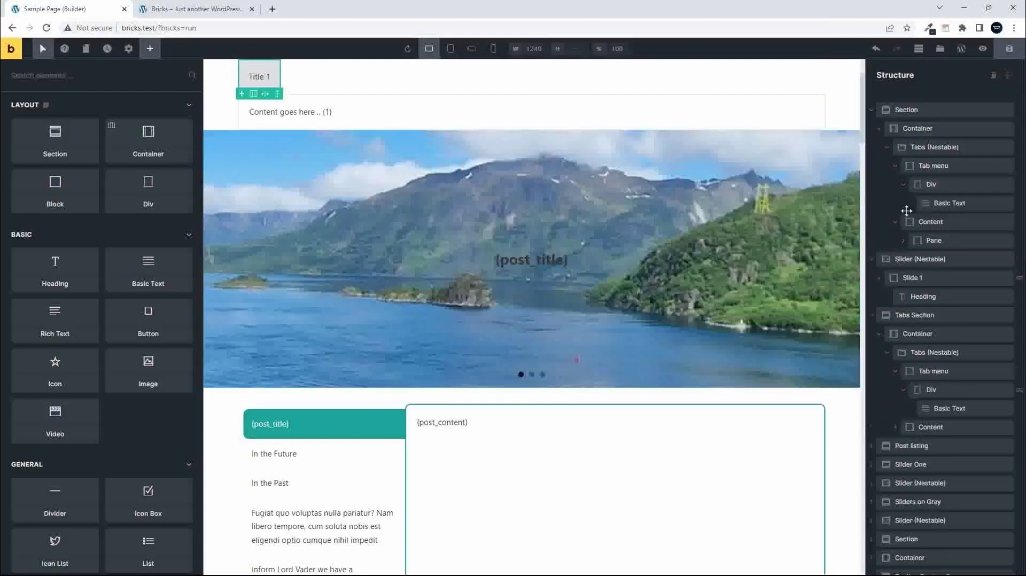
pyautogui.click(904, 241)
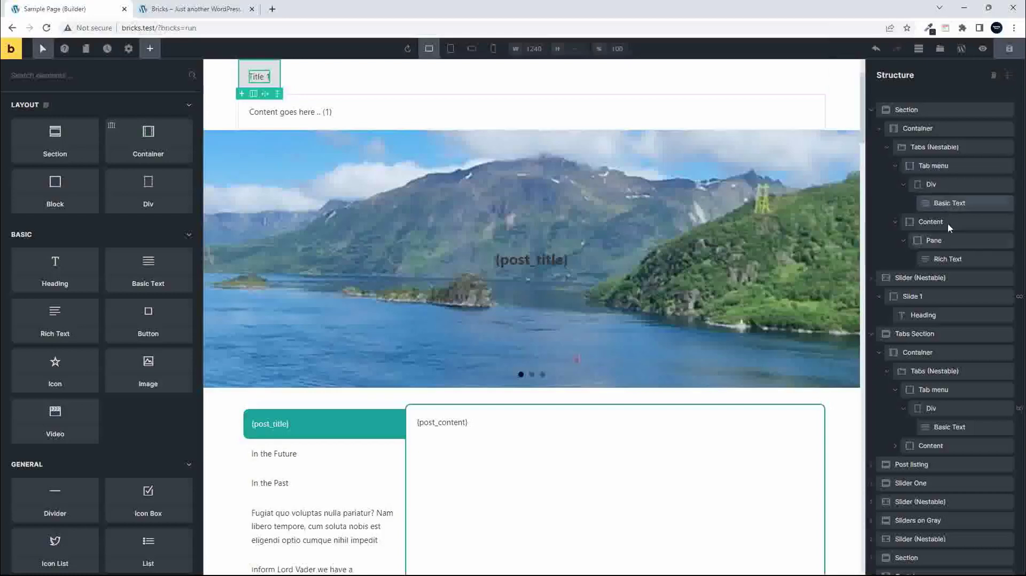
pyautogui.click(944, 260)
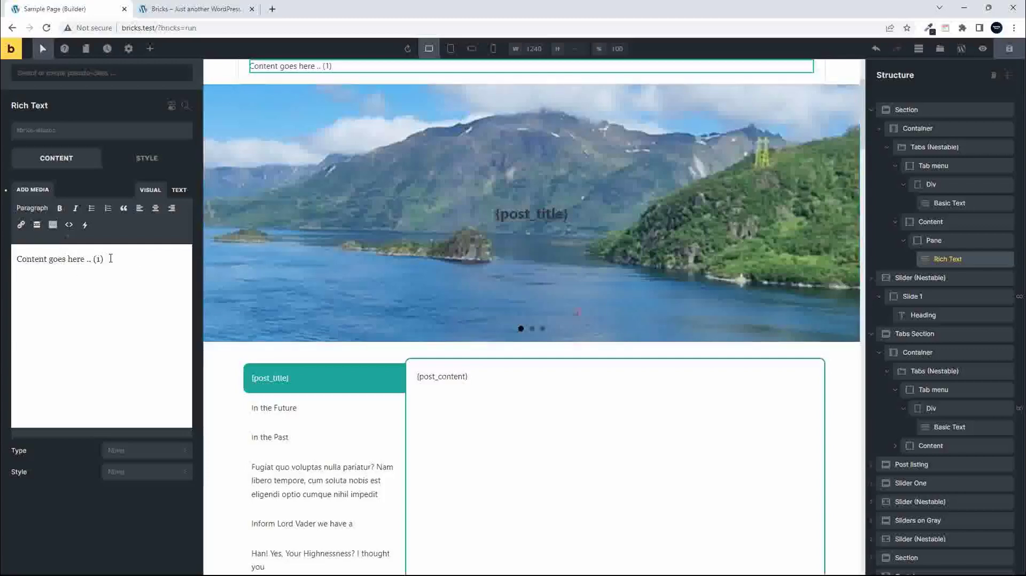
pyautogui.moveTo(110, 259); pyautogui.dragTo(19, 249)
pyautogui.press('BackSpace')
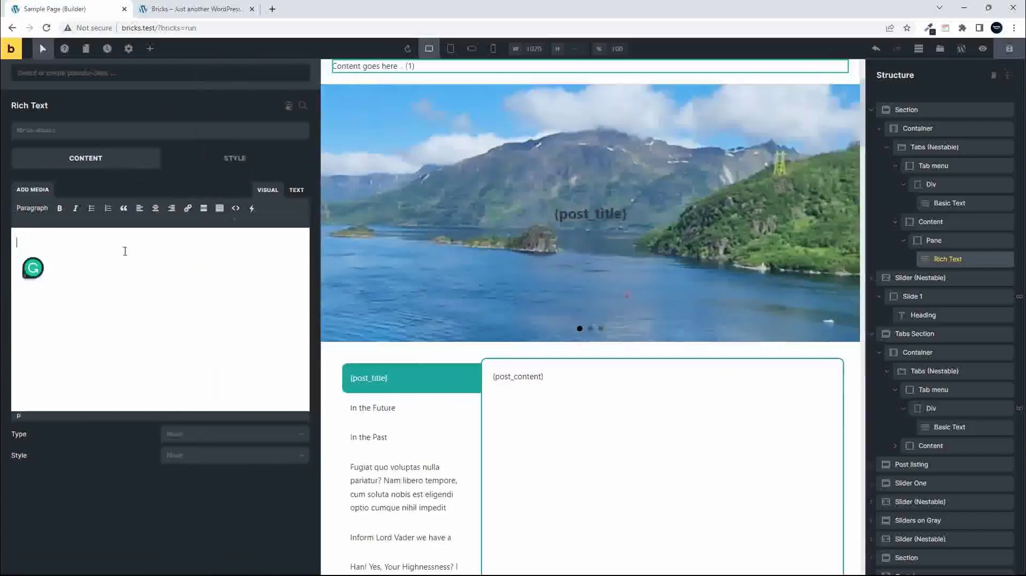
pyautogui.click(251, 210)
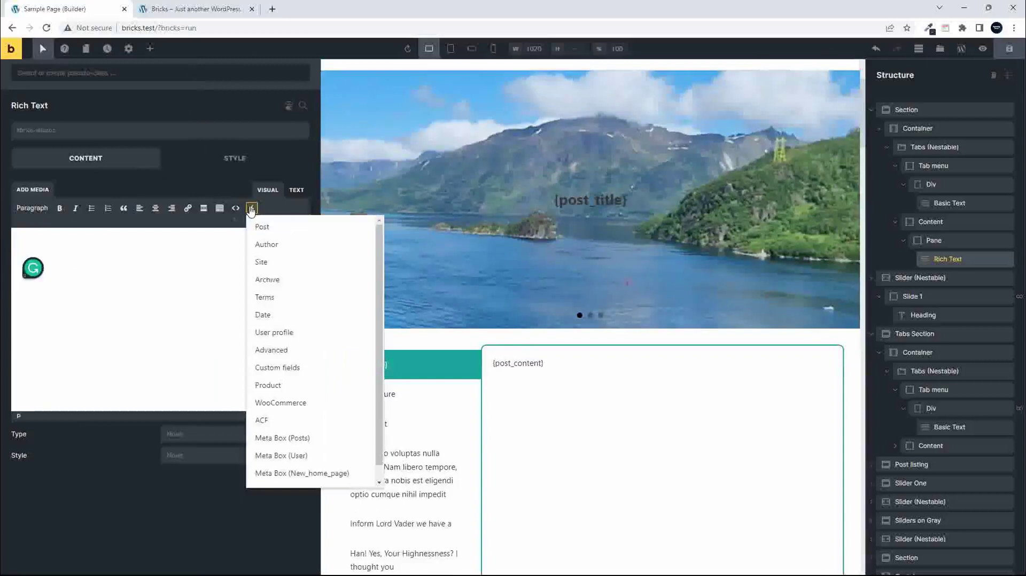
pyautogui.moveTo(292, 229)
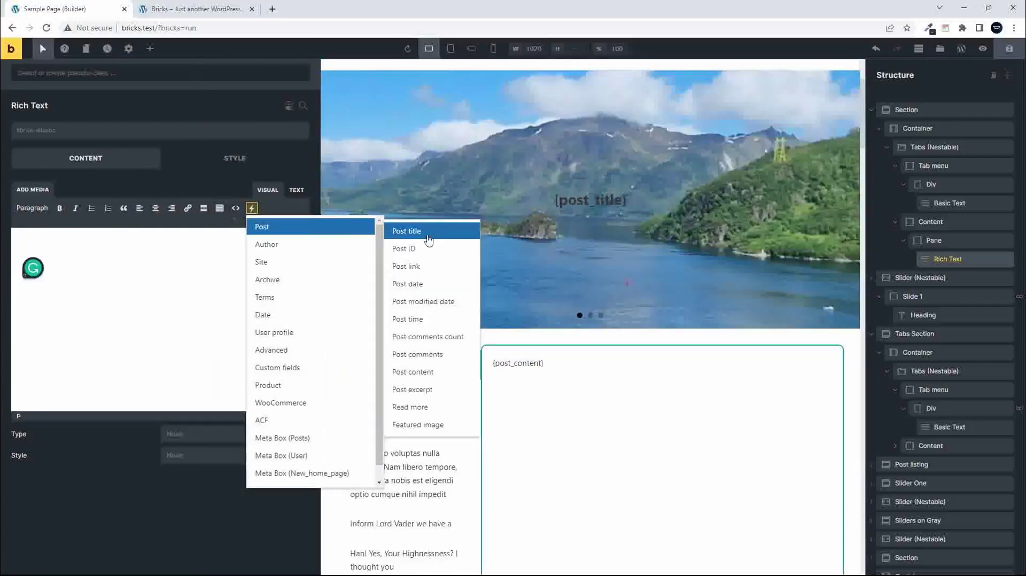
pyautogui.click(426, 372)
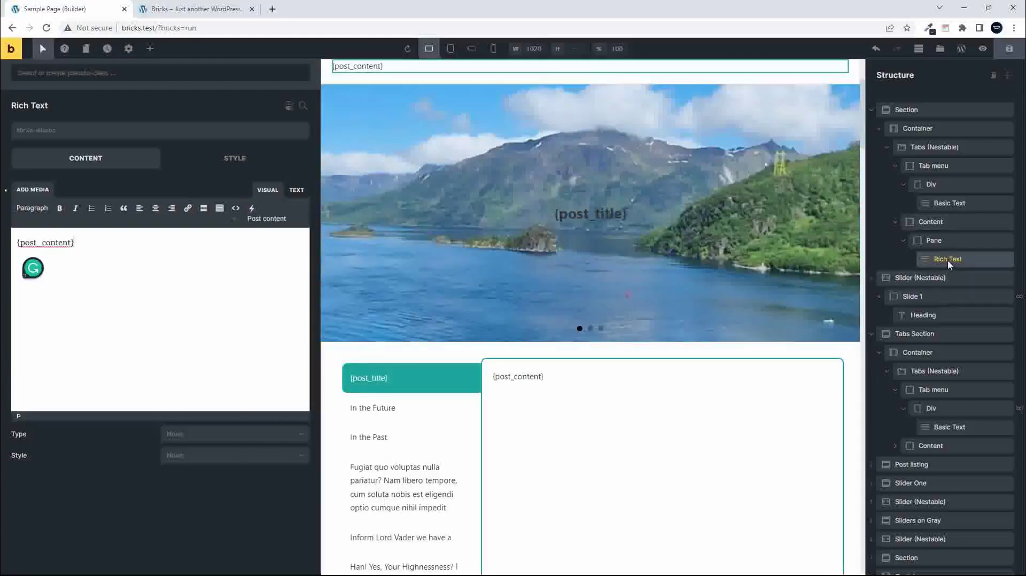
# Step: Replace the placeholder text of the Basic Text in the new tabs' Tab menu Div with the dynamic Post title tag
pyautogui.click(939, 206)
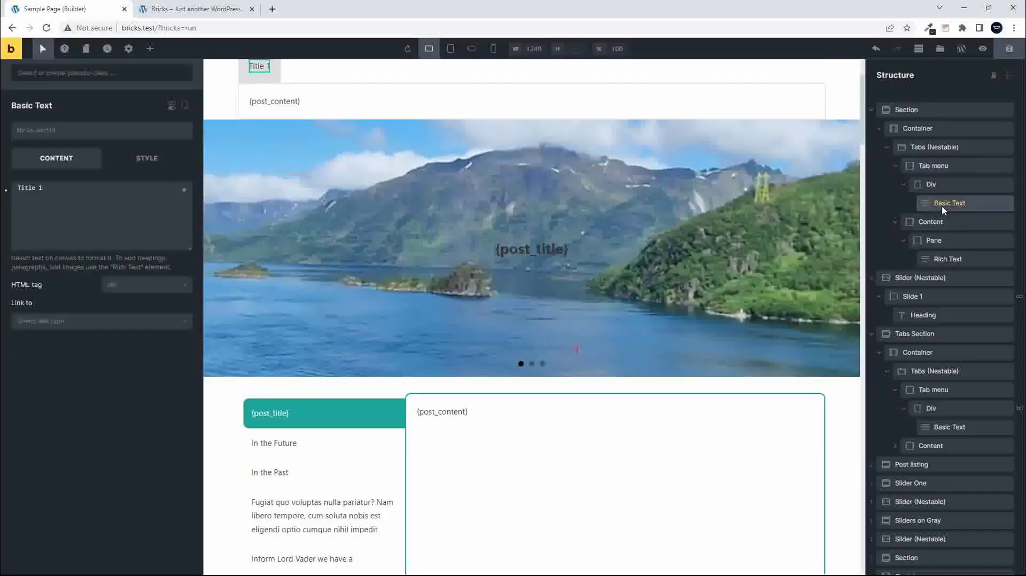
pyautogui.moveTo(43, 187); pyautogui.dragTo(17, 191)
pyautogui.press('BackSpace')
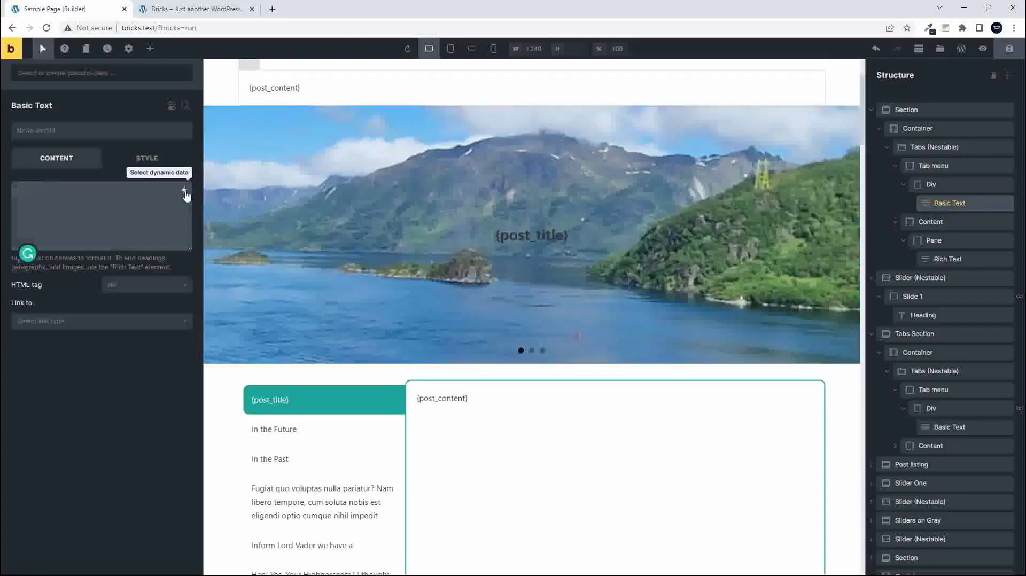
pyautogui.click(185, 192)
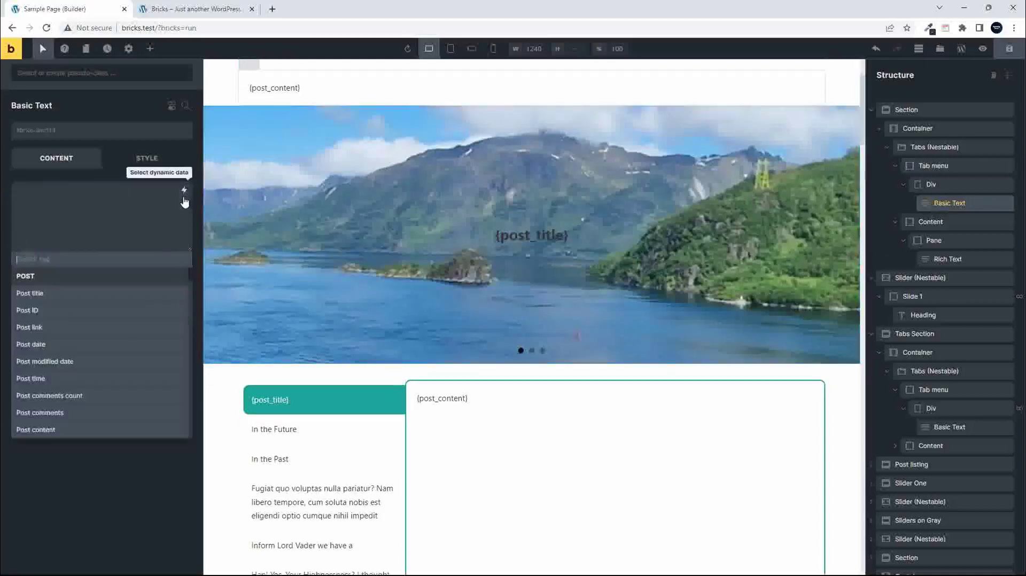
pyautogui.click(27, 294)
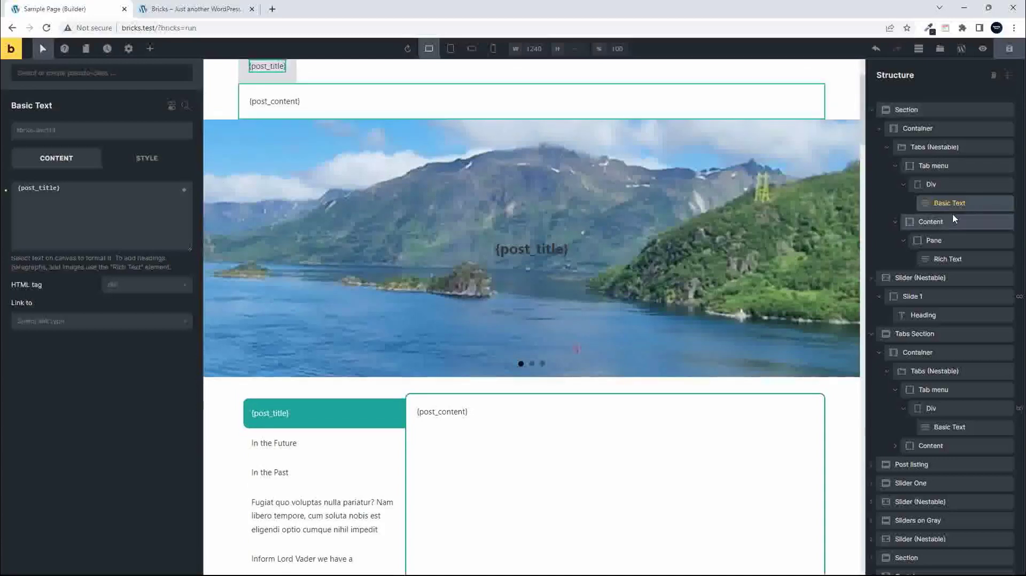
# Step: Enable the query loop on the Div in the new tabs' Tab menu and check its query settings
pyautogui.click(938, 187)
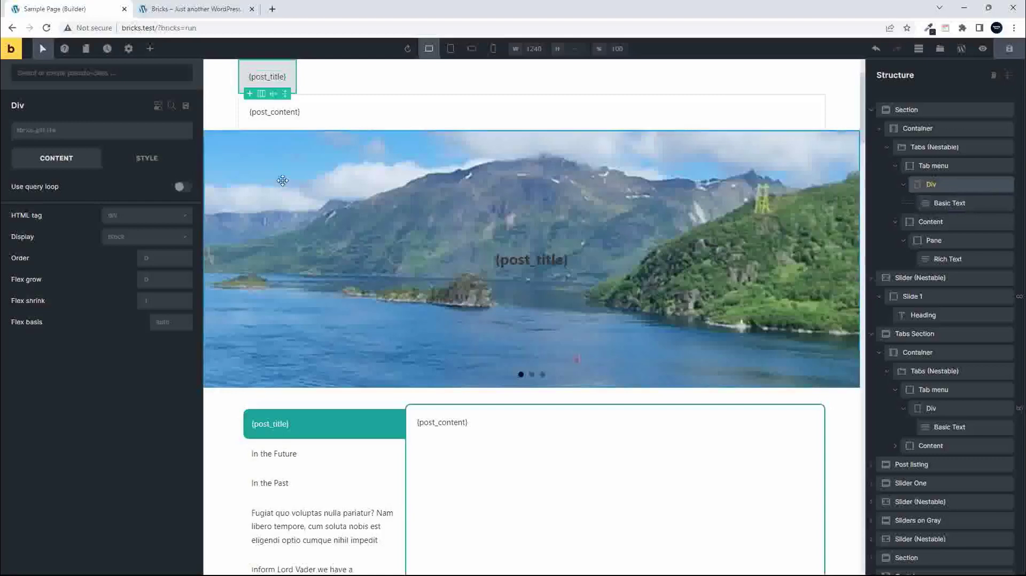
pyautogui.click(181, 188)
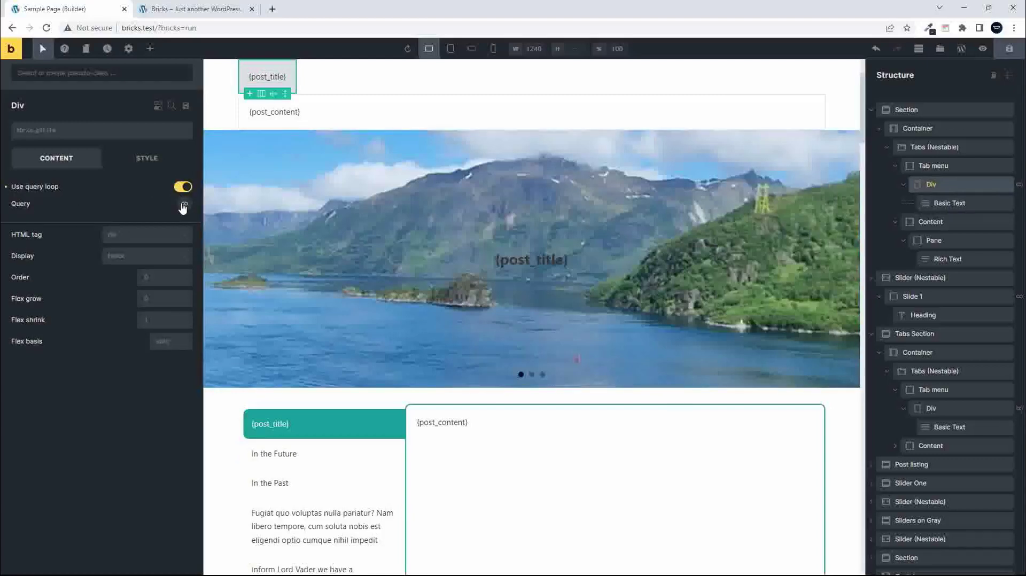
pyautogui.click(184, 205)
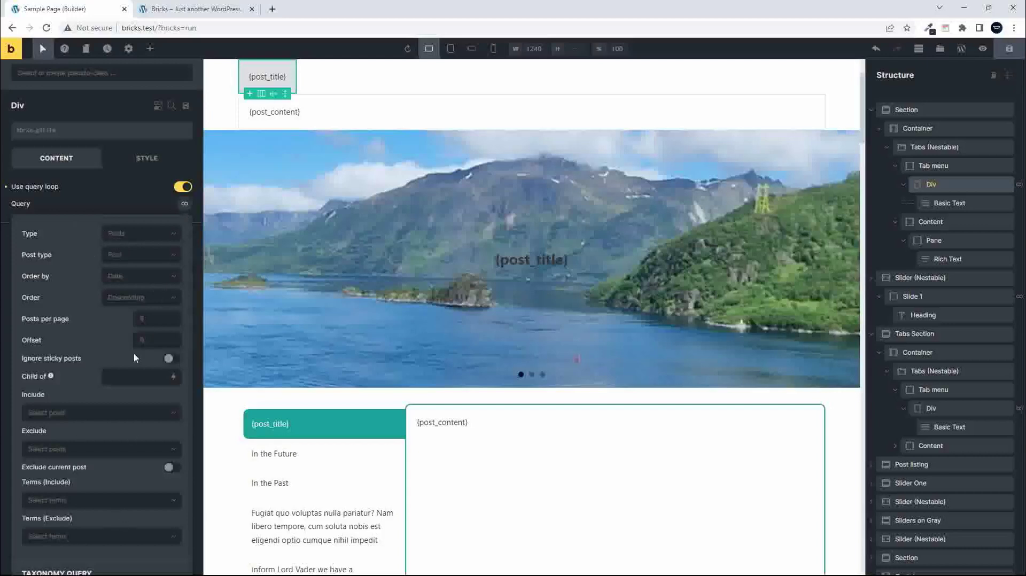
pyautogui.click(185, 204)
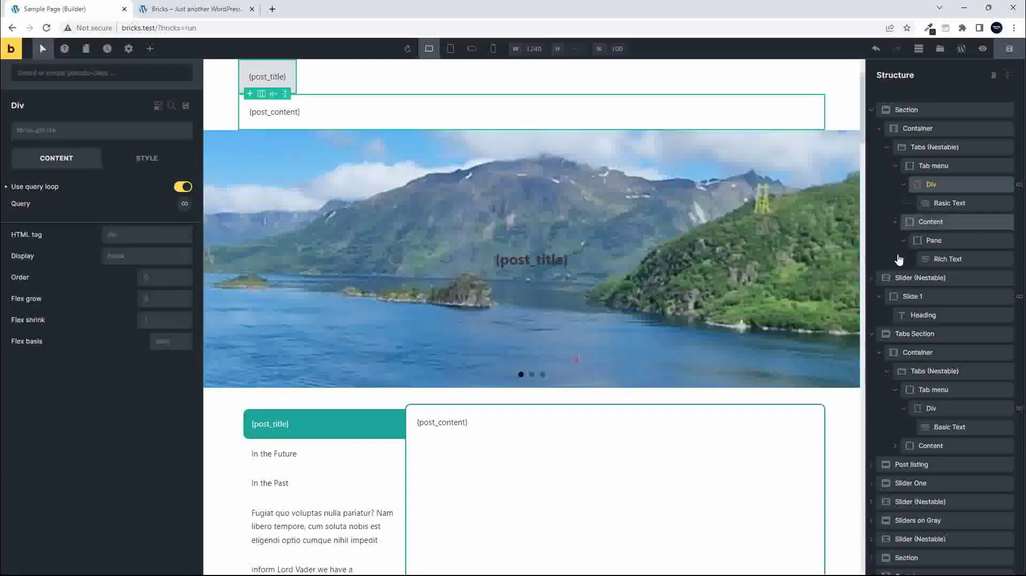
# Step: Enable the query loop on the Pane in the new tabs' Content and check its query settings
pyautogui.click(934, 242)
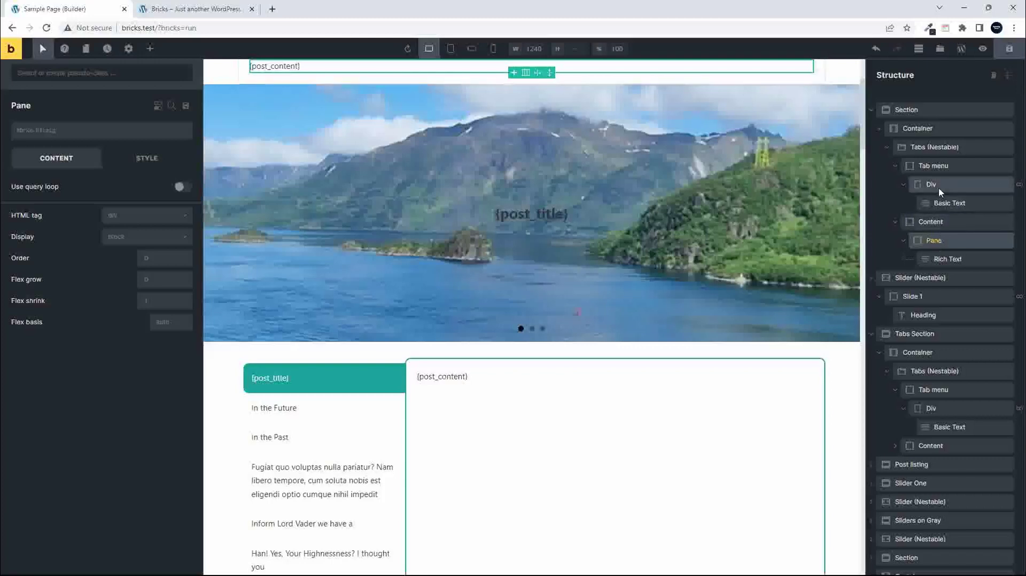
pyautogui.click(944, 243)
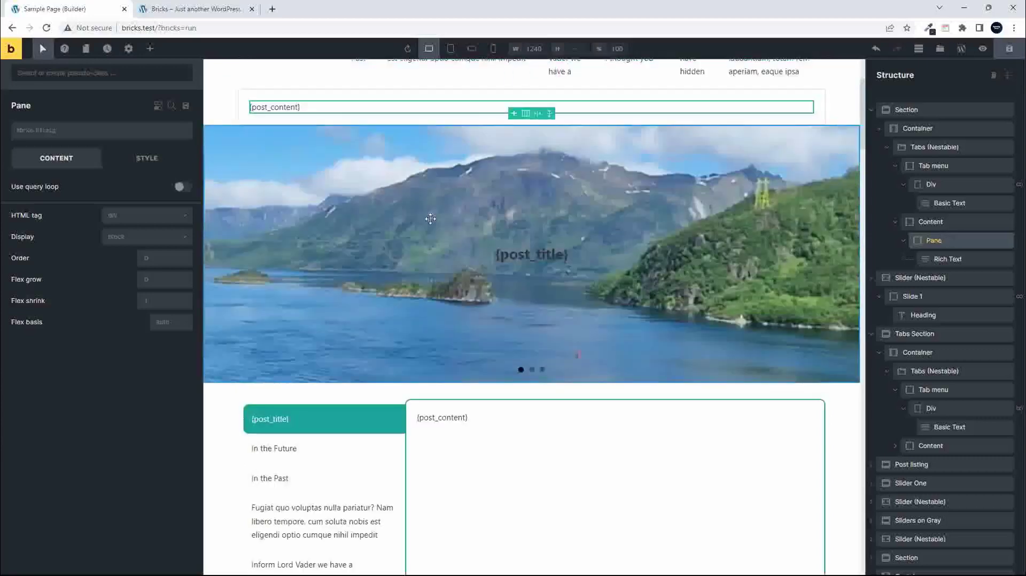
pyautogui.click(180, 188)
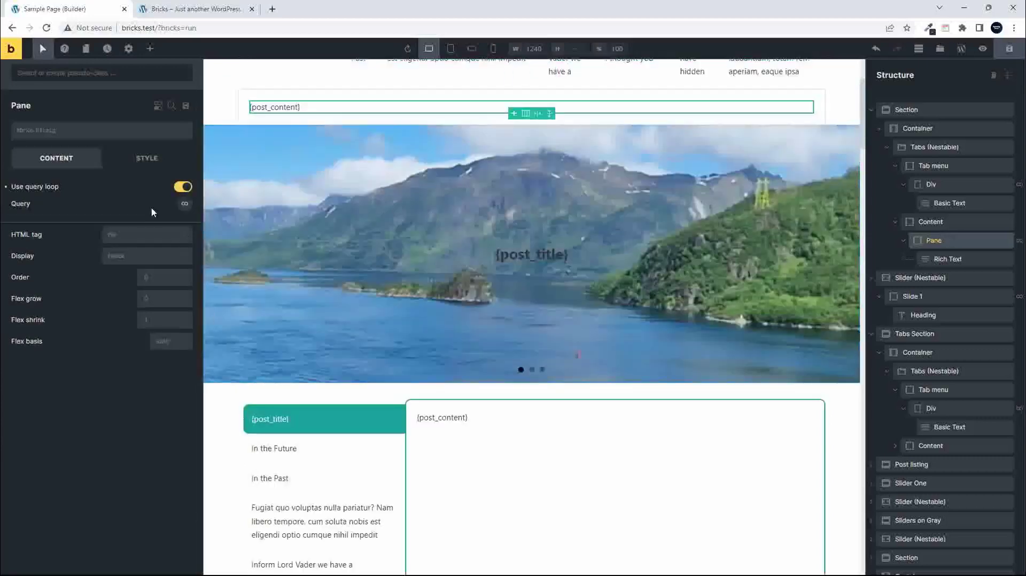
pyautogui.click(184, 204)
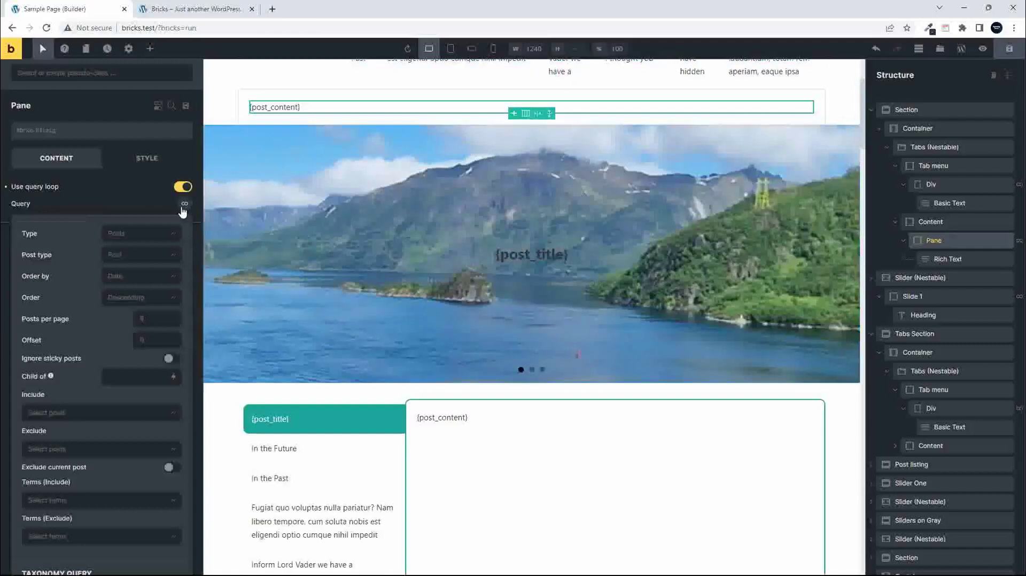
pyautogui.click(143, 184)
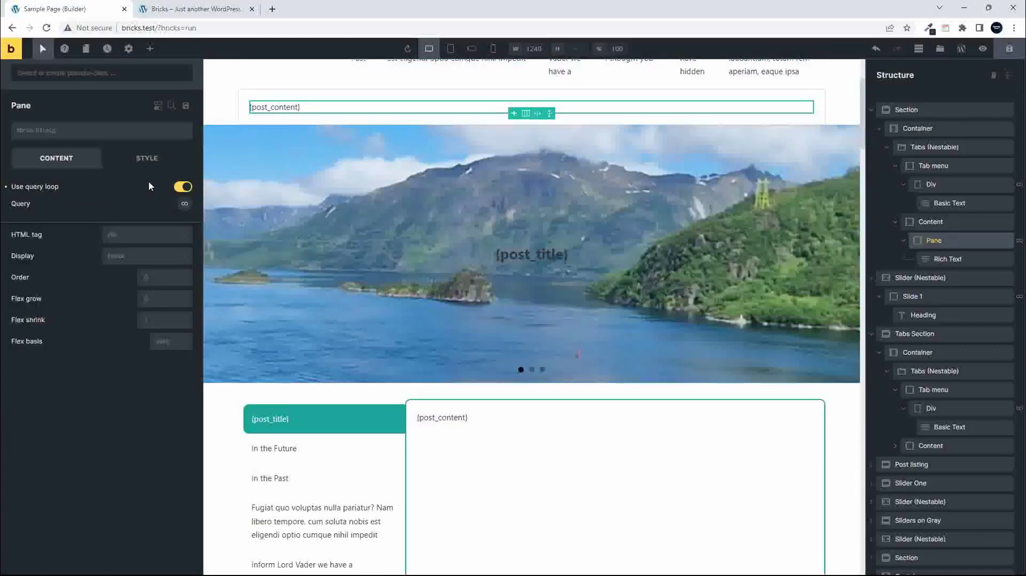
pyautogui.scroll(2, 689, 326)
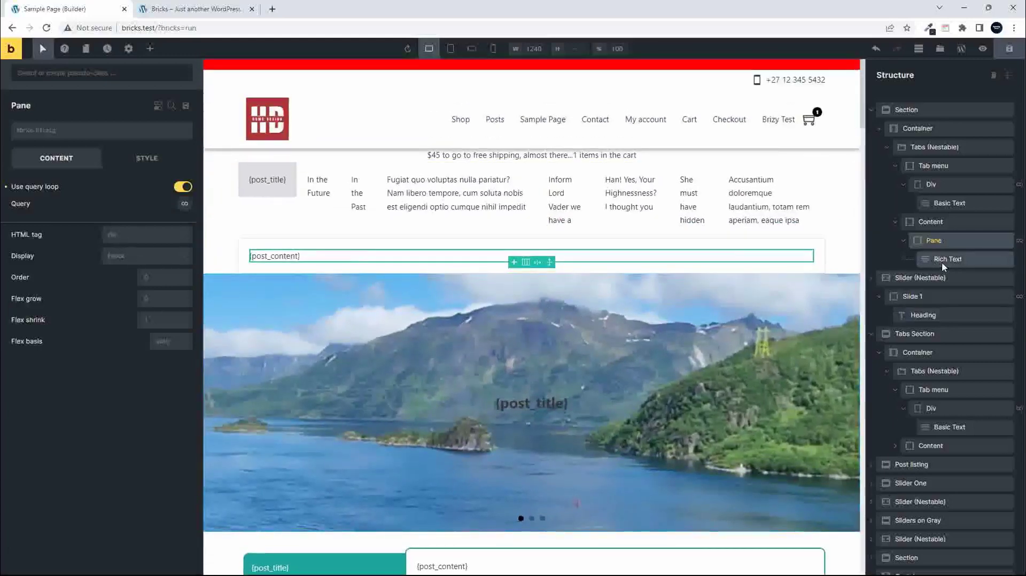
# Step: Select the Tab menu's looped Div, save the page and switch to the live site page
pyautogui.click(947, 184)
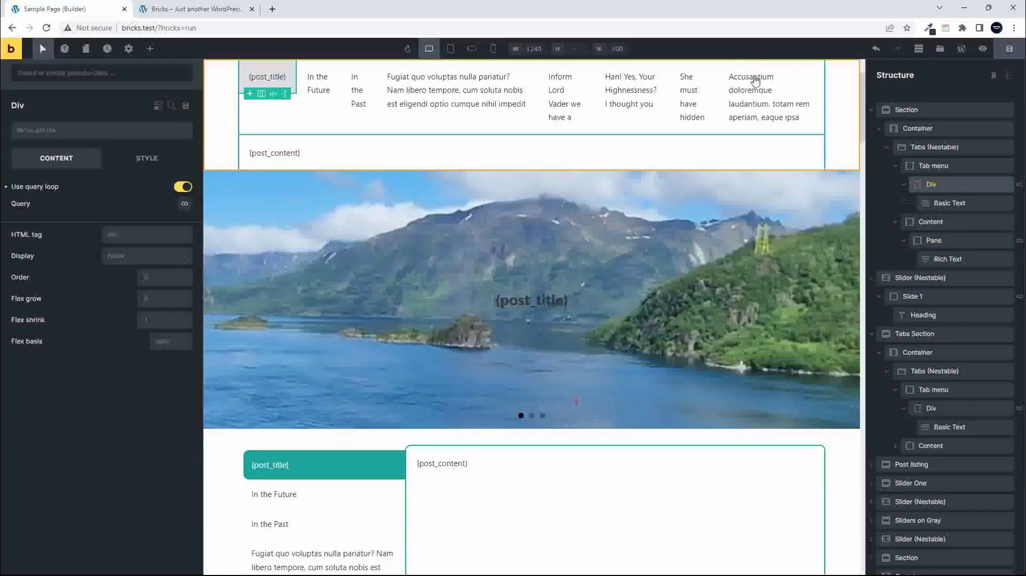
pyautogui.click(1010, 50)
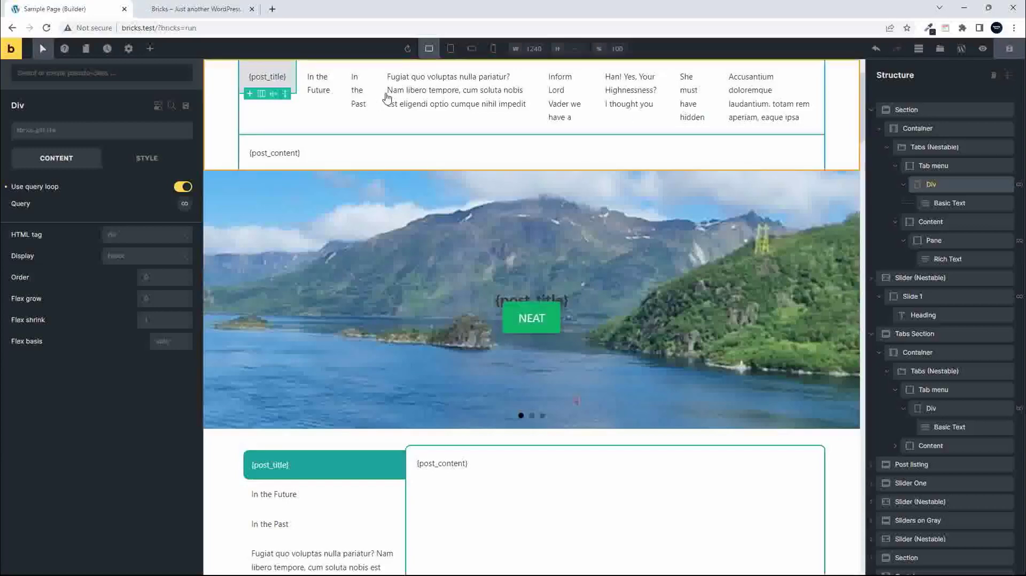
pyautogui.click(176, 9)
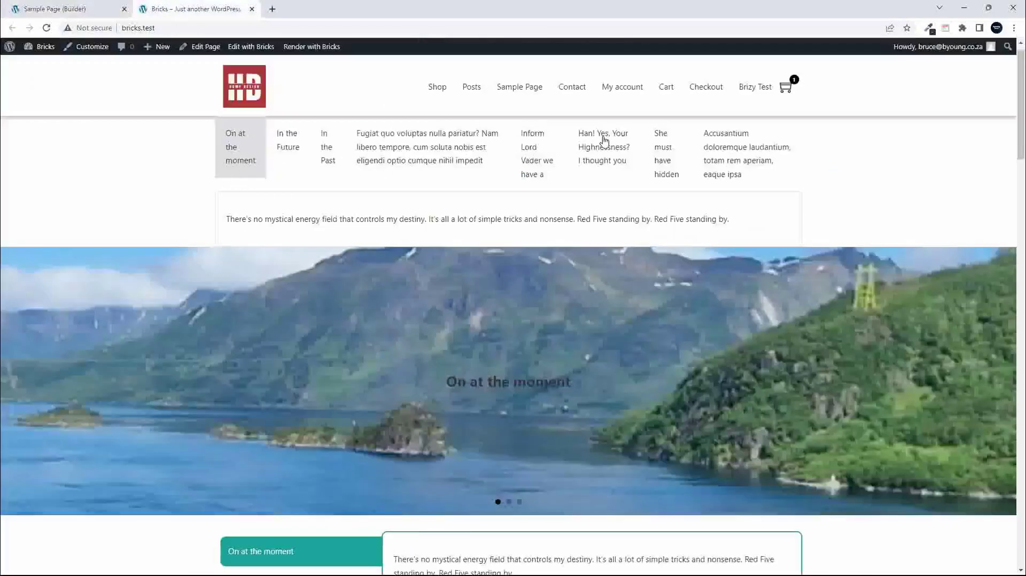
# Step: Go through the new tabs on the live page to examine the post content each one shows, ending on "On at the moment"
pyautogui.click(327, 146)
pyautogui.click(289, 141)
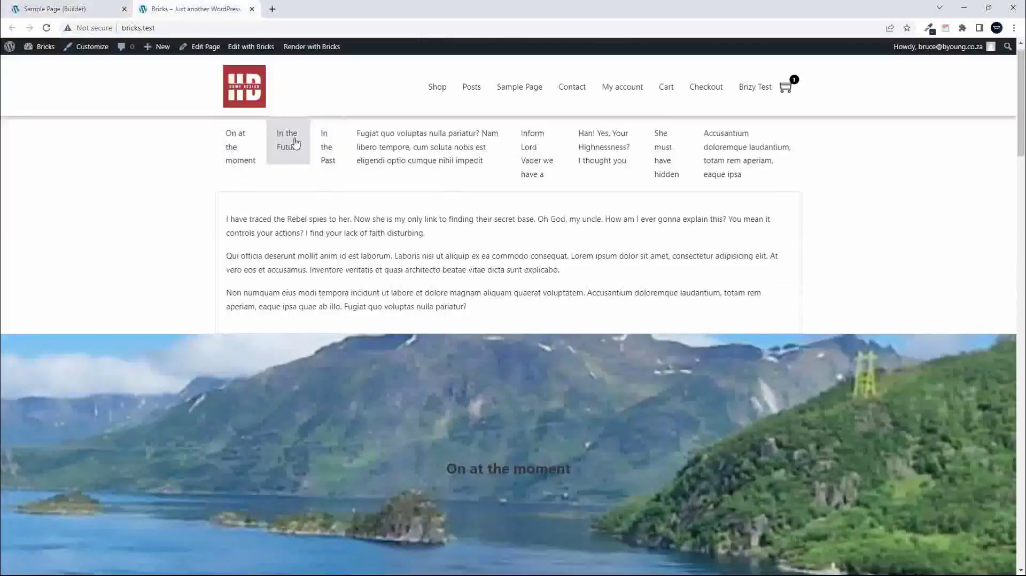
pyautogui.click(385, 141)
pyautogui.click(521, 151)
pyautogui.click(601, 154)
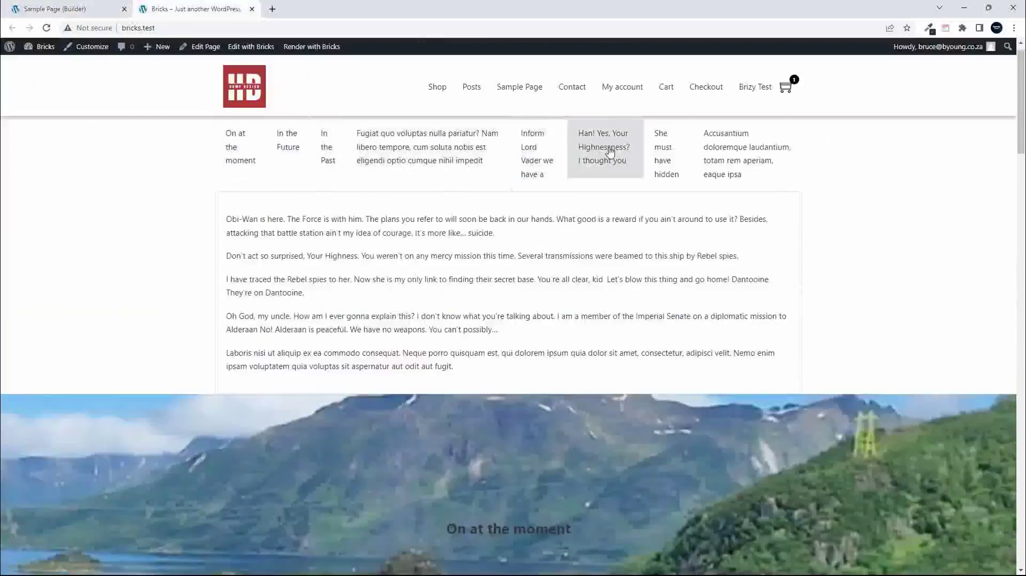
pyautogui.click(662, 149)
pyautogui.click(755, 154)
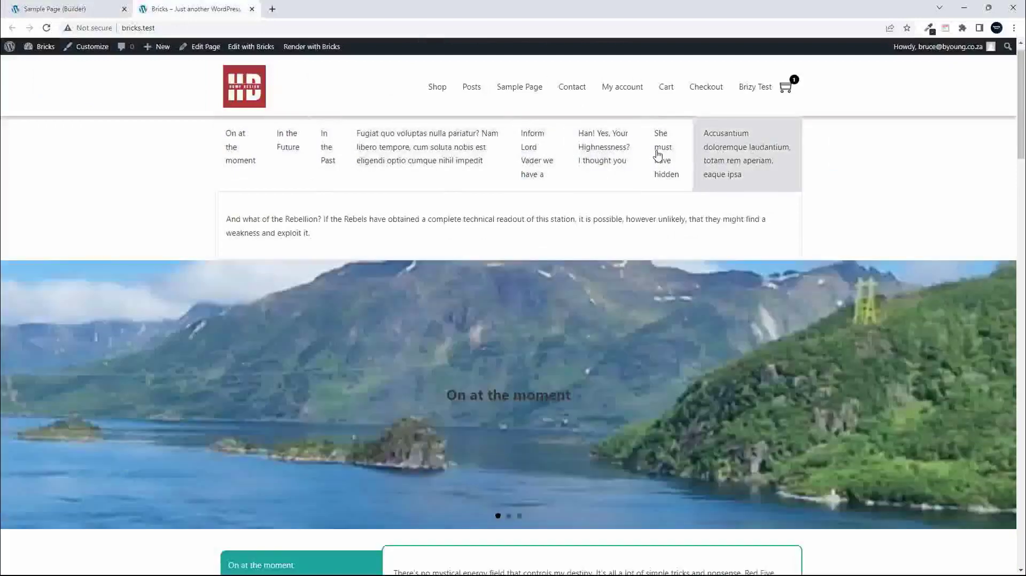
pyautogui.click(656, 156)
pyautogui.click(594, 156)
pyautogui.click(524, 155)
pyautogui.click(454, 153)
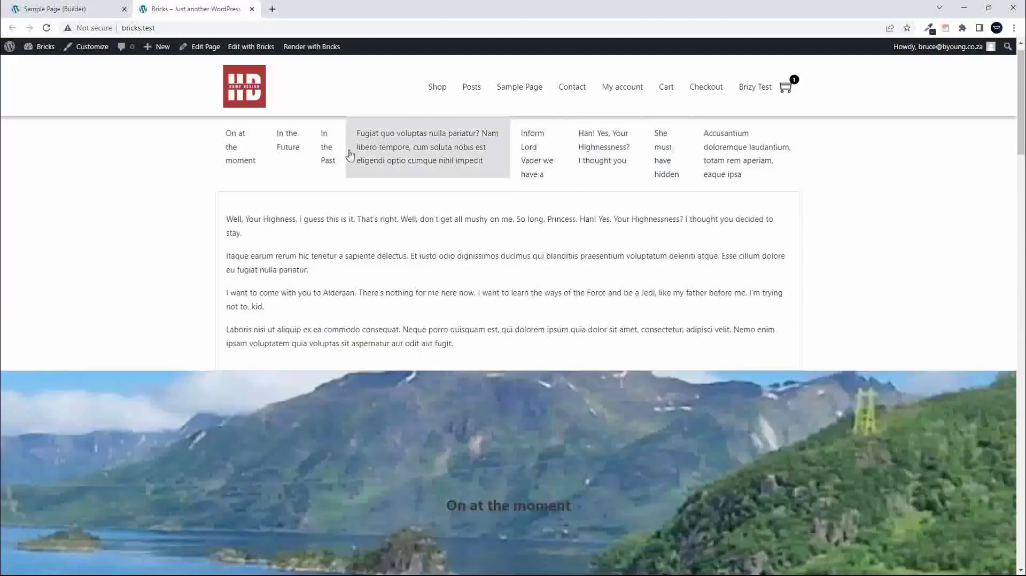
pyautogui.click(333, 156)
pyautogui.click(280, 151)
pyautogui.click(239, 156)
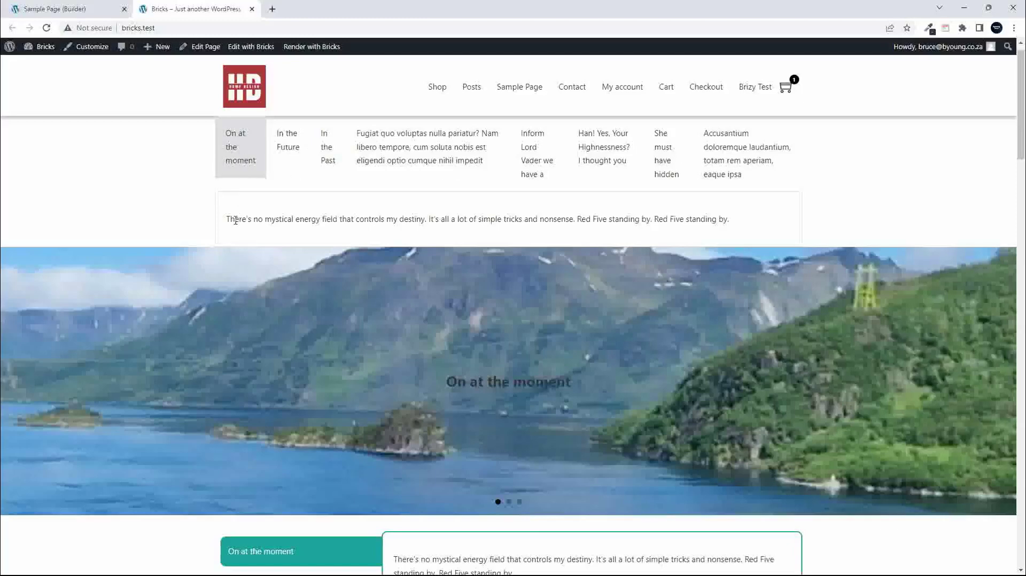
# Step: Return to the Bricks builder page and select the Tabs (Nestable) element in the first section
pyautogui.click(75, 9)
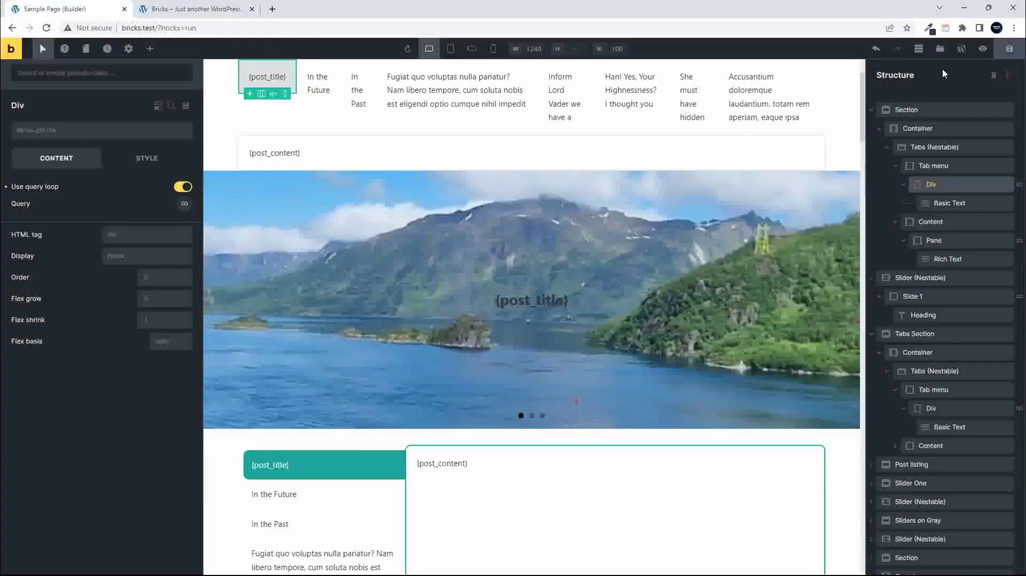
pyautogui.click(922, 150)
pyautogui.scroll(2, 562, 382)
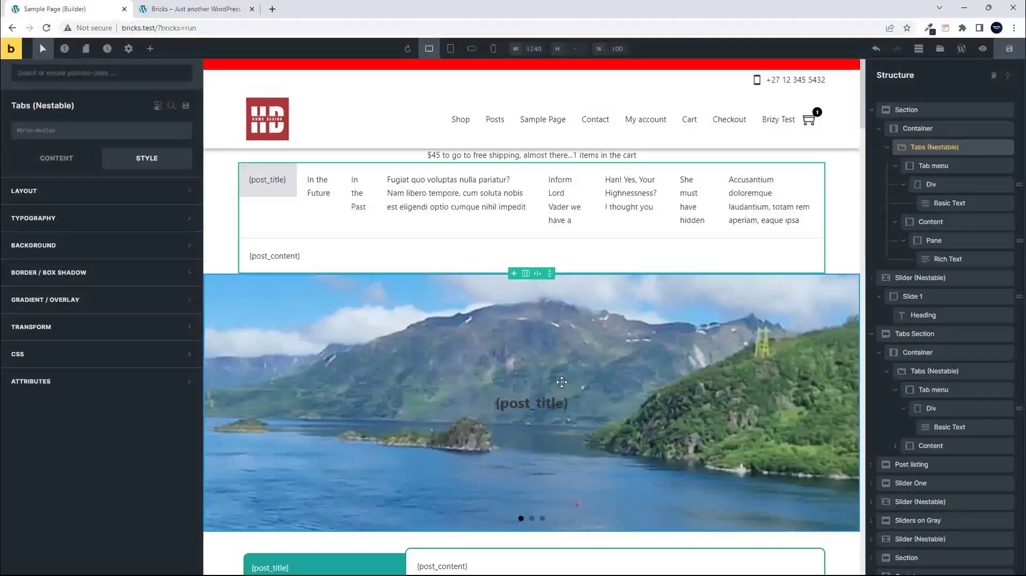
# Step: Collapse the new tabs' Tab menu and Content, the first Slider (Nestable) and the Tabs Section in the structure
pyautogui.click(896, 168)
pyautogui.click(895, 184)
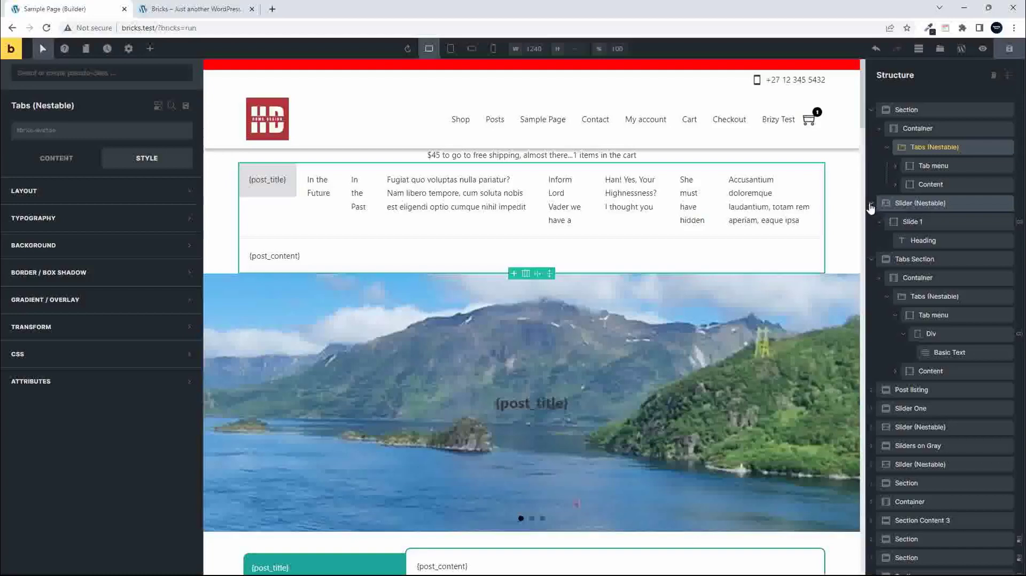
pyautogui.click(871, 204)
pyautogui.click(872, 222)
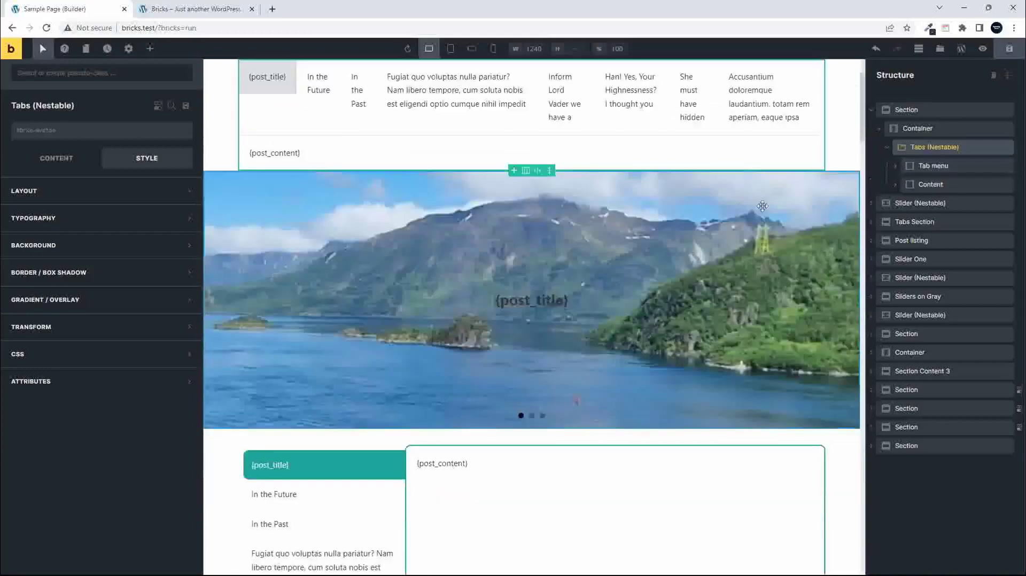
pyautogui.scroll(2, 763, 205)
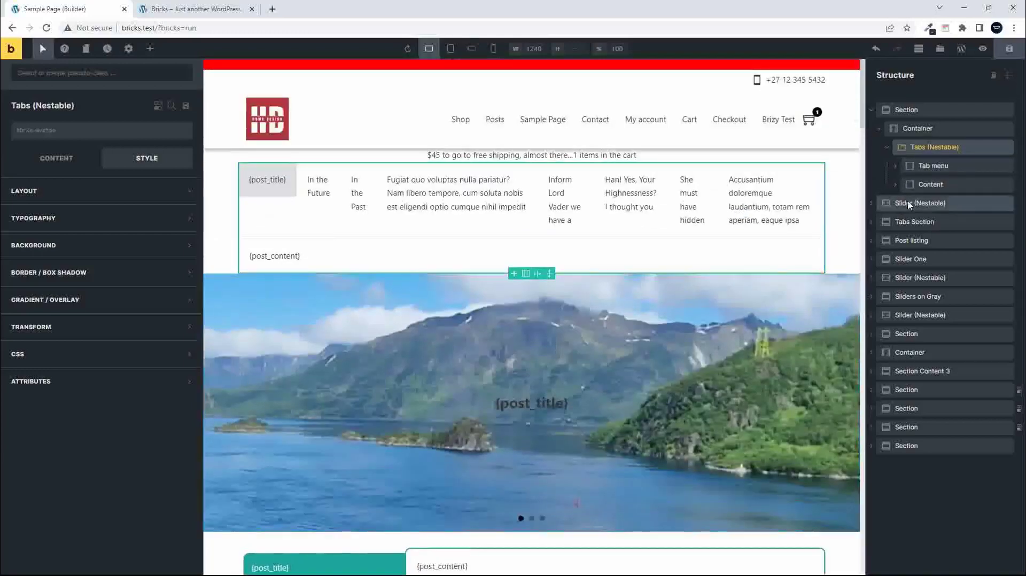
pyautogui.hscroll(1, 214, 213)
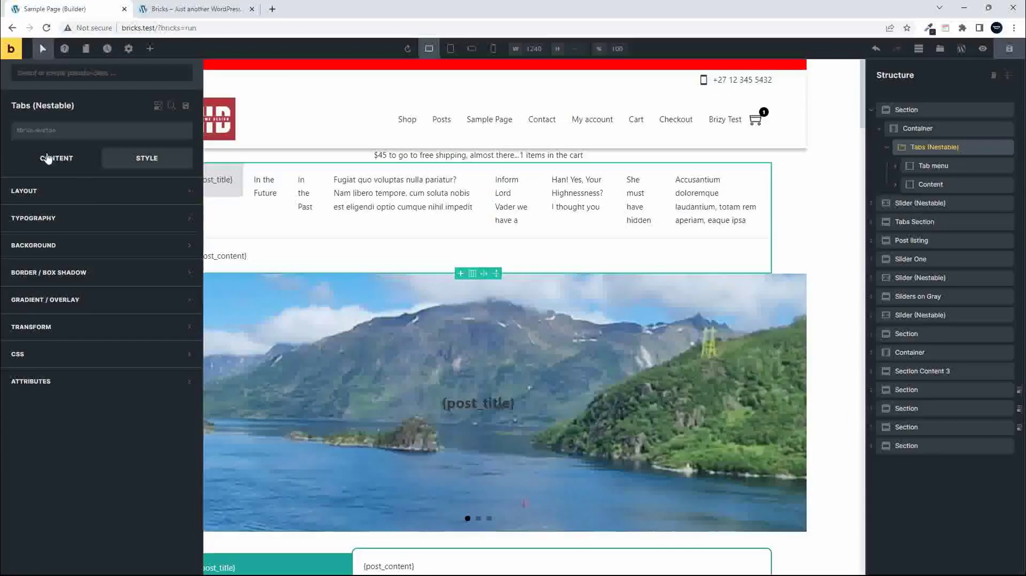
# Step: Set the direction of the Tabs (Nestable) element to Horizontal (row)
pyautogui.click(56, 159)
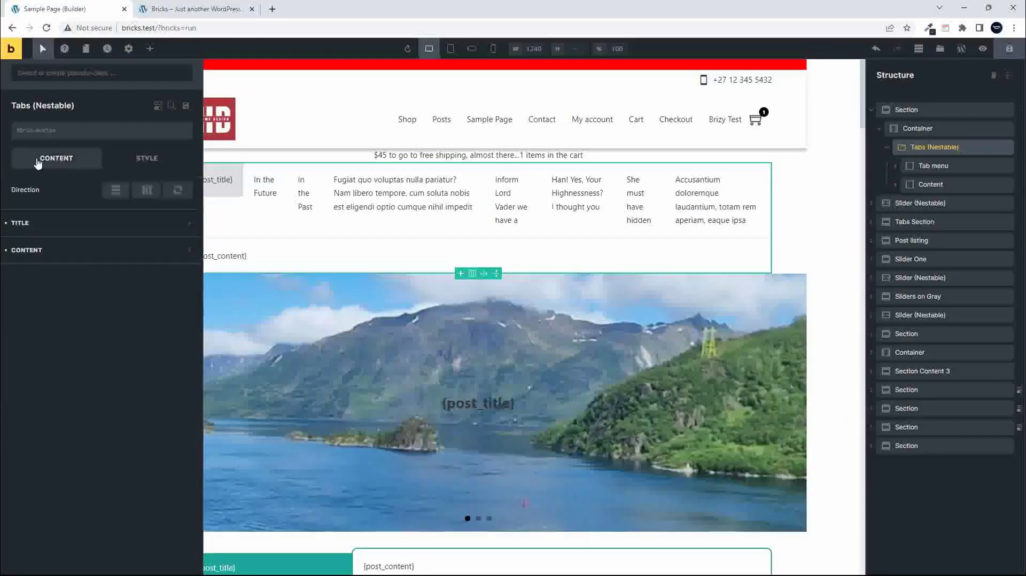
pyautogui.hscroll(-1, 481, 267)
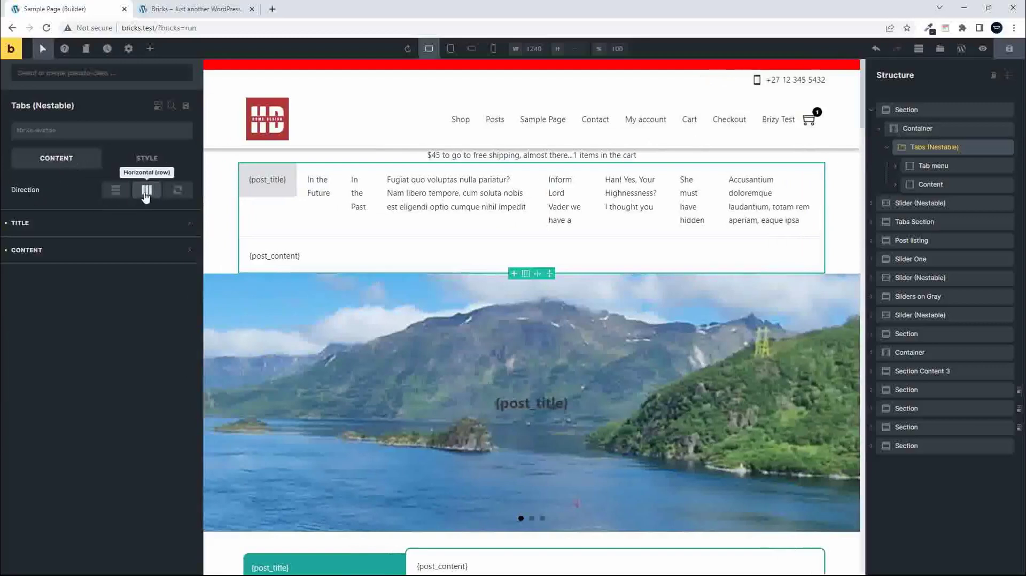
pyautogui.click(147, 191)
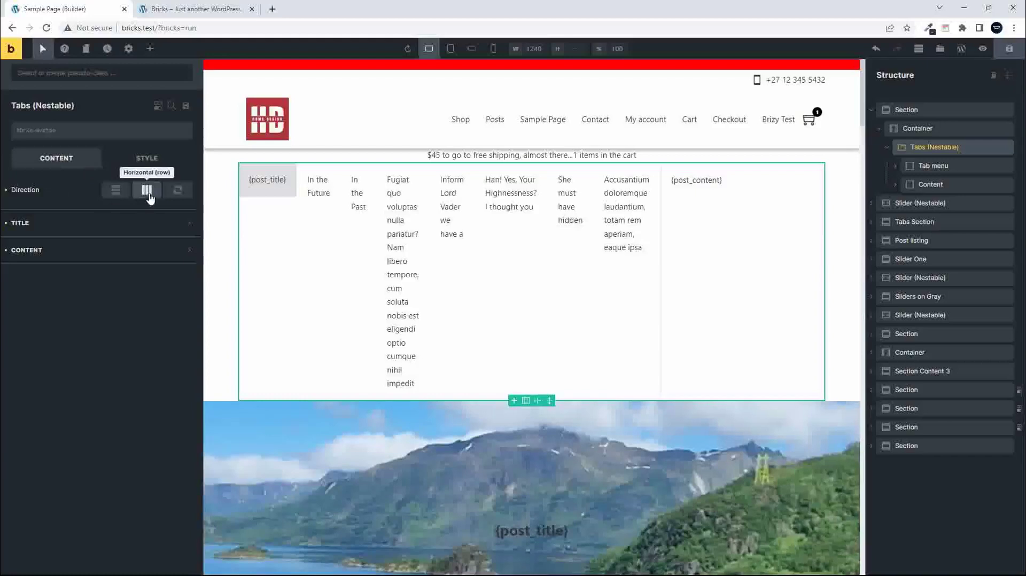
pyautogui.click(147, 197)
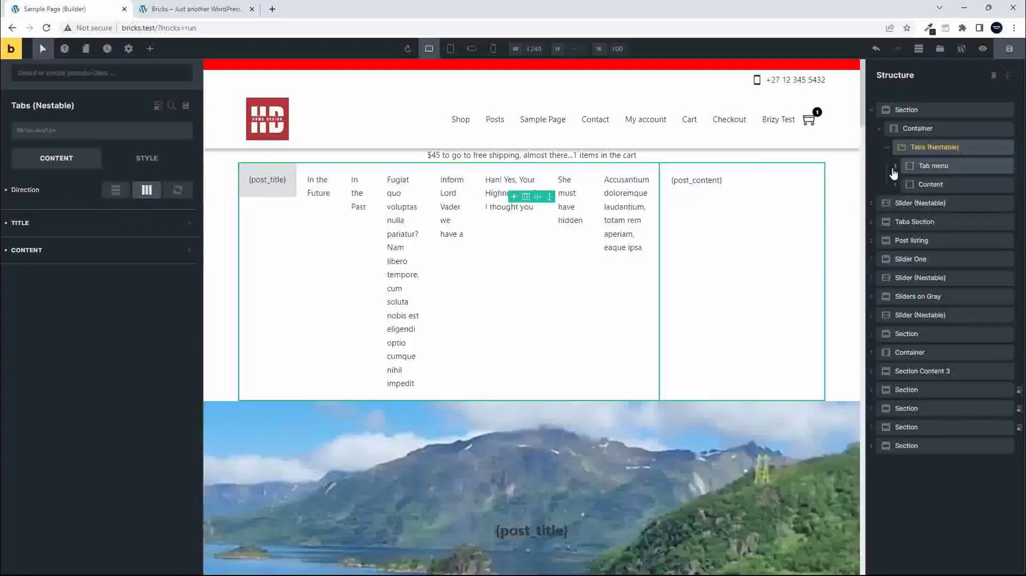
# Step: Expand the Tab menu in the structure, select it and set its direction to vertical so the post titles stack
pyautogui.click(894, 167)
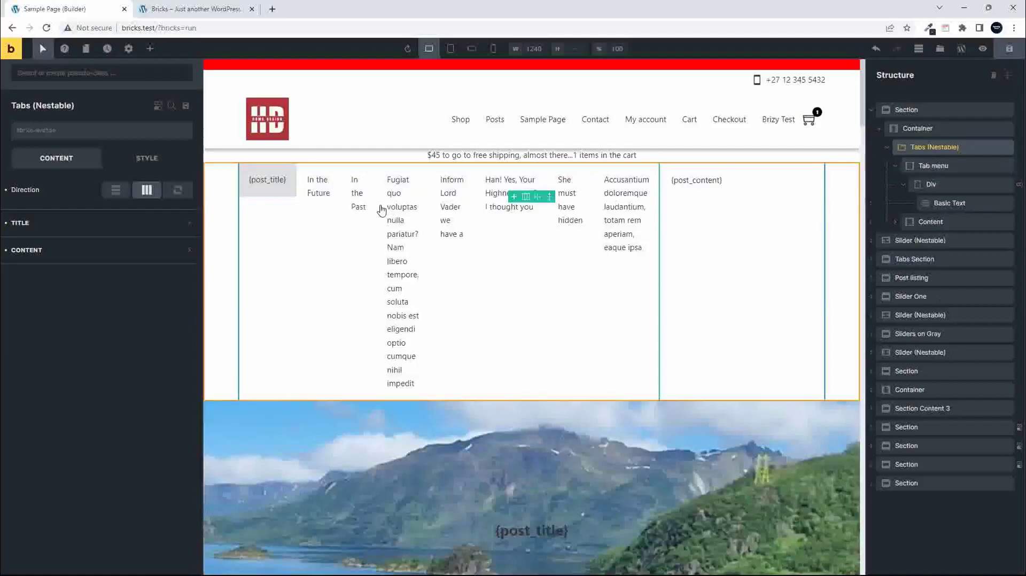
pyautogui.click(928, 166)
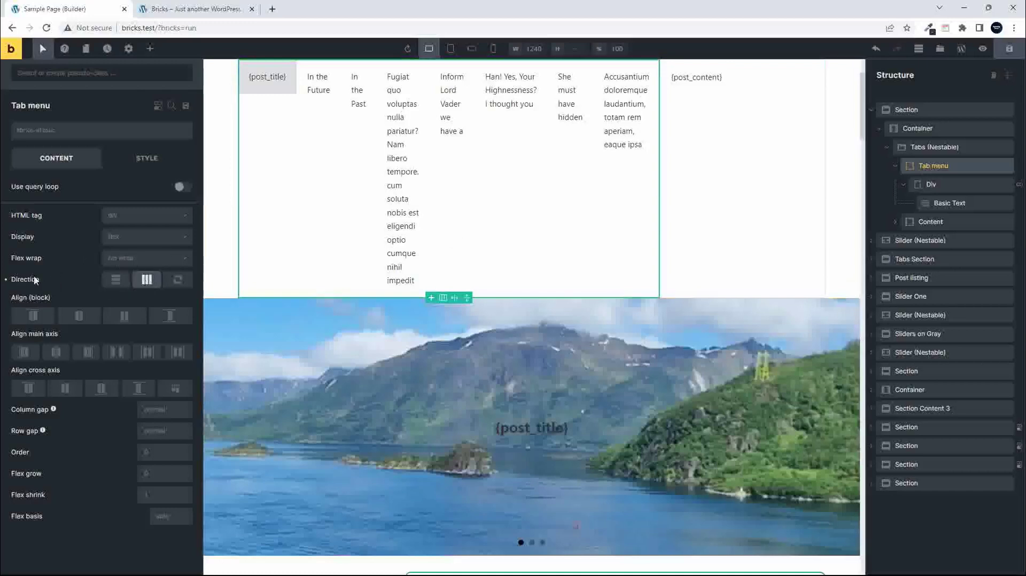
pyautogui.click(116, 280)
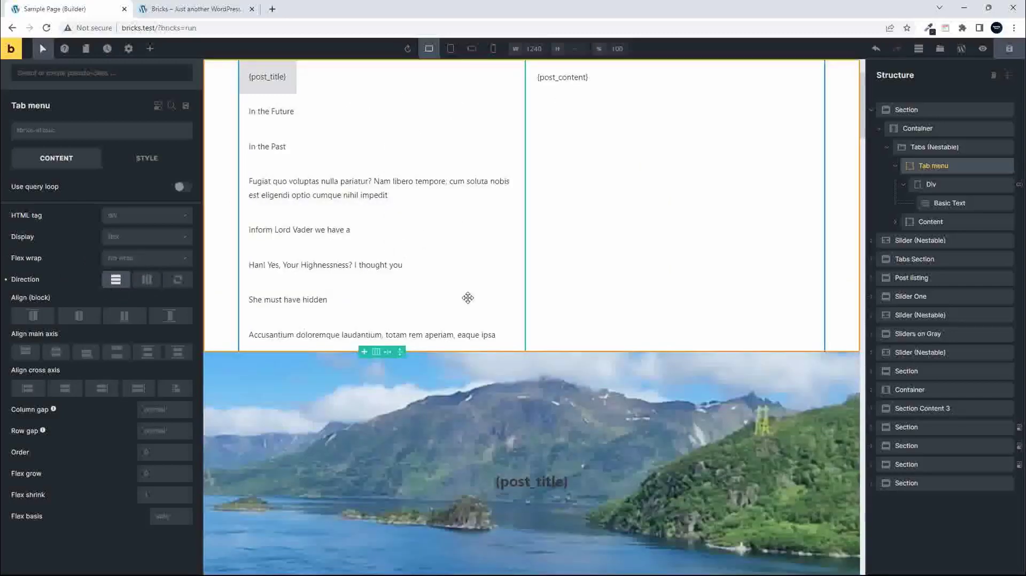
pyautogui.scroll(2, 493, 279)
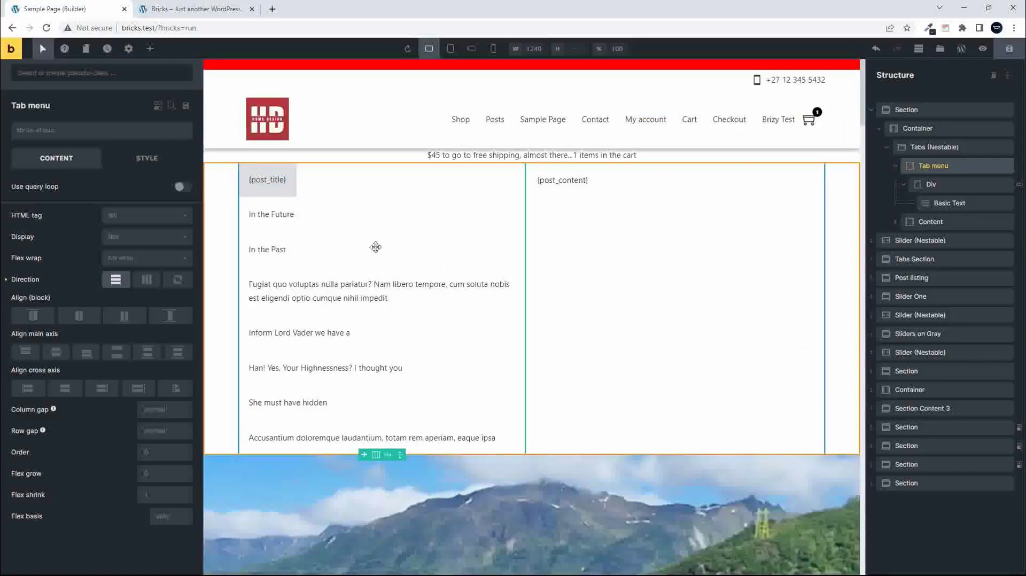
# Step: Set the Tab menu's width to 40% in its layout sizing and save the page
pyautogui.click(149, 163)
pyautogui.click(117, 197)
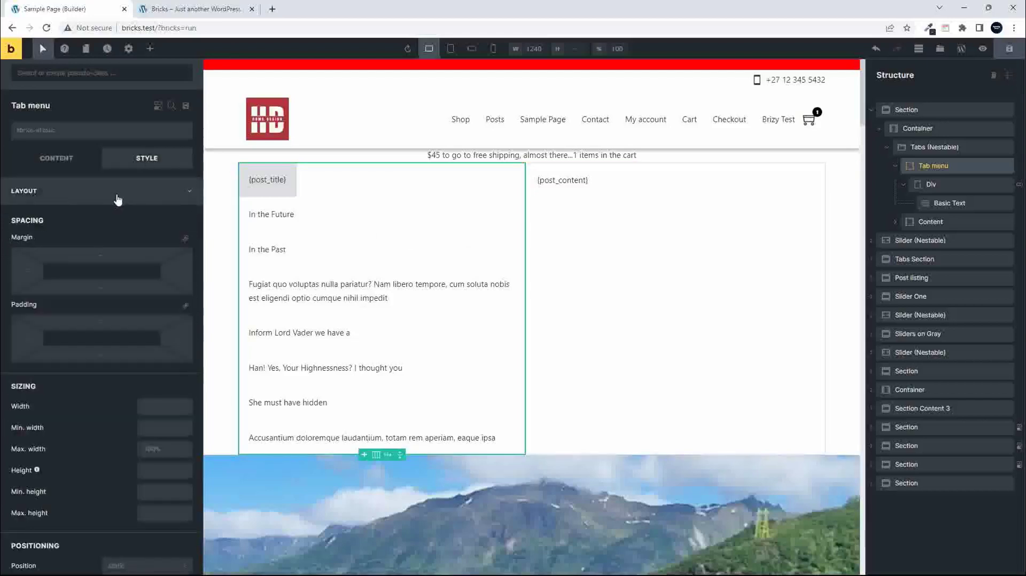
pyautogui.click(157, 409)
pyautogui.write('40')
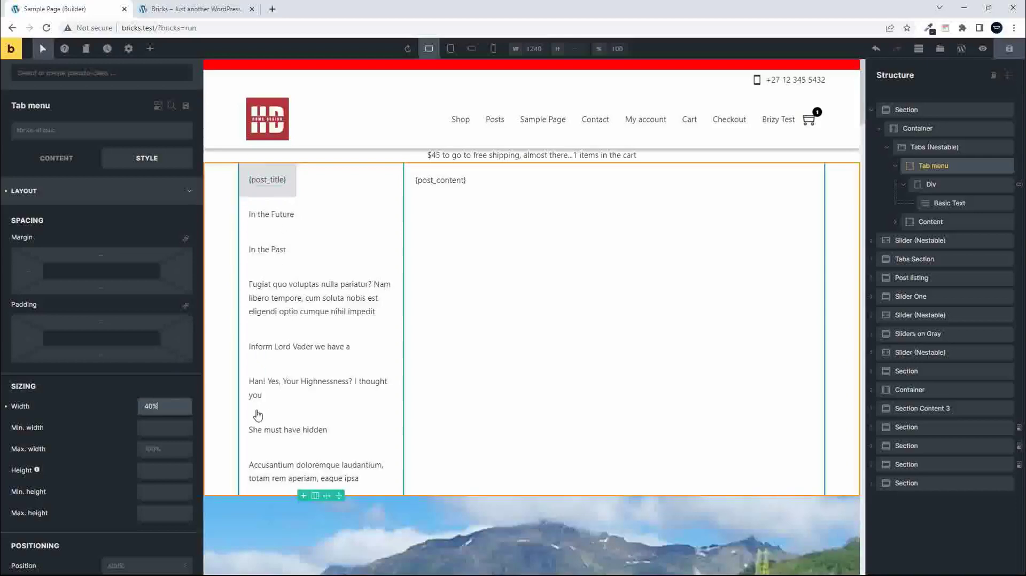
pyautogui.click(1013, 51)
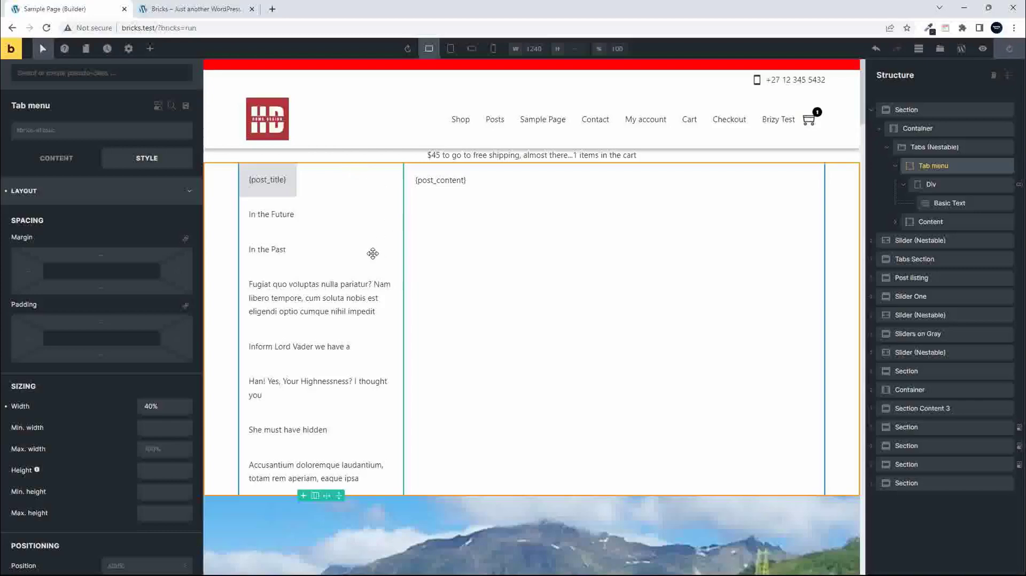
# Step: Switch to the live site page and go through the vertical tabs to examine each post's content, ending on "Han! Yes, Your Highnessness? I thought you"
pyautogui.click(202, 6)
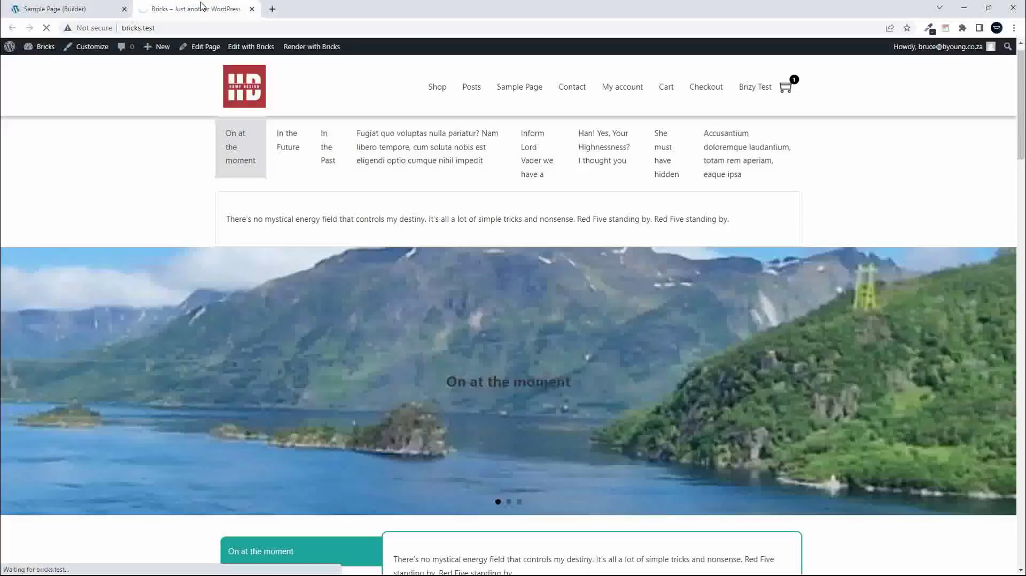
pyautogui.click(257, 172)
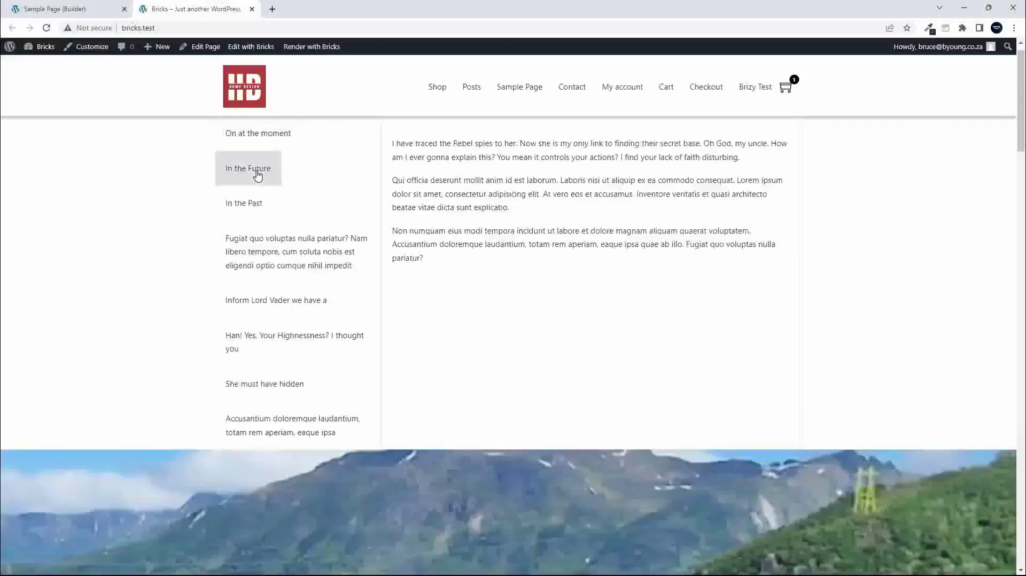
pyautogui.click(249, 231)
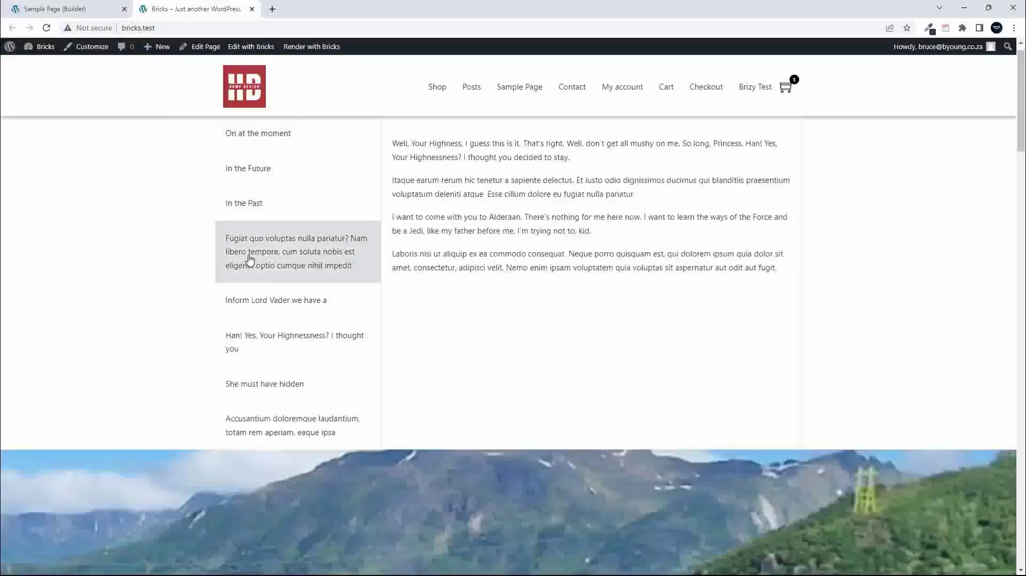
pyautogui.click(242, 298)
pyautogui.click(247, 336)
pyautogui.click(243, 384)
pyautogui.click(257, 425)
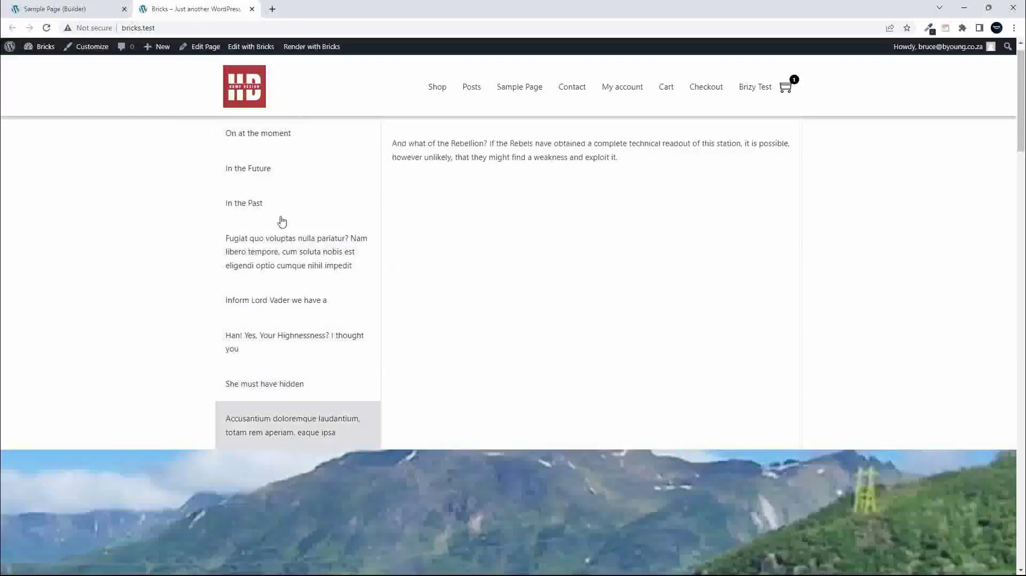
pyautogui.click(259, 140)
pyautogui.click(250, 171)
pyautogui.click(243, 206)
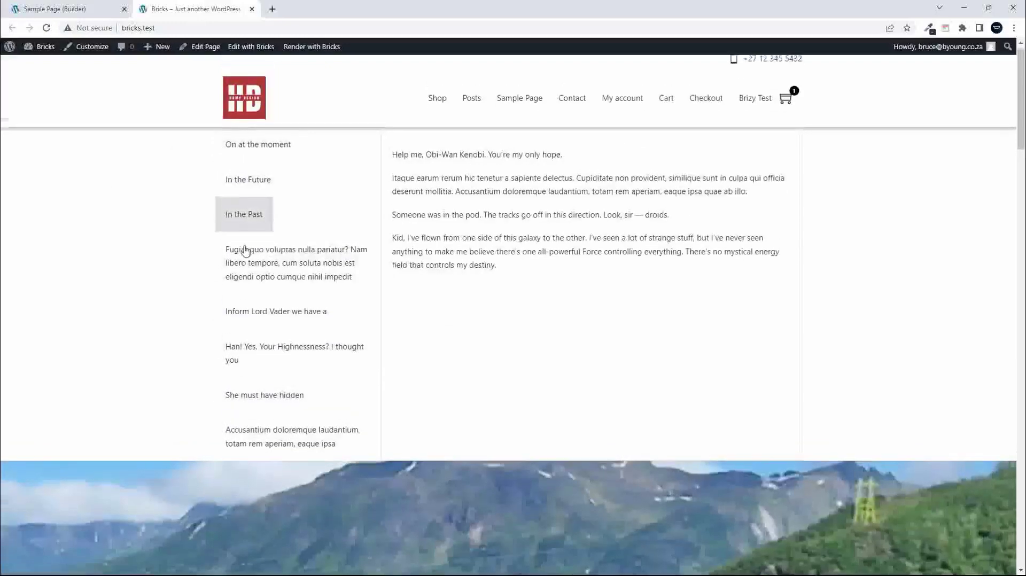
pyautogui.click(246, 253)
pyautogui.click(268, 327)
pyautogui.click(268, 355)
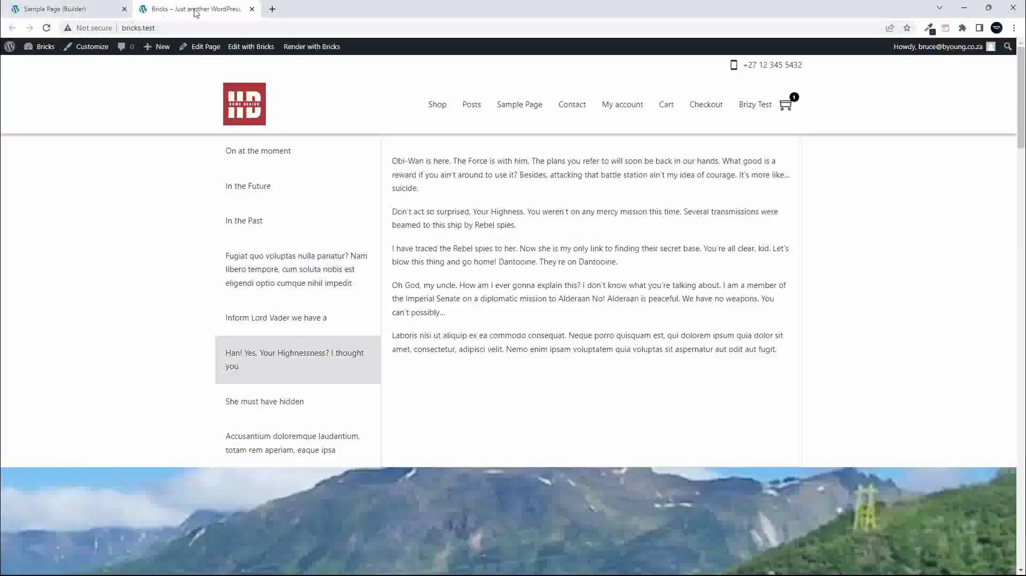
# Step: Return to the Bricks builder and review the Tabs (Nestable) element's content and title options alongside the already styled tabs further down the page
pyautogui.click(71, 11)
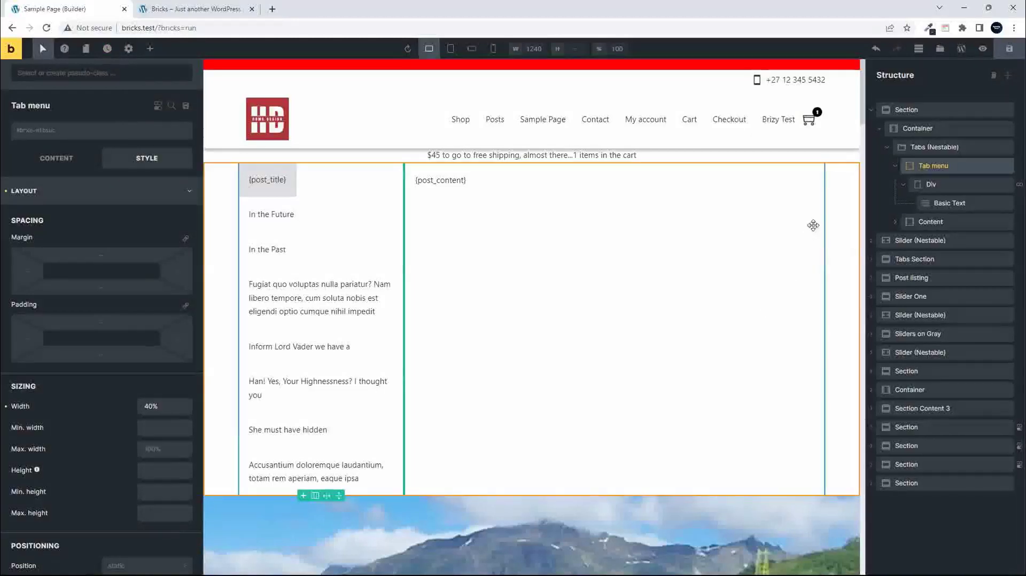
pyautogui.click(944, 148)
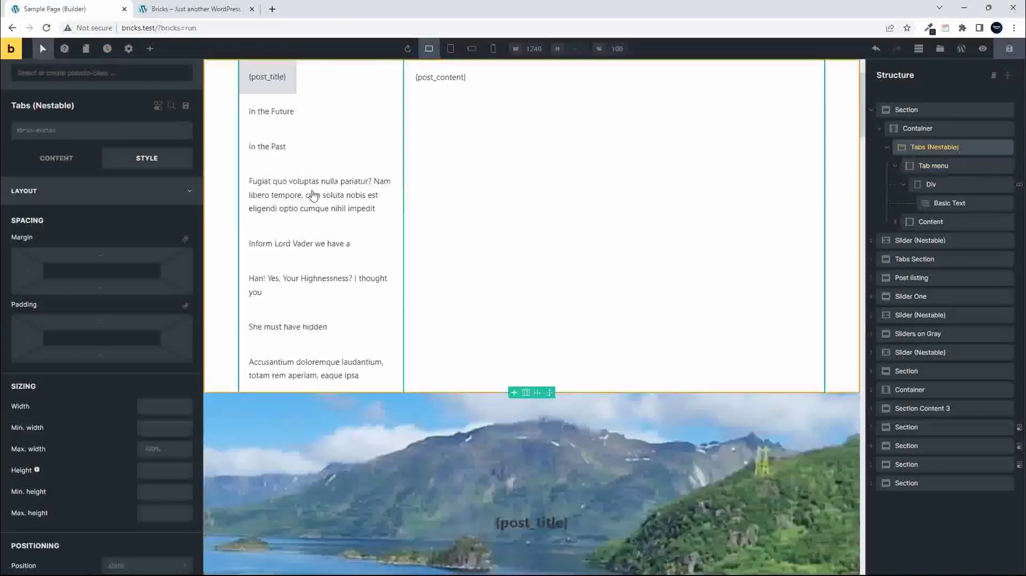
pyautogui.click(176, 197)
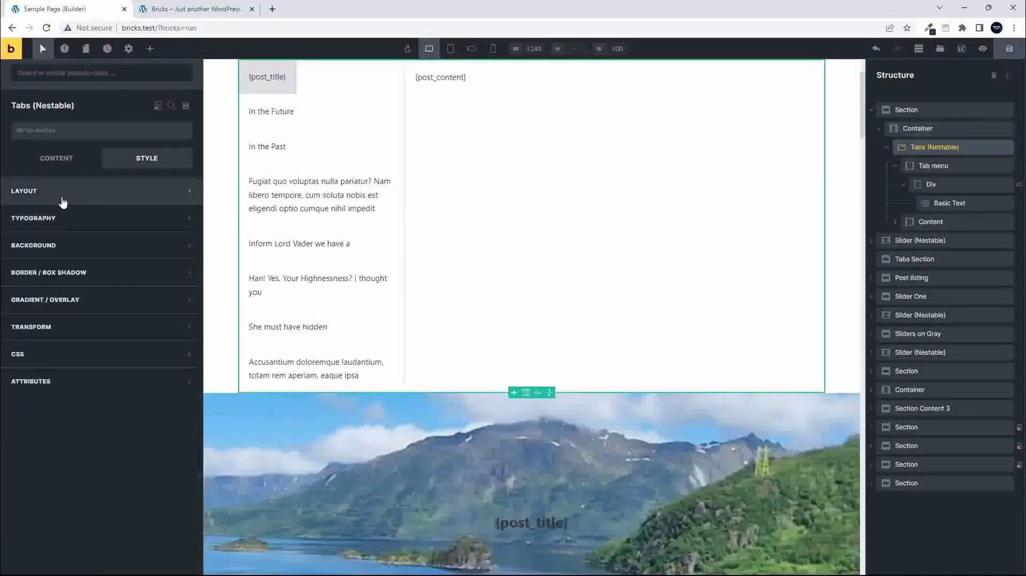
pyautogui.click(55, 158)
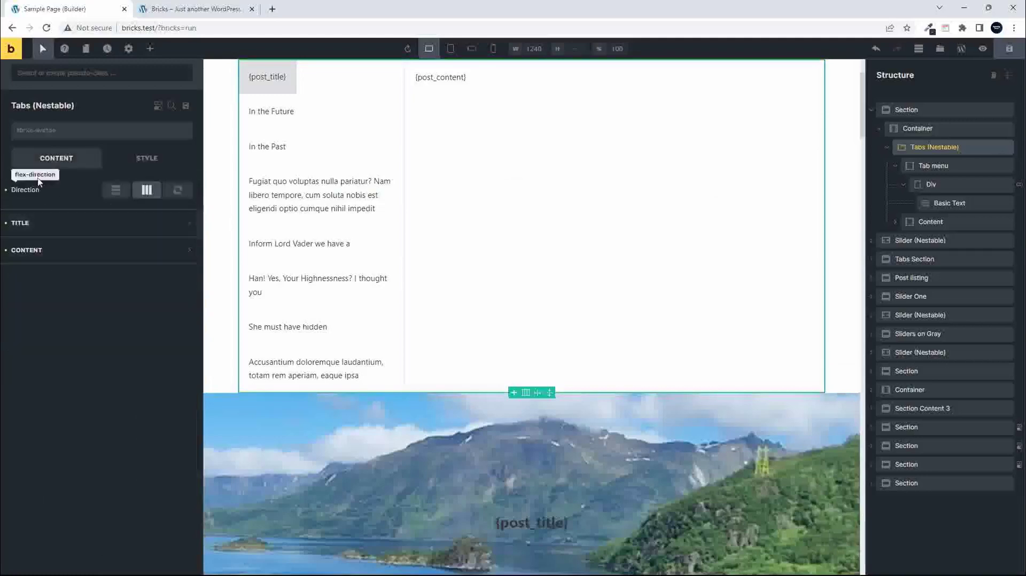
pyautogui.click(57, 257)
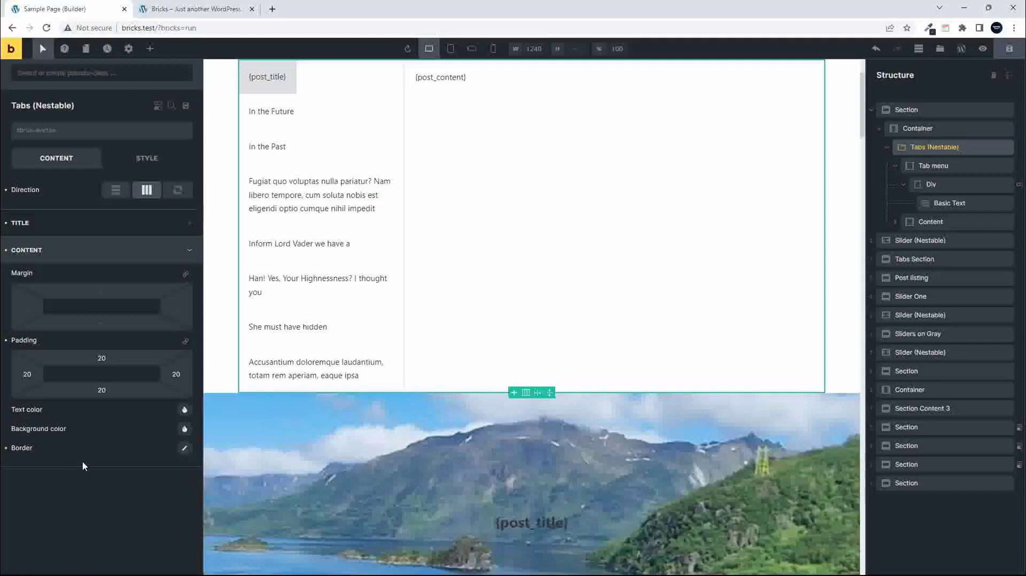
pyautogui.click(103, 251)
pyautogui.click(105, 224)
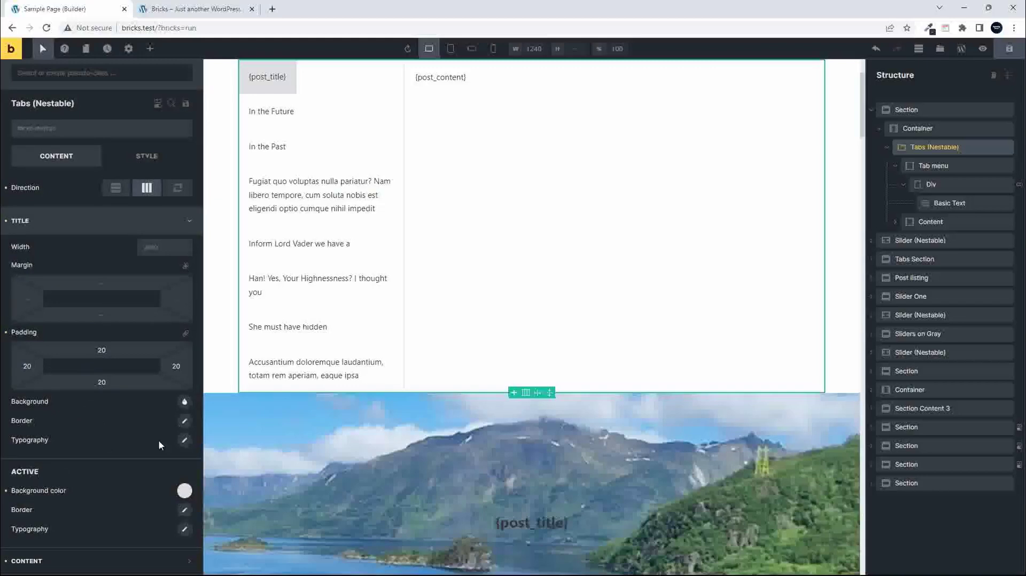
pyautogui.hscroll(3, 291, 90)
pyautogui.hscroll(-3, 290, 89)
pyautogui.scroll(-10, 447, 419)
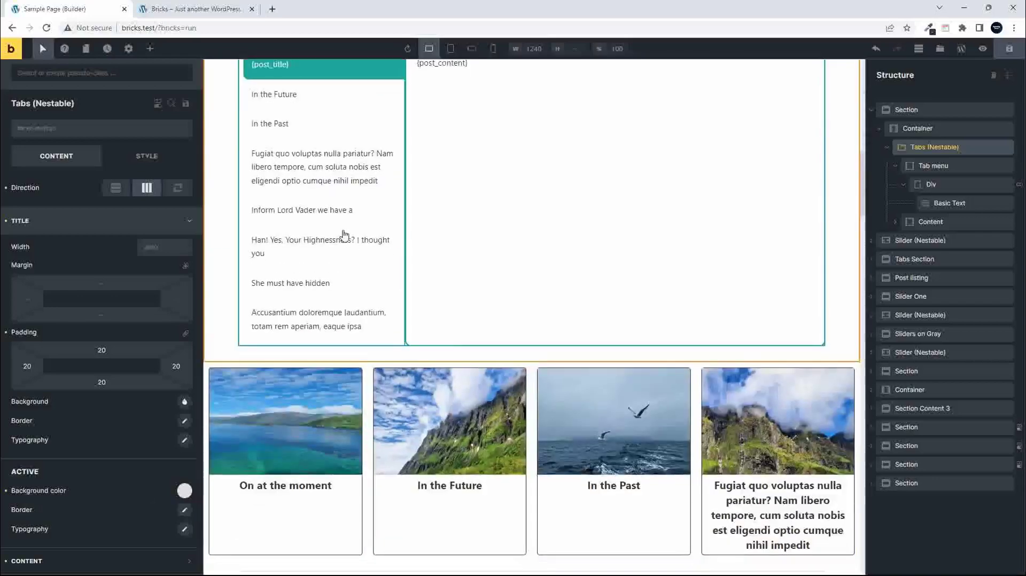
pyautogui.scroll(3, 344, 233)
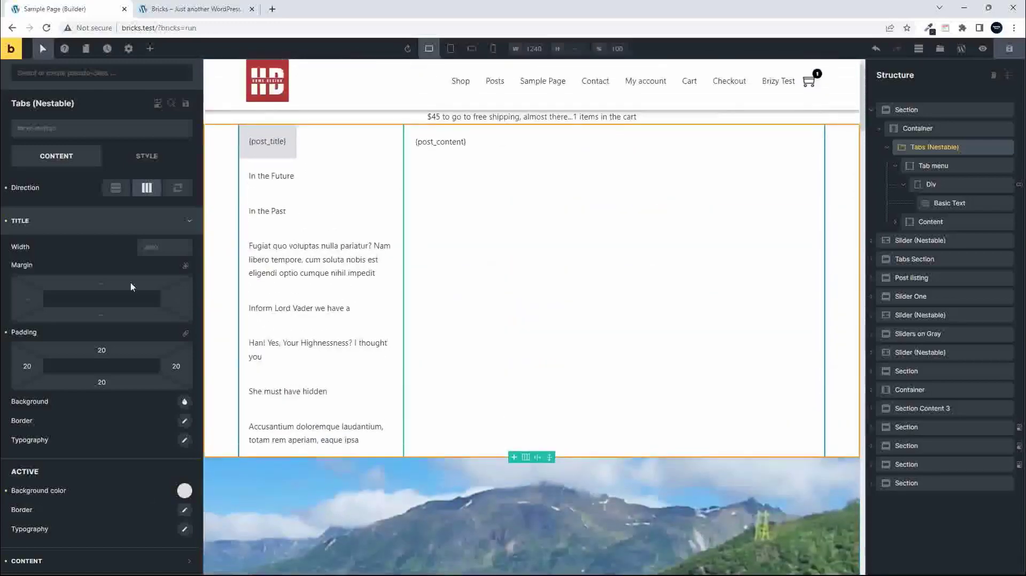
pyautogui.click(63, 223)
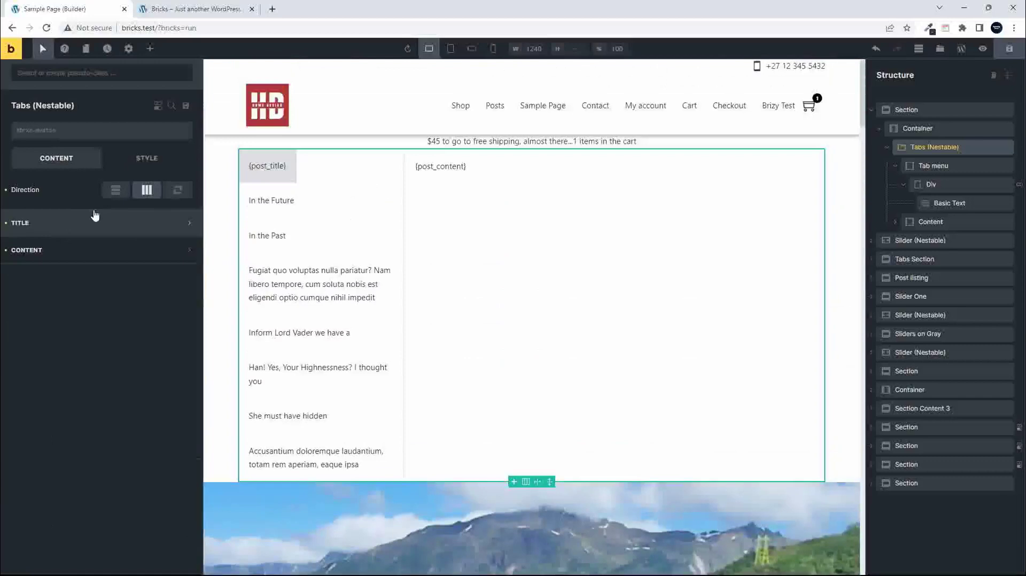
# Step: Set the border width of the tabs' content area to 4 on all four sides
pyautogui.click(71, 250)
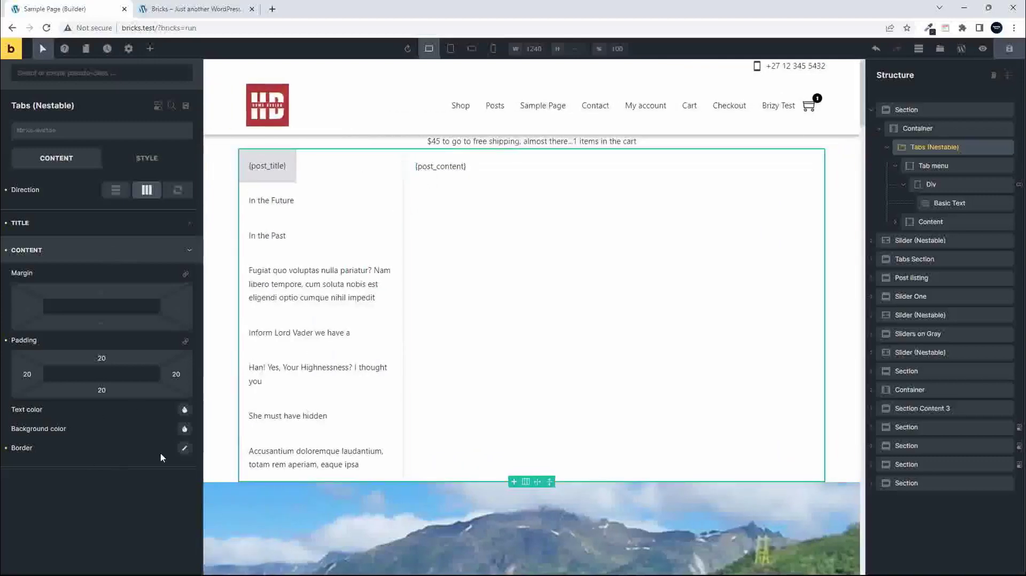
pyautogui.click(184, 451)
pyautogui.scroll(-1, 106, 468)
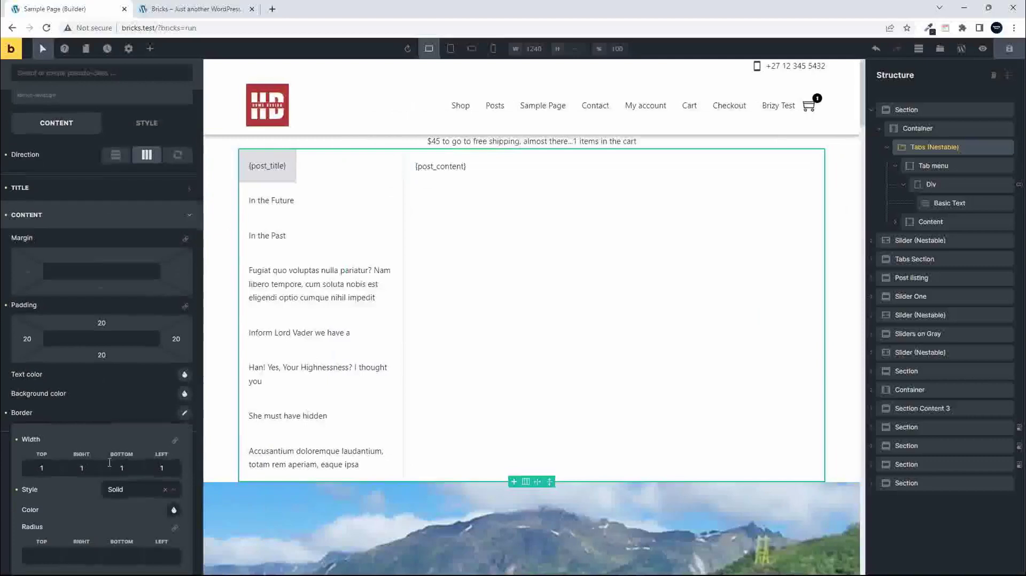
pyautogui.click(35, 467)
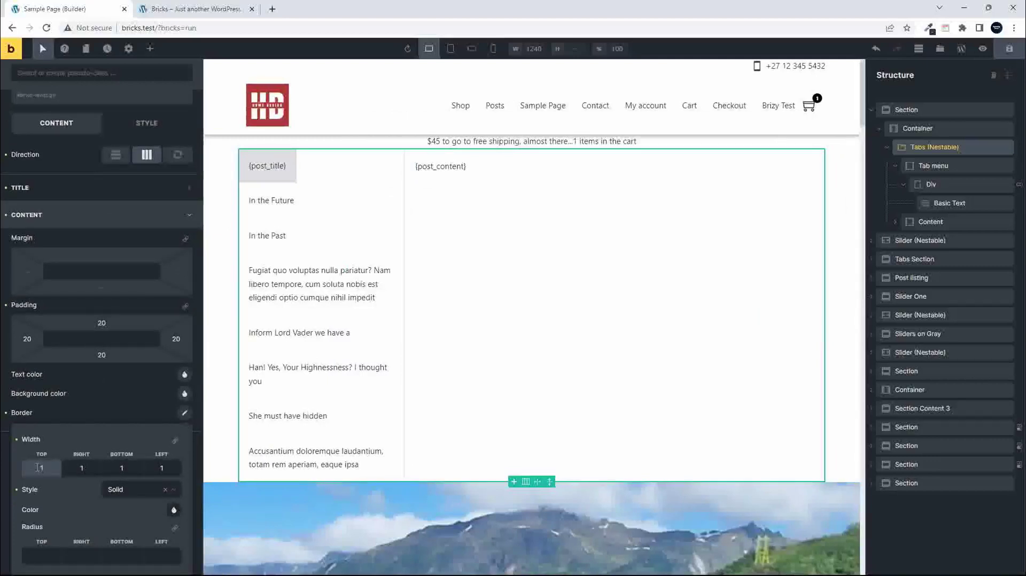
pyautogui.write('4')
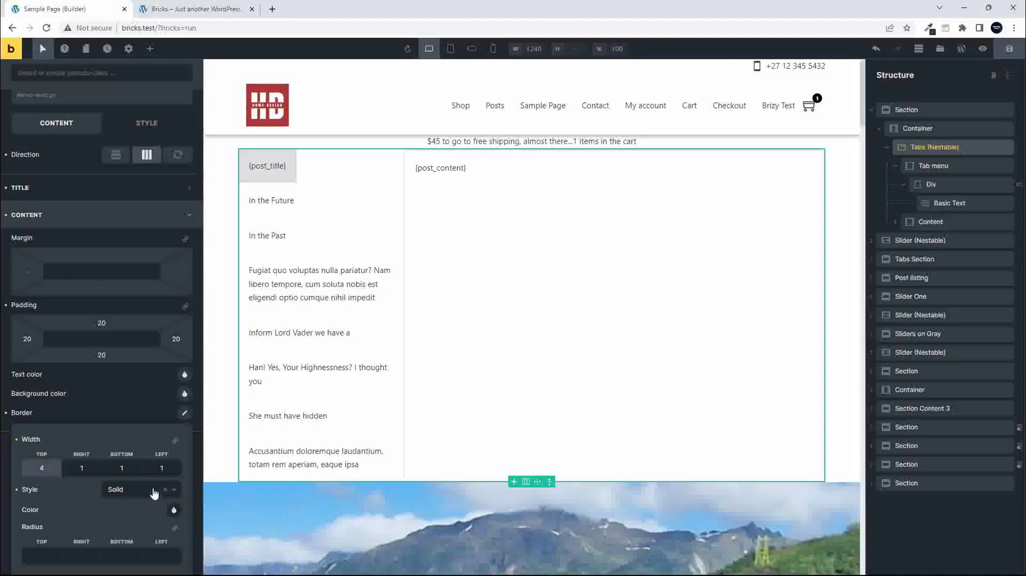
pyautogui.click(176, 443)
pyautogui.click(176, 443)
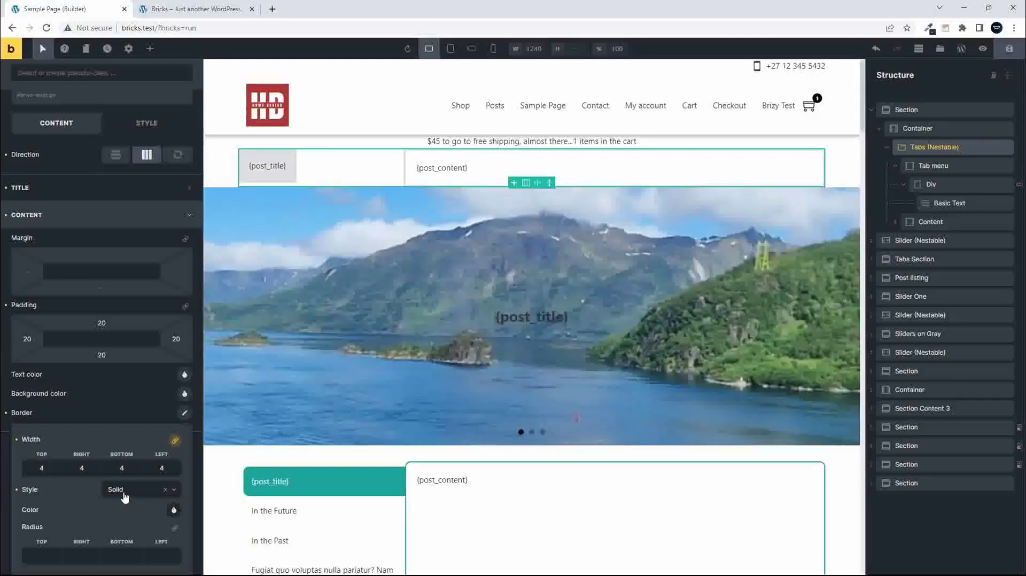
# Step: Set the content area's border color to the teal palette swatch #1da69a and close the border settings
pyautogui.click(173, 510)
pyautogui.click(92, 539)
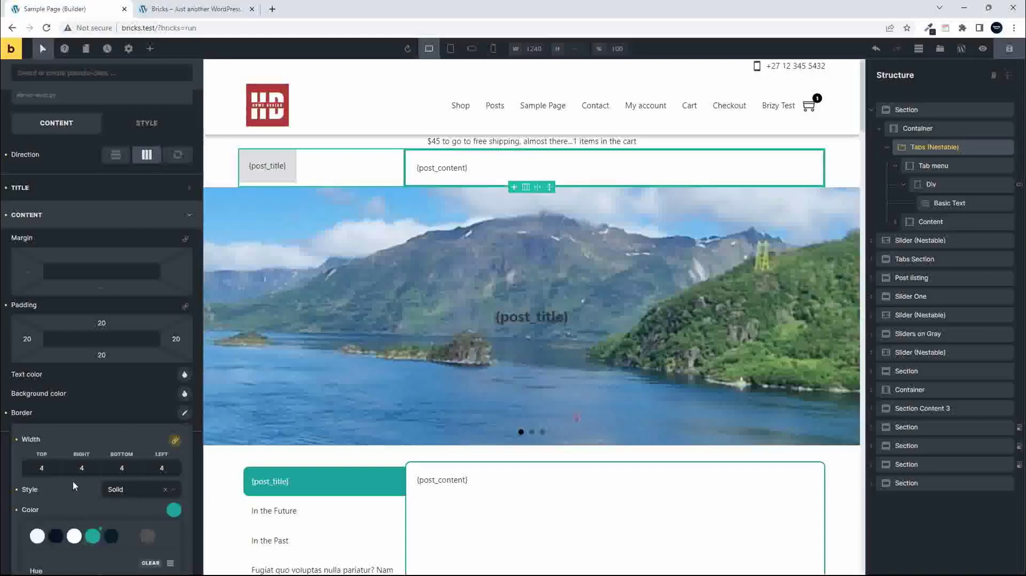
pyautogui.scroll(-4, 79, 480)
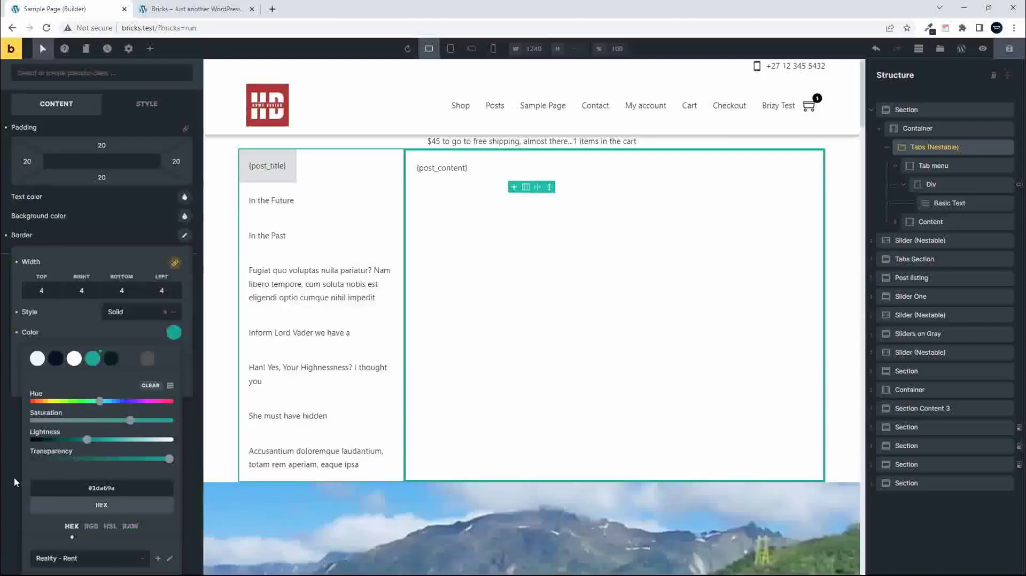
pyautogui.click(13, 477)
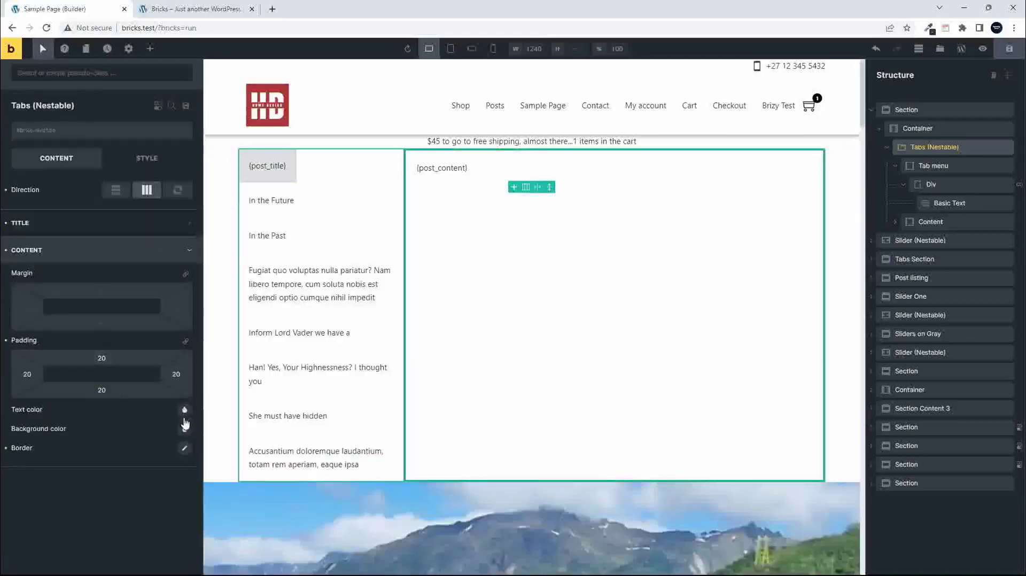
# Step: Set the border radius of the tabs' content area to 10 on all four corners and close the content settings
pyautogui.click(184, 453)
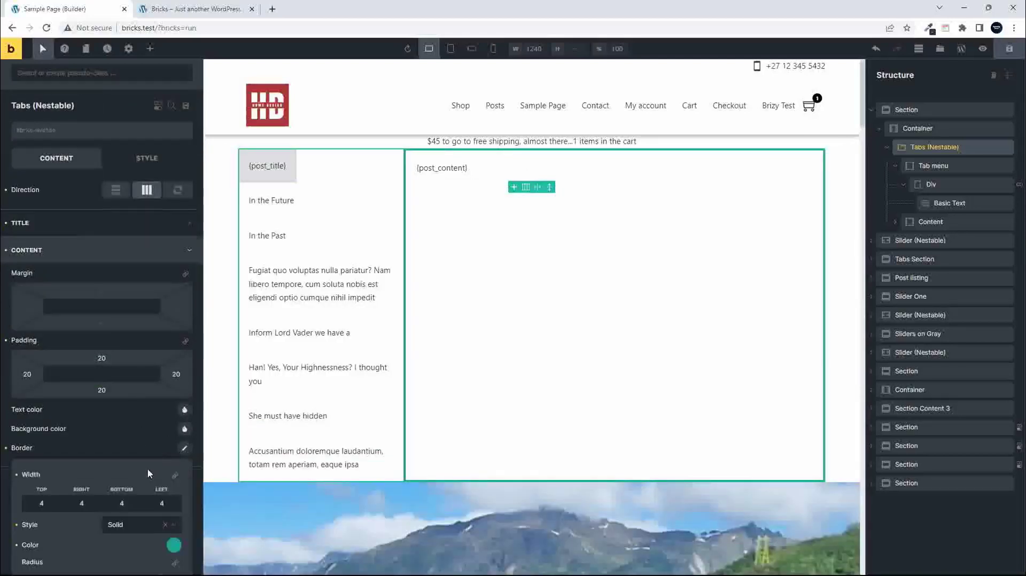
pyautogui.scroll(-1, 152, 468)
pyautogui.click(42, 556)
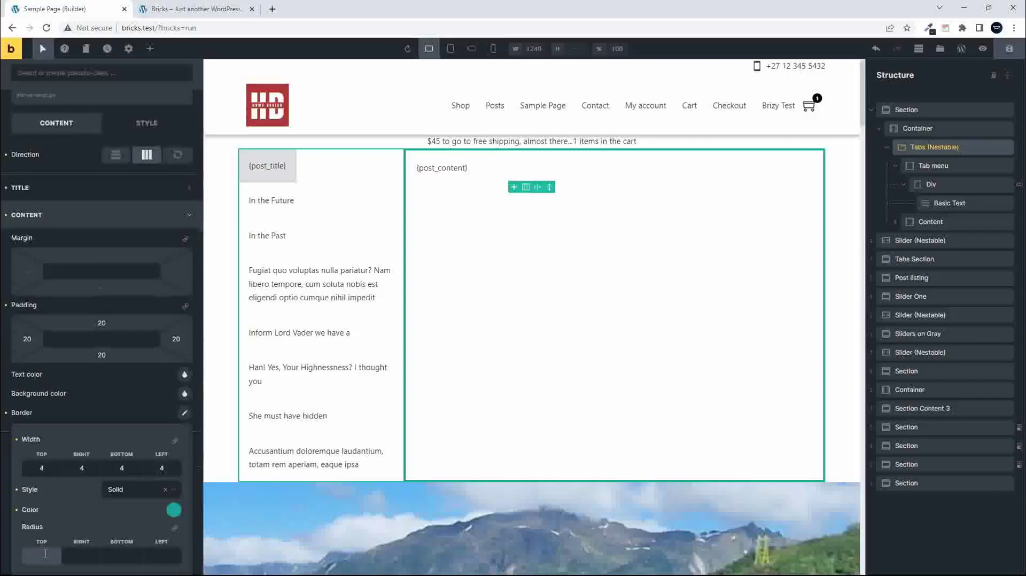
pyautogui.write('10')
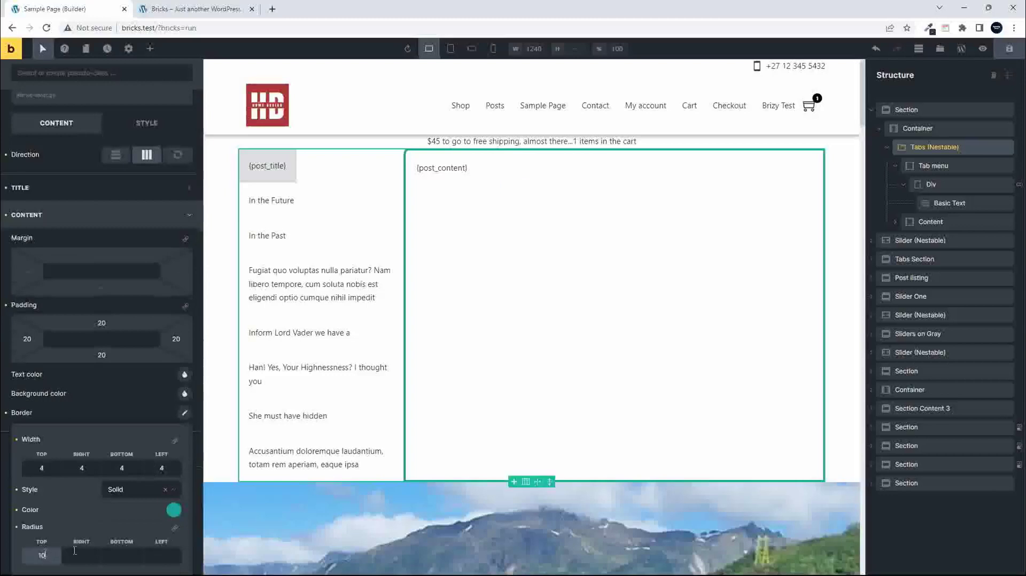
pyautogui.click(176, 529)
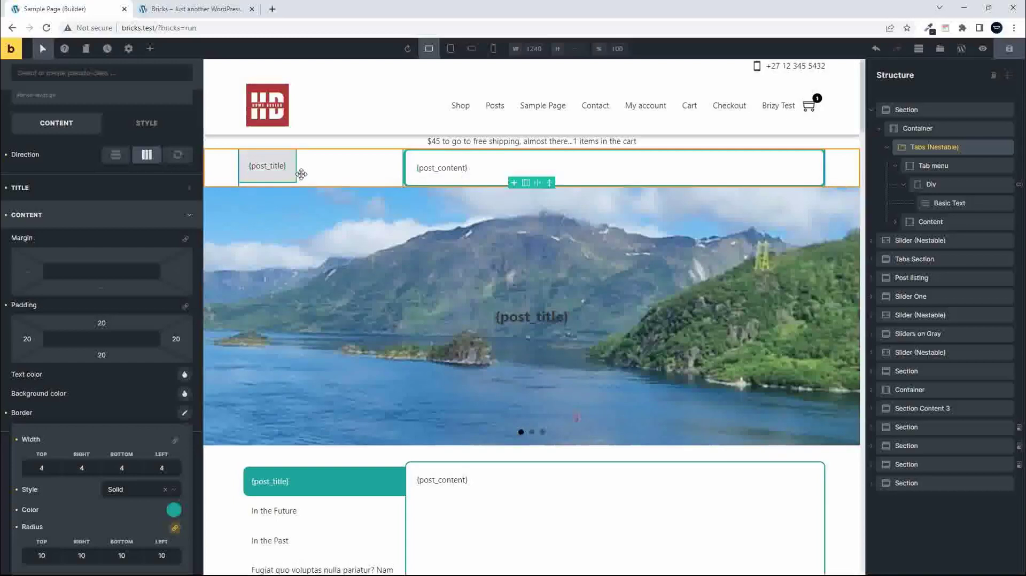
pyautogui.click(135, 218)
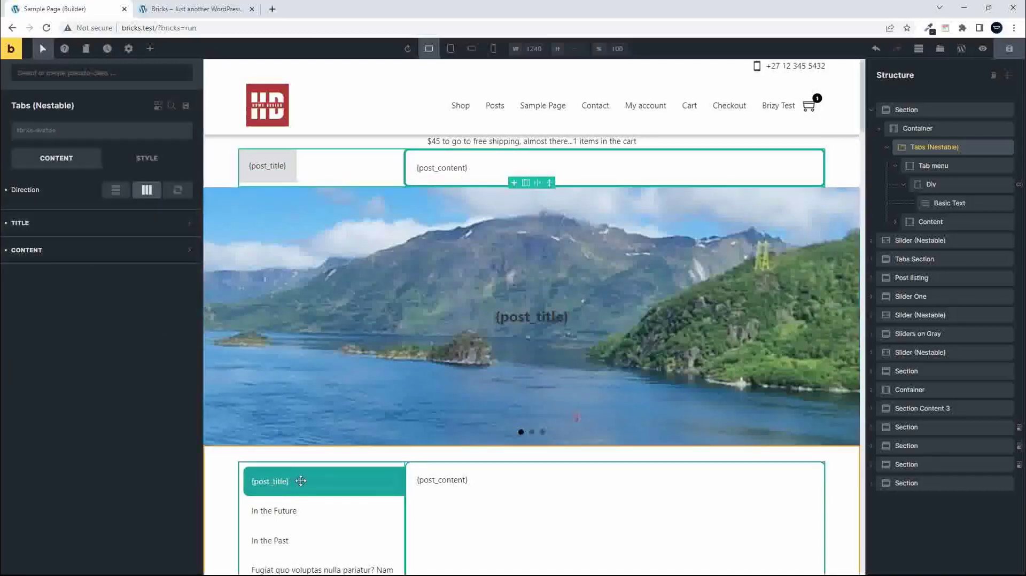
# Step: Set the active tab title's background color to the teal palette swatch #1da69a
pyautogui.click(73, 229)
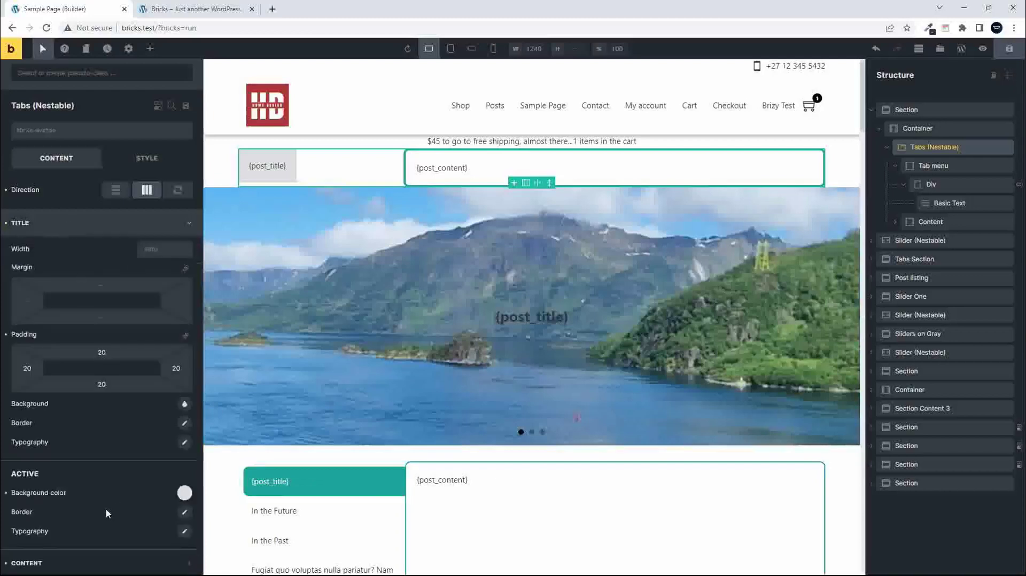
pyautogui.scroll(-1, 87, 509)
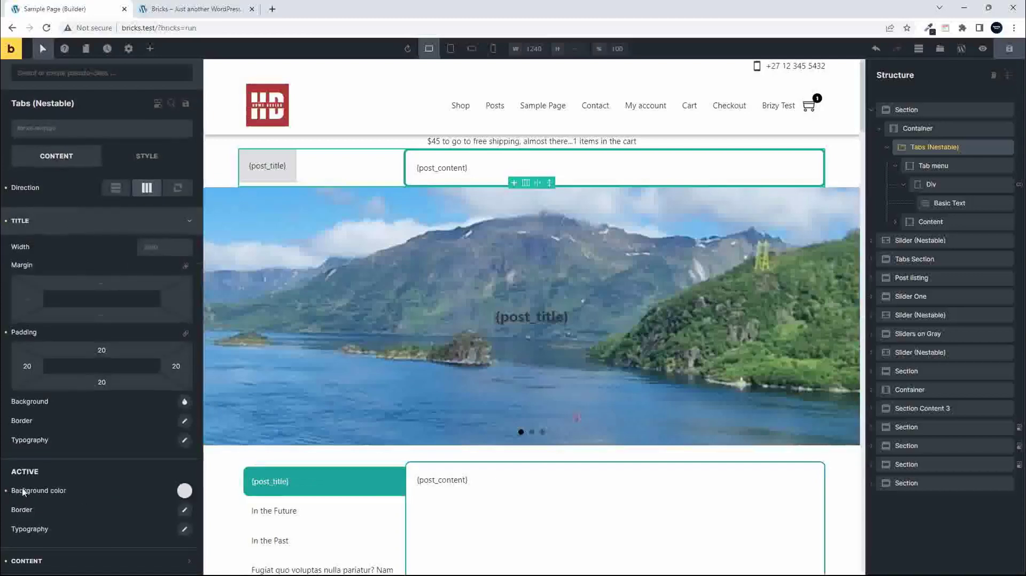
pyautogui.click(185, 491)
pyautogui.click(92, 519)
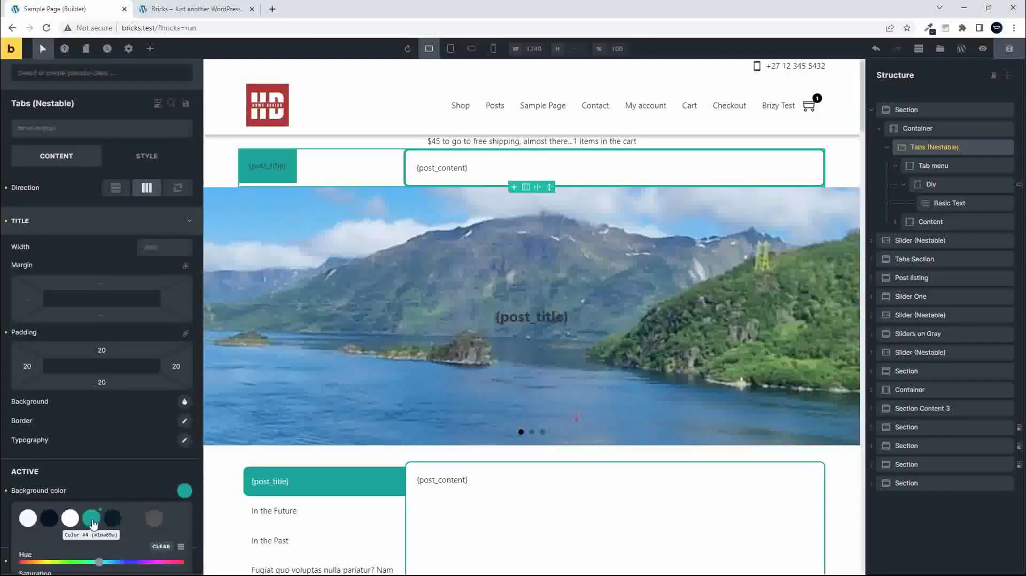
pyautogui.click(104, 483)
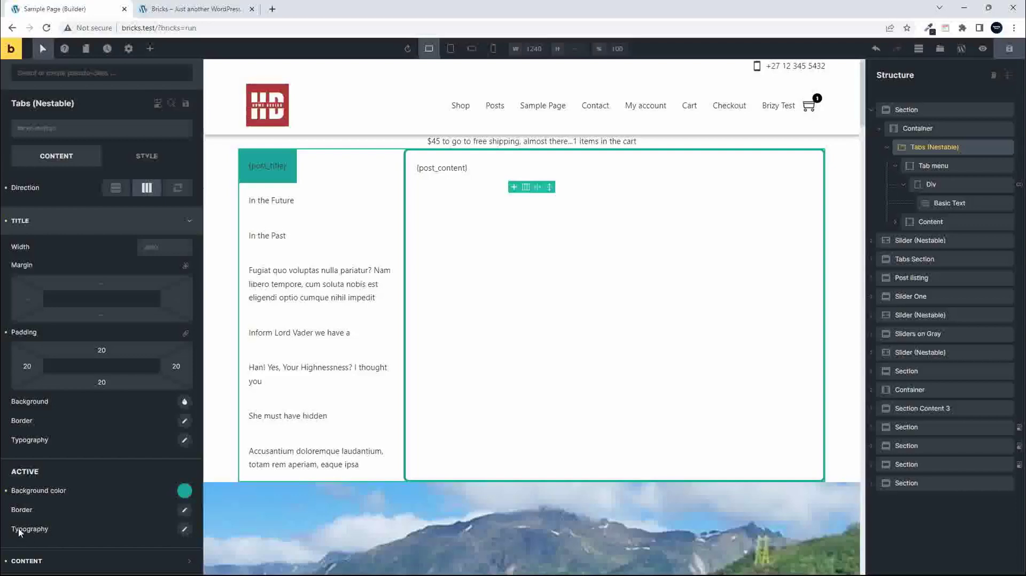
# Step: Set the active tab title's typography color to white, #fff, and close the typography settings
pyautogui.click(185, 529)
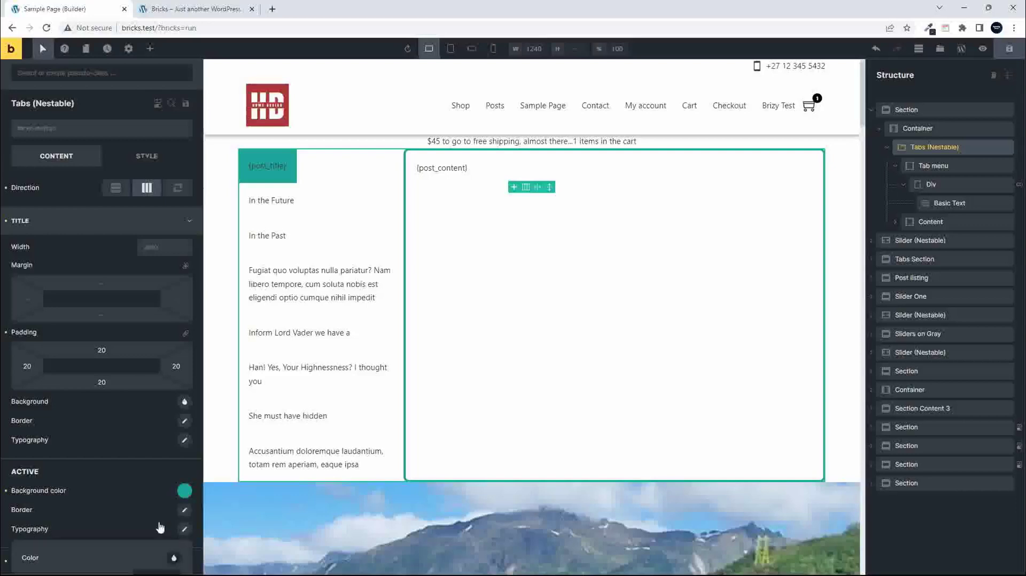
pyautogui.scroll(-1, 150, 513)
pyautogui.scroll(-4, 141, 495)
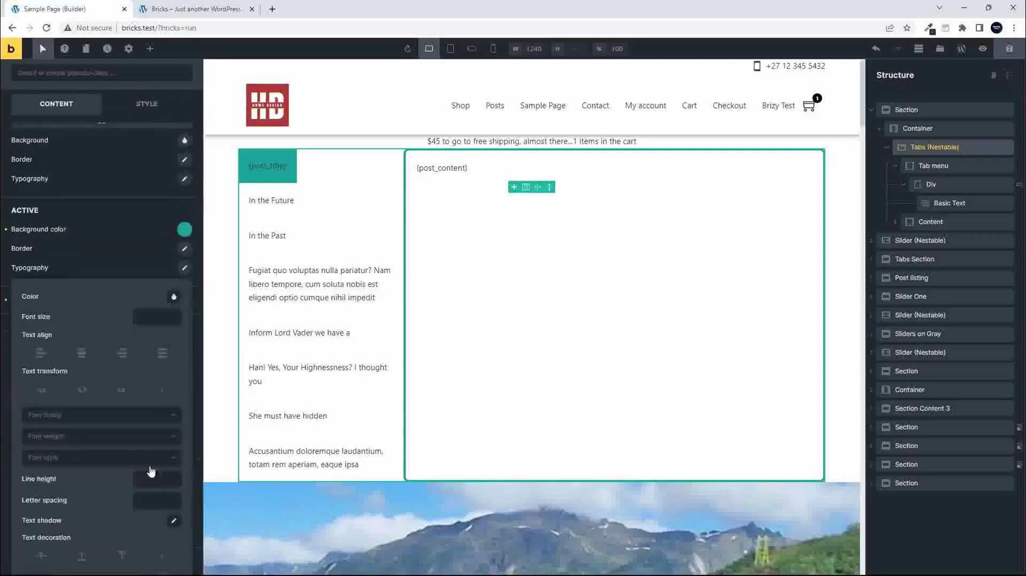
pyautogui.click(174, 296)
pyautogui.click(36, 325)
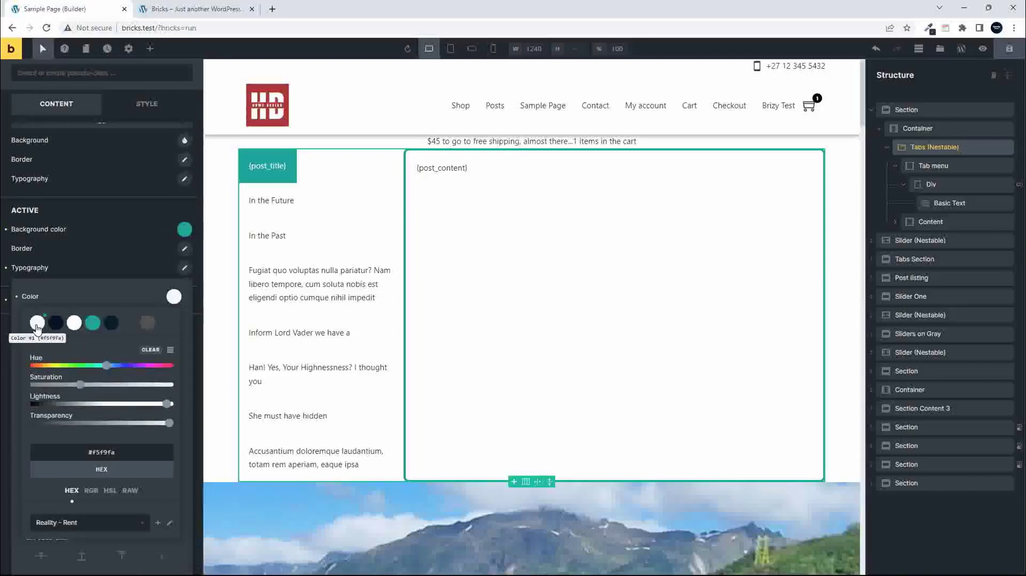
pyautogui.doubleClick(136, 453)
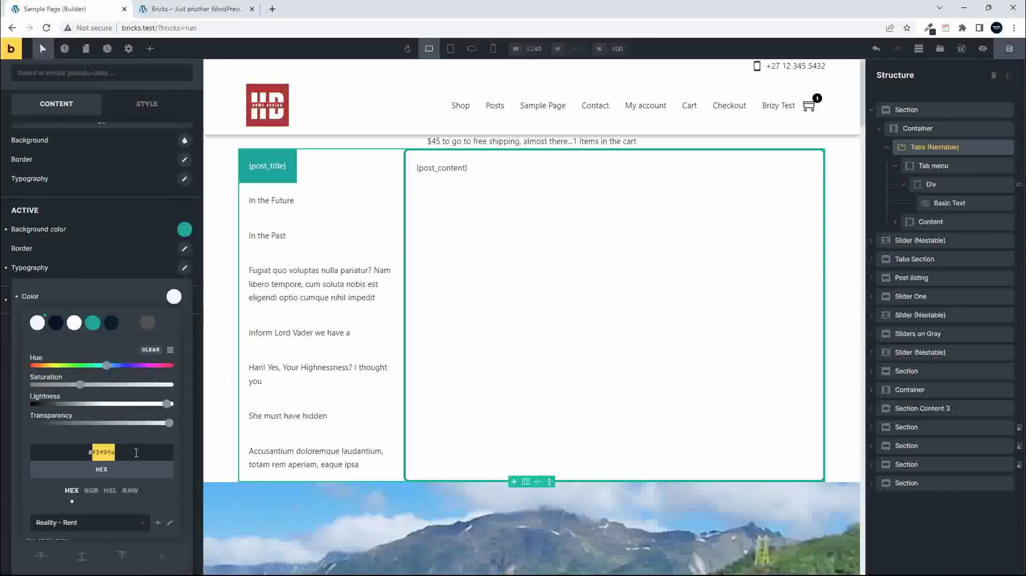
pyautogui.write('fff')
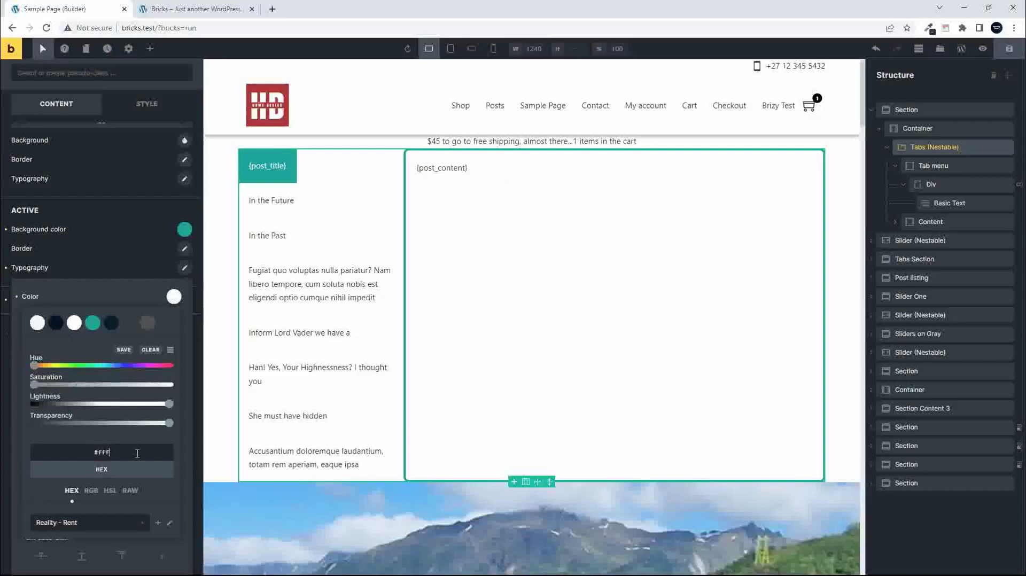
pyautogui.click(177, 302)
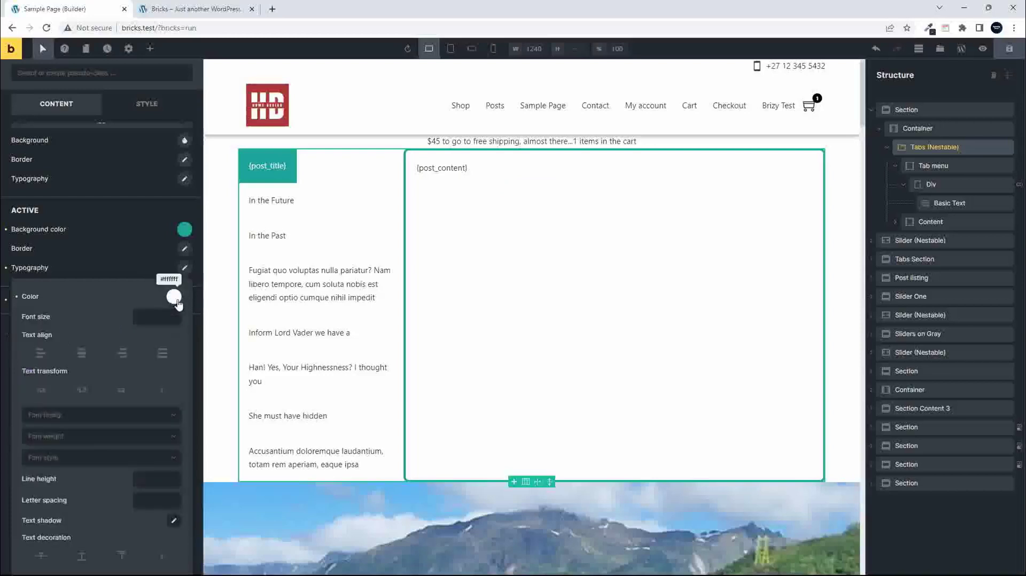
pyautogui.click(7, 366)
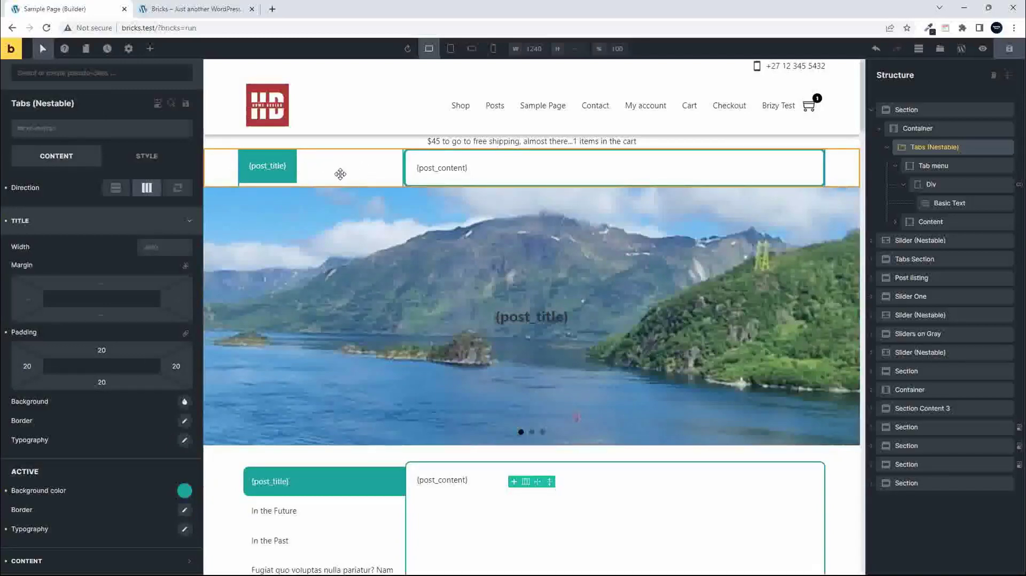
# Step: Set the width of the looping Div inside the Tab menu to 100% and save the page
pyautogui.click(931, 184)
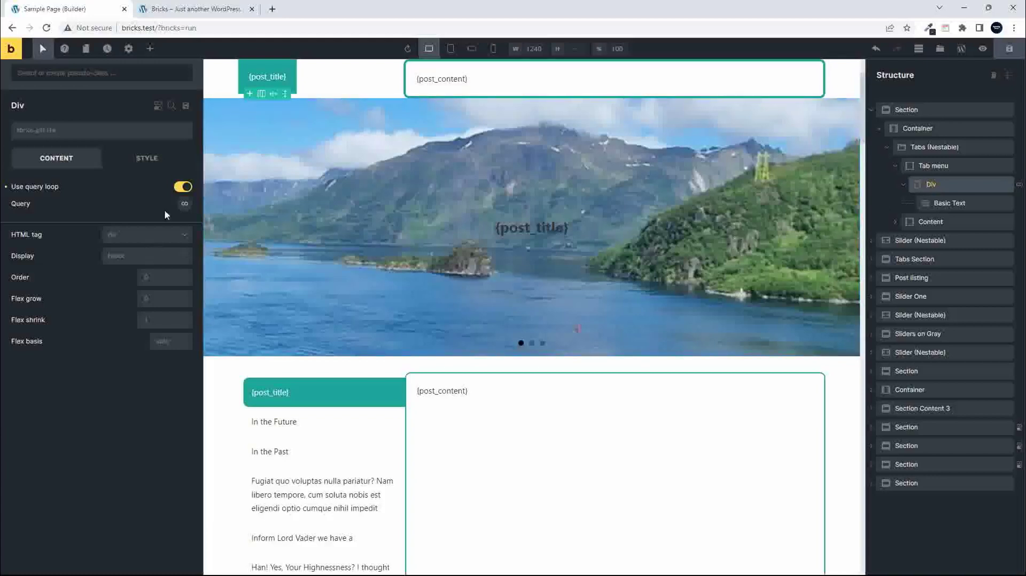
pyautogui.click(152, 160)
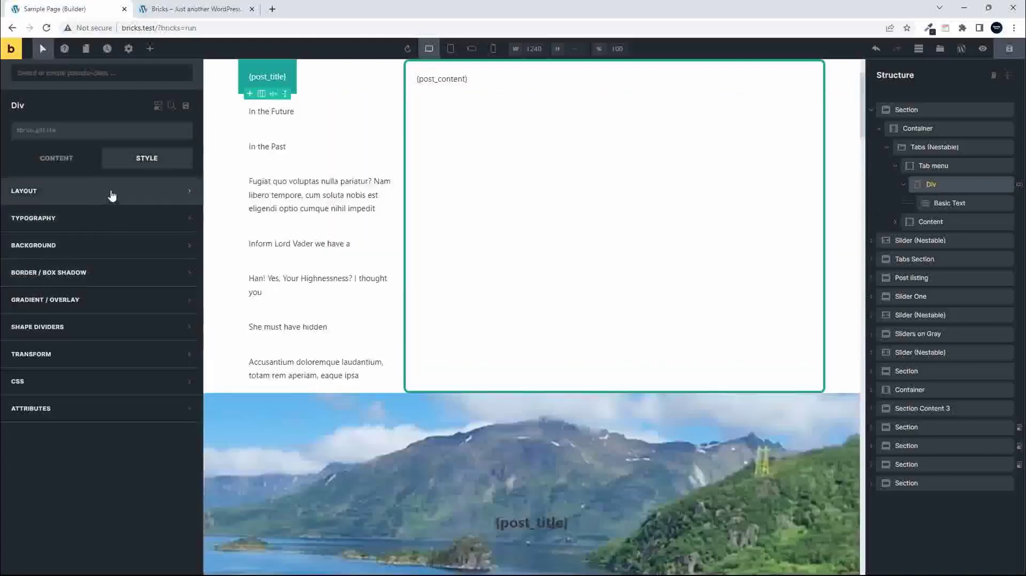
pyautogui.click(111, 192)
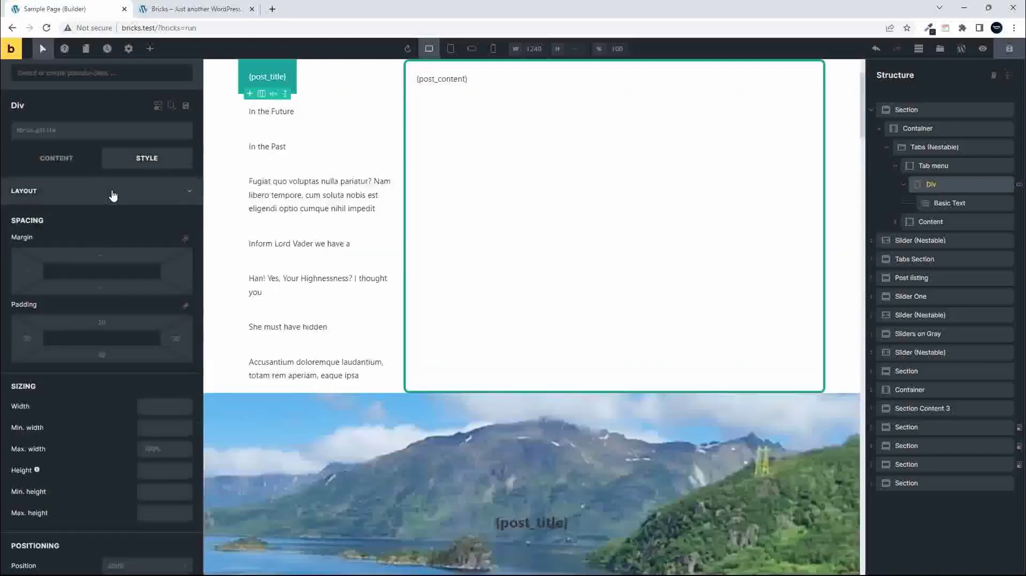
pyautogui.click(160, 406)
pyautogui.write('100%')
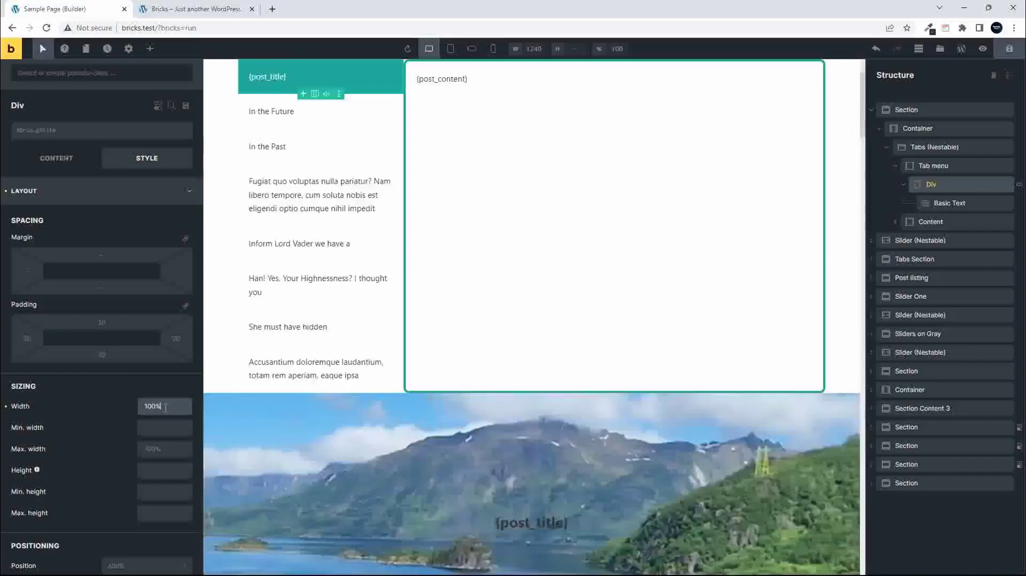
pyautogui.scroll(2, 300, 230)
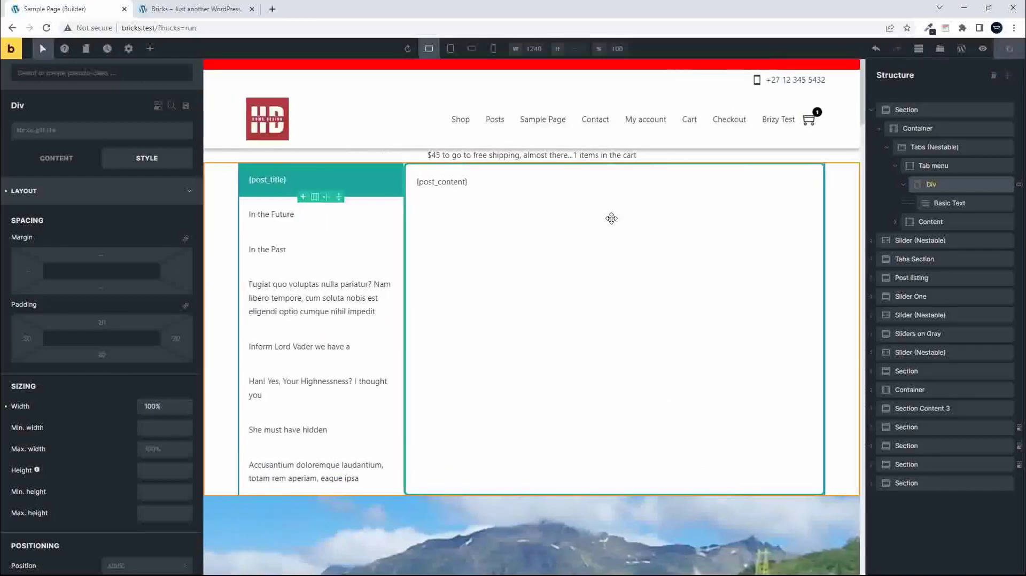
pyautogui.hotkey('ctrl', 's')
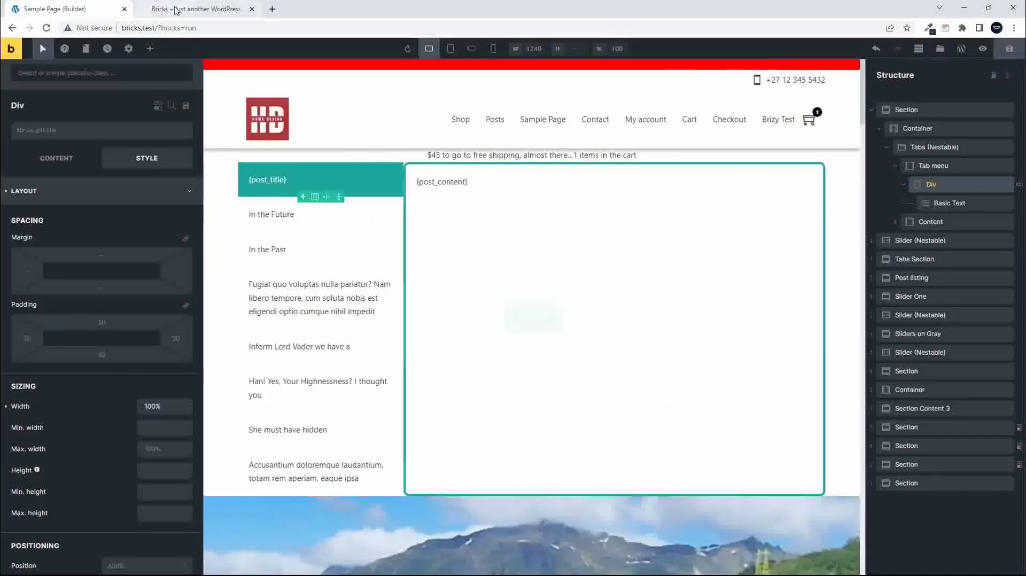
# Step: Switch to the live site page and go through the vertical tabs to examine the active title and content border styling, ending on the last tab
pyautogui.click(201, 14)
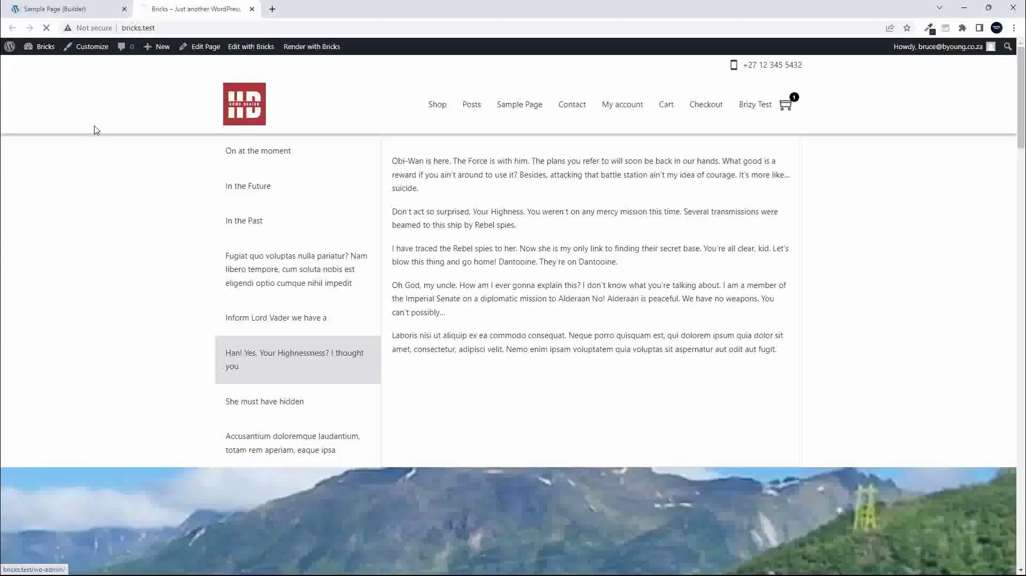
pyautogui.click(254, 187)
pyautogui.click(250, 221)
pyautogui.click(262, 262)
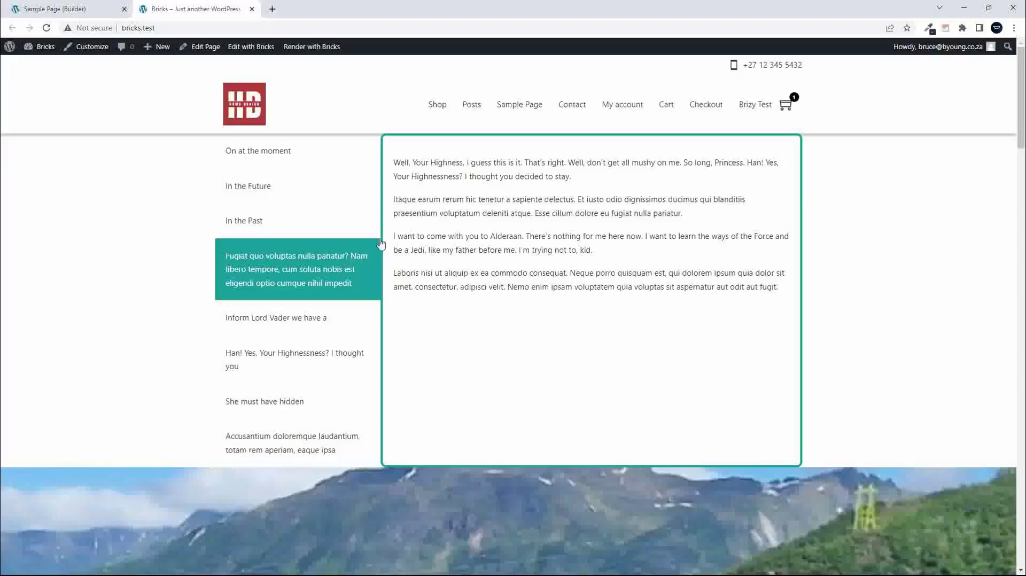
pyautogui.click(332, 320)
pyautogui.click(328, 361)
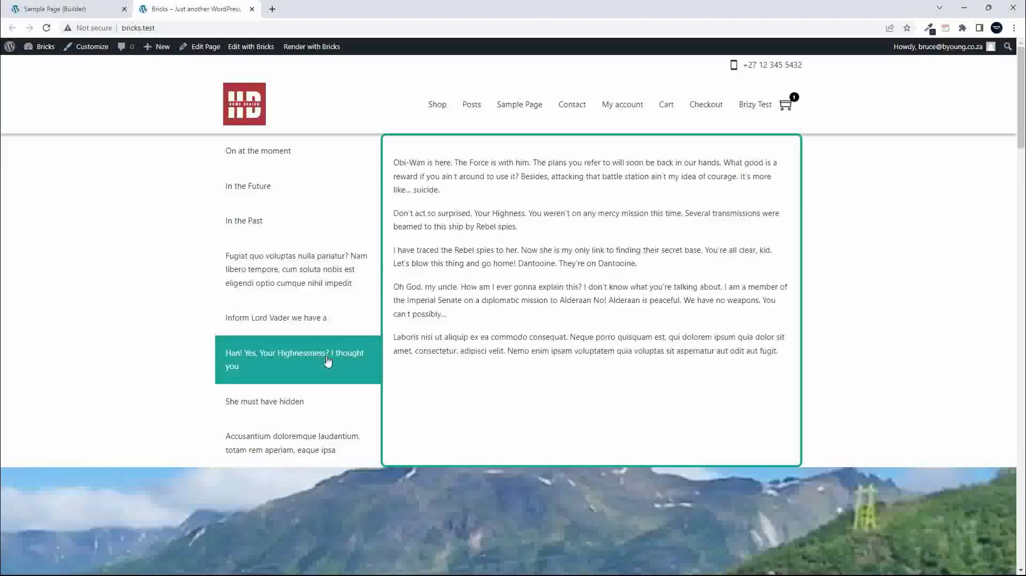
pyautogui.click(298, 406)
pyautogui.click(302, 445)
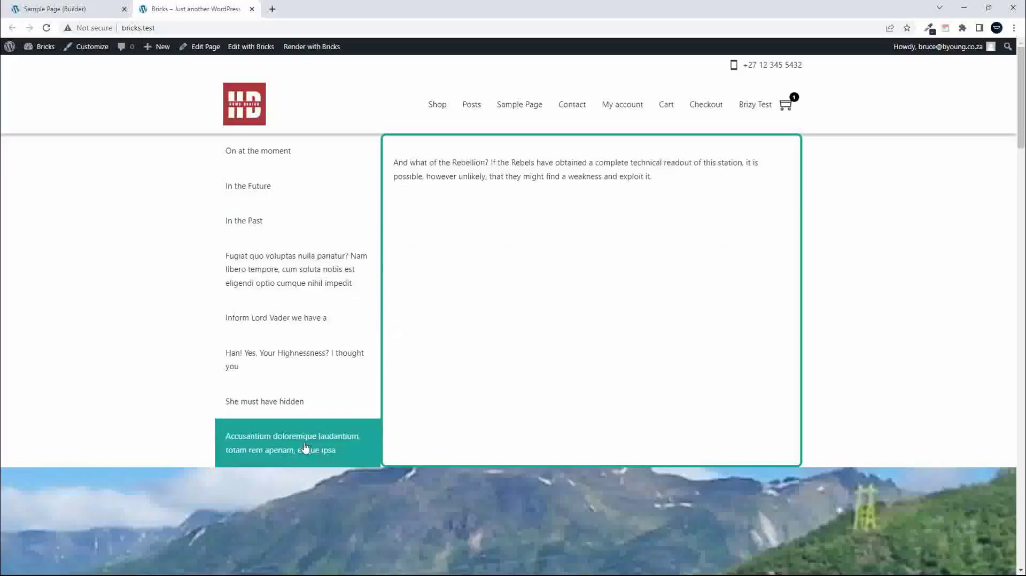
pyautogui.click(304, 281)
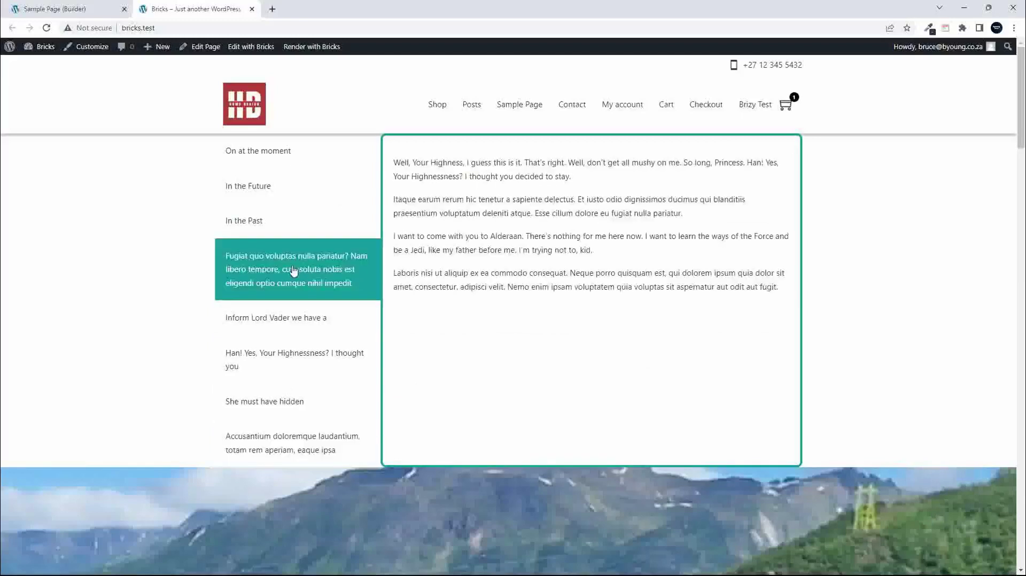
pyautogui.click(242, 219)
pyautogui.click(253, 188)
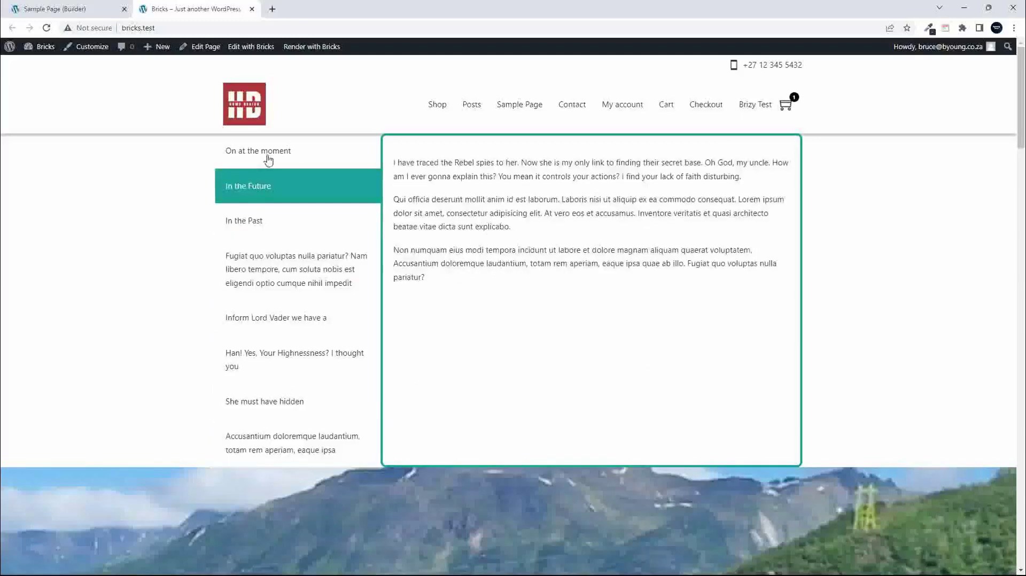
pyautogui.click(270, 153)
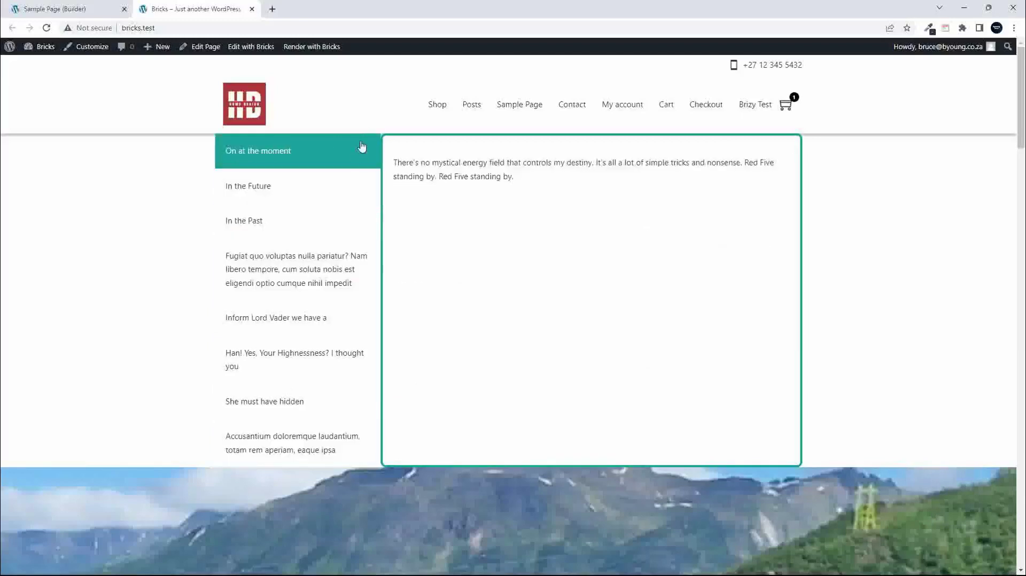
pyautogui.click(338, 449)
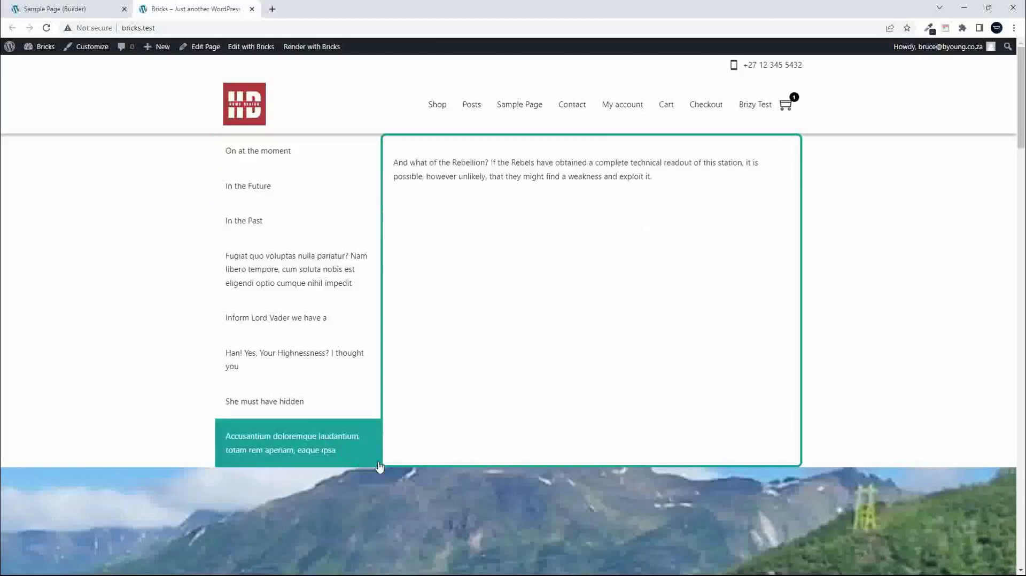
# Step: Return to the Bricks builder and set the Tabs (Nestable) element's top and bottom margins to 20
pyautogui.click(64, 8)
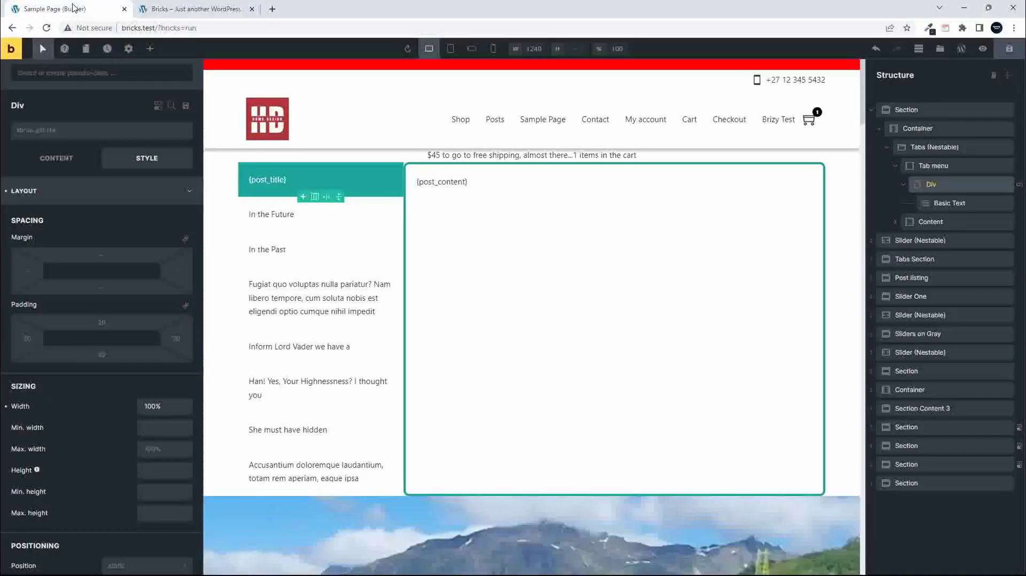
pyautogui.click(935, 150)
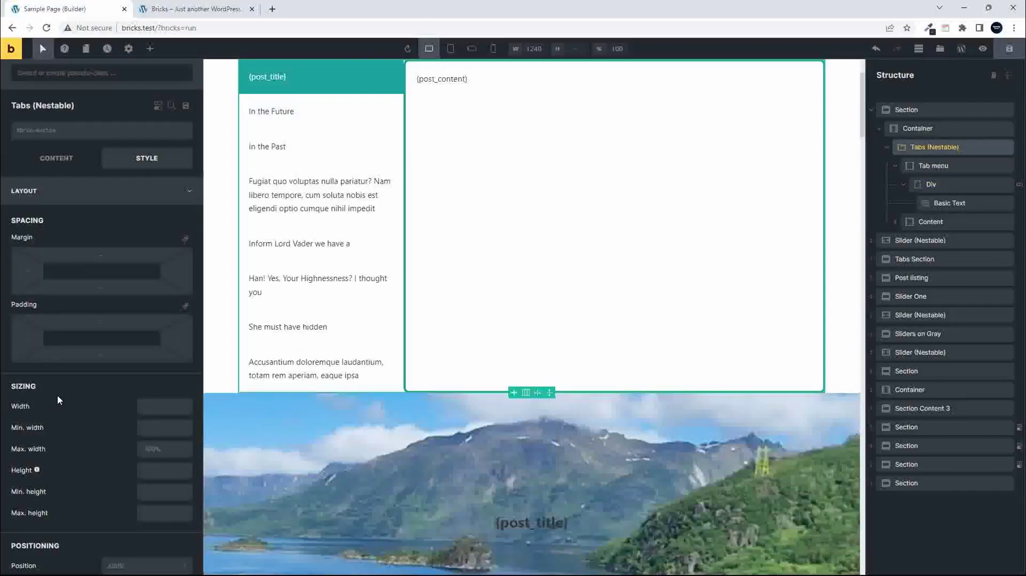
pyautogui.click(105, 255)
pyautogui.write('20')
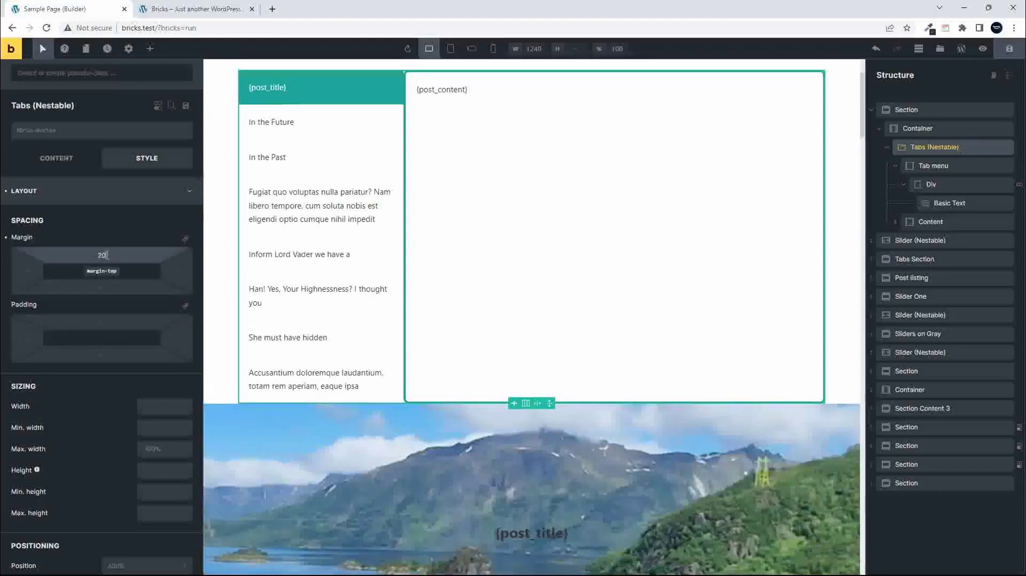
pyautogui.click(109, 285)
pyautogui.write('20')
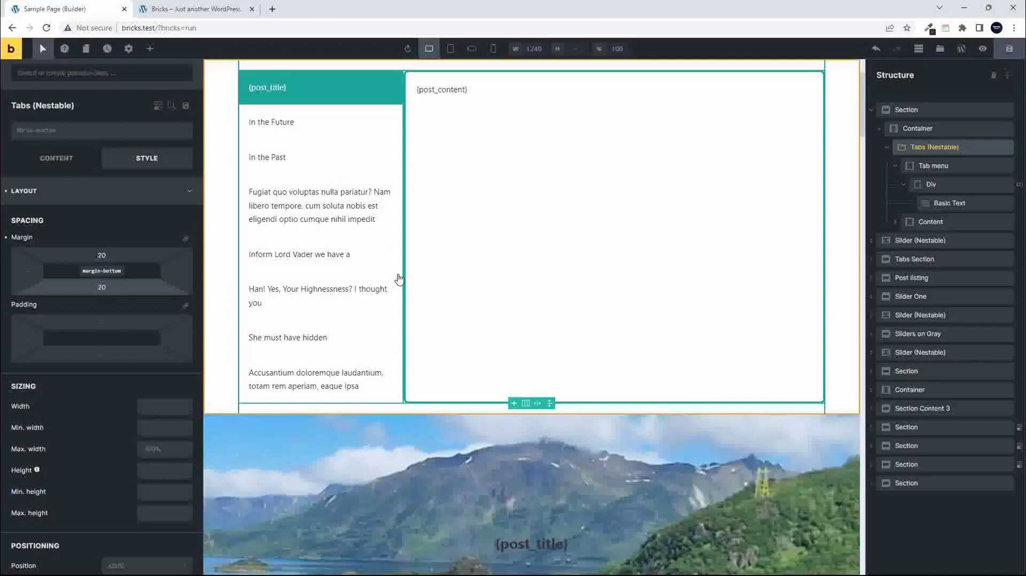
# Step: Set the Tab menu's top and bottom margins to 20
pyautogui.click(942, 168)
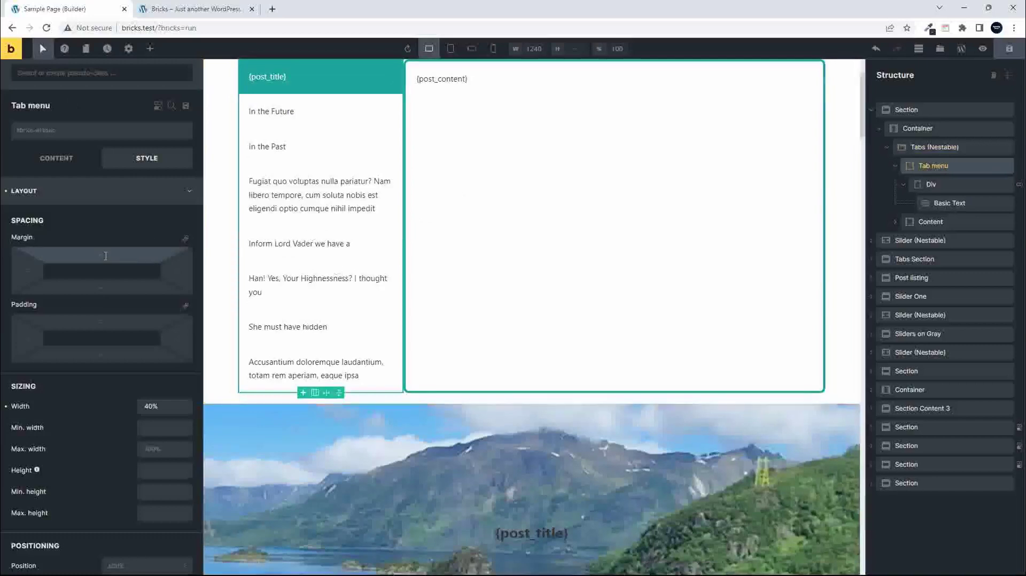
pyautogui.click(48, 160)
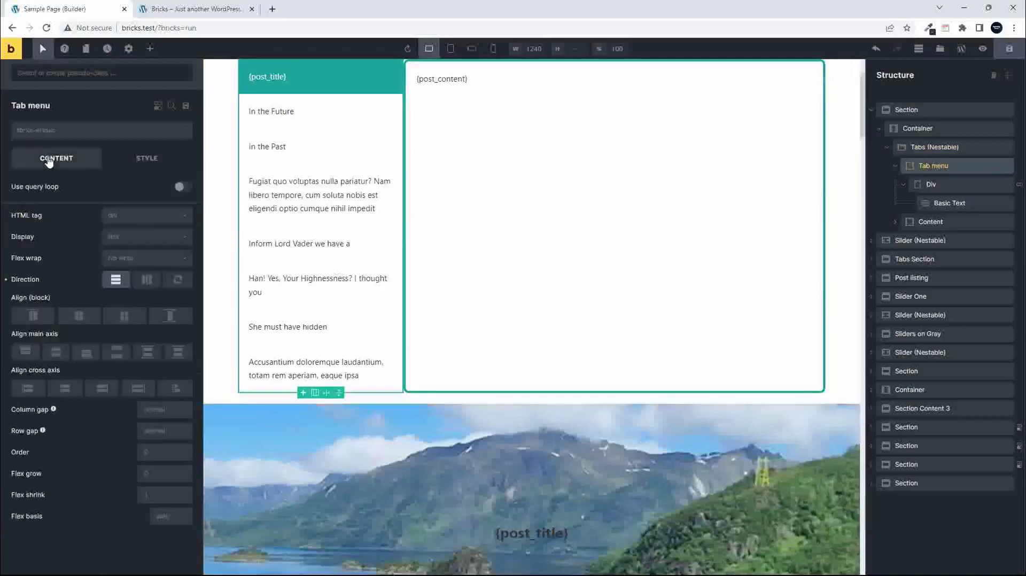
pyautogui.click(149, 166)
pyautogui.click(105, 255)
pyautogui.write('2')
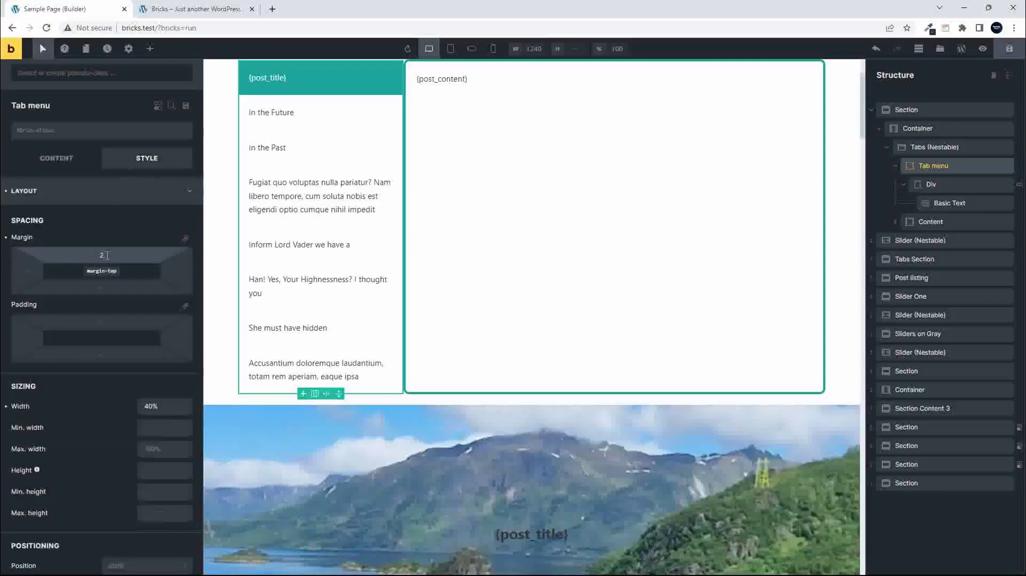
pyautogui.write('0')
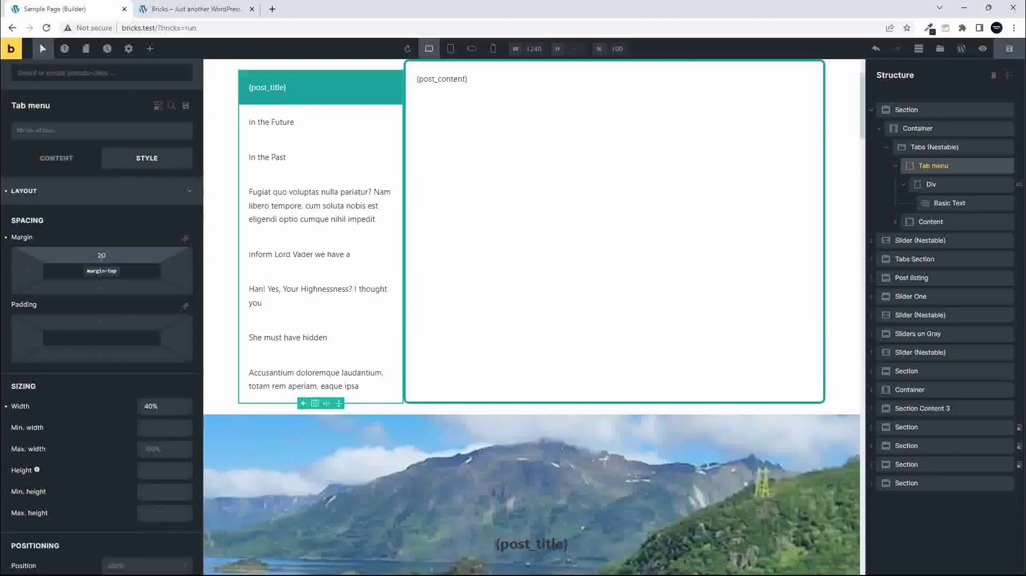
pyautogui.click(104, 287)
pyautogui.write('2')
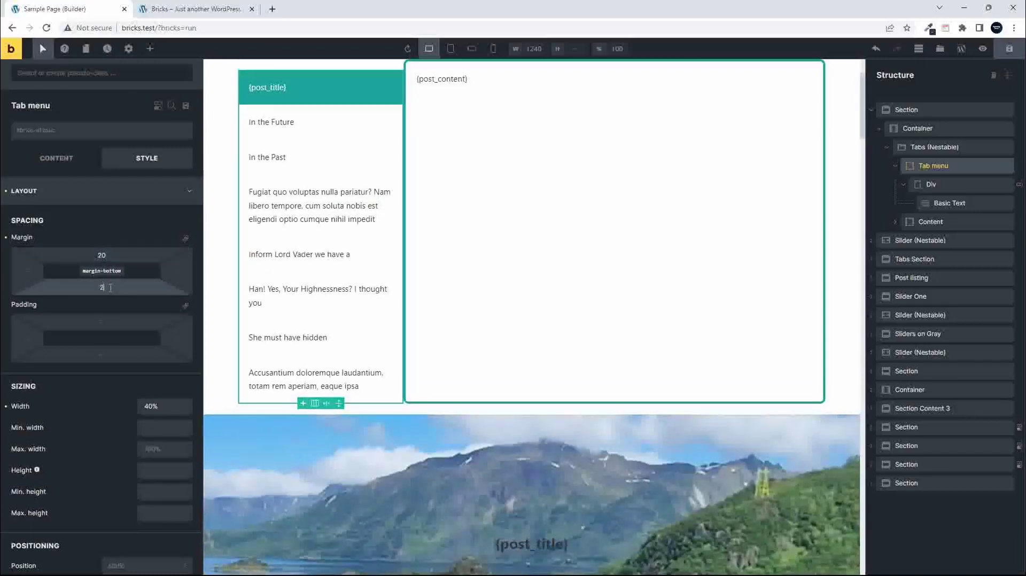
pyautogui.write('0')
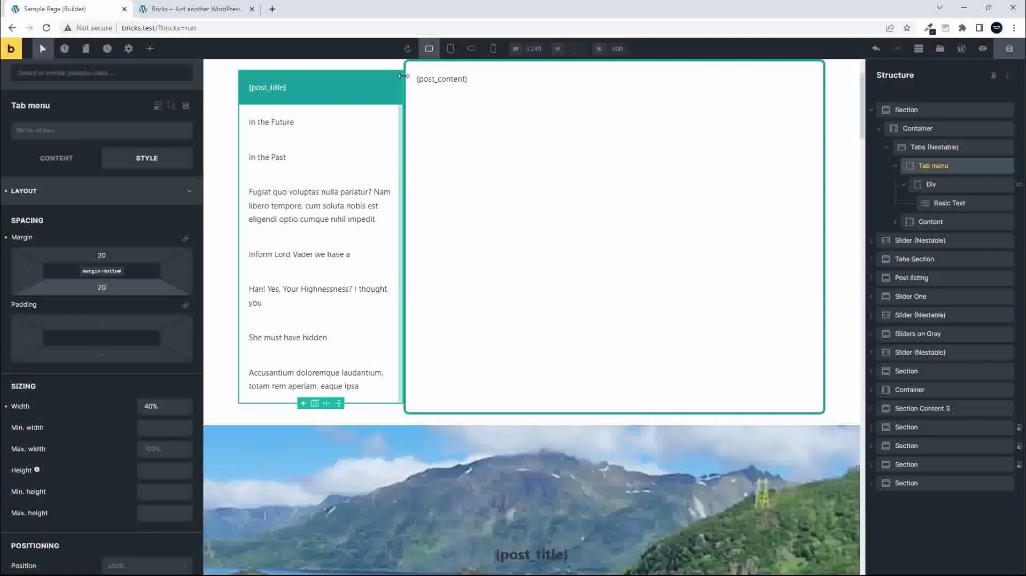
# Step: Give the Tabs (Nestable) titles a border radius of 10 for the top and left values, and save the page
pyautogui.scroll(-7, 355, 332)
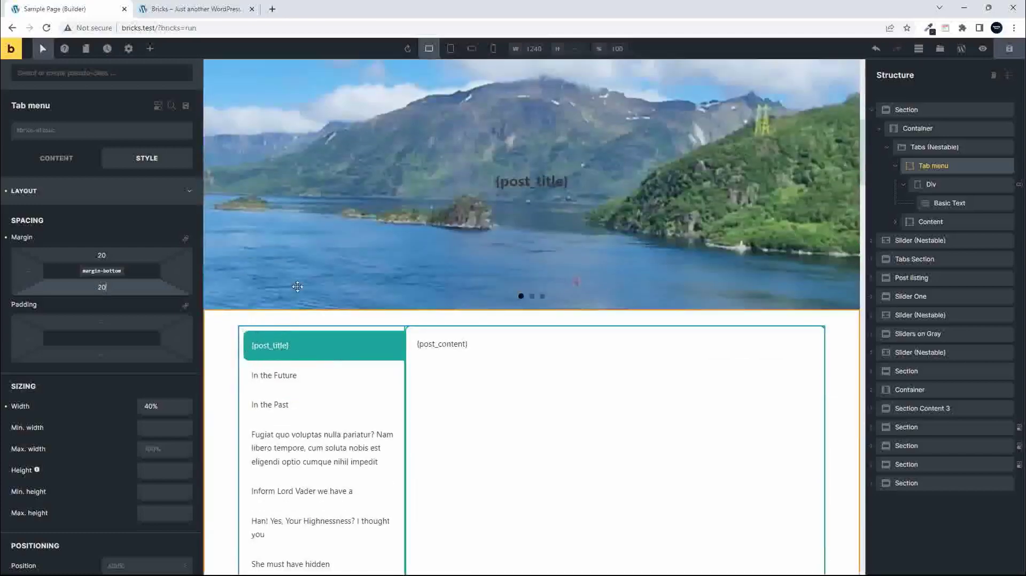
pyautogui.scroll(-5, 322, 231)
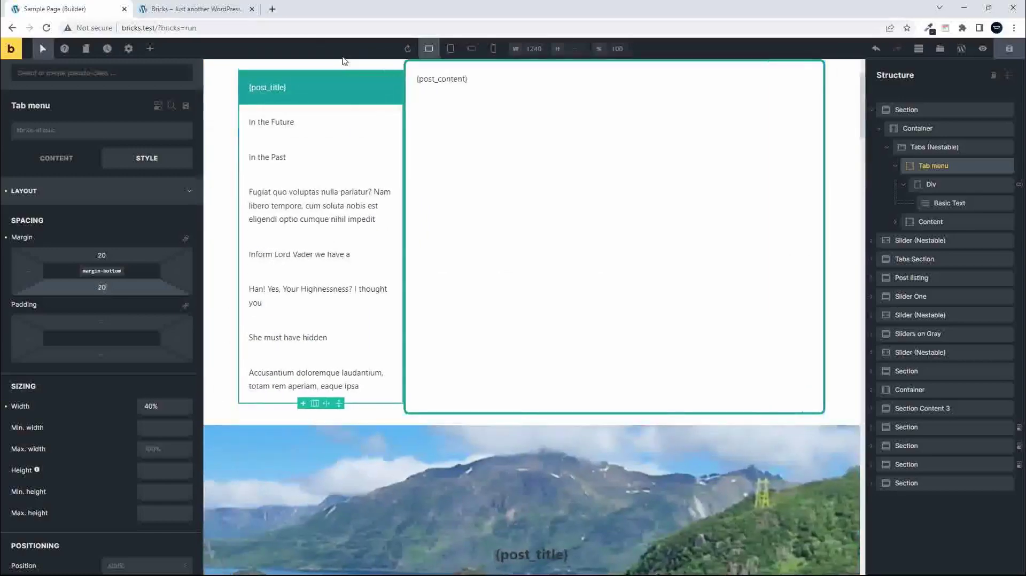
pyautogui.click(926, 149)
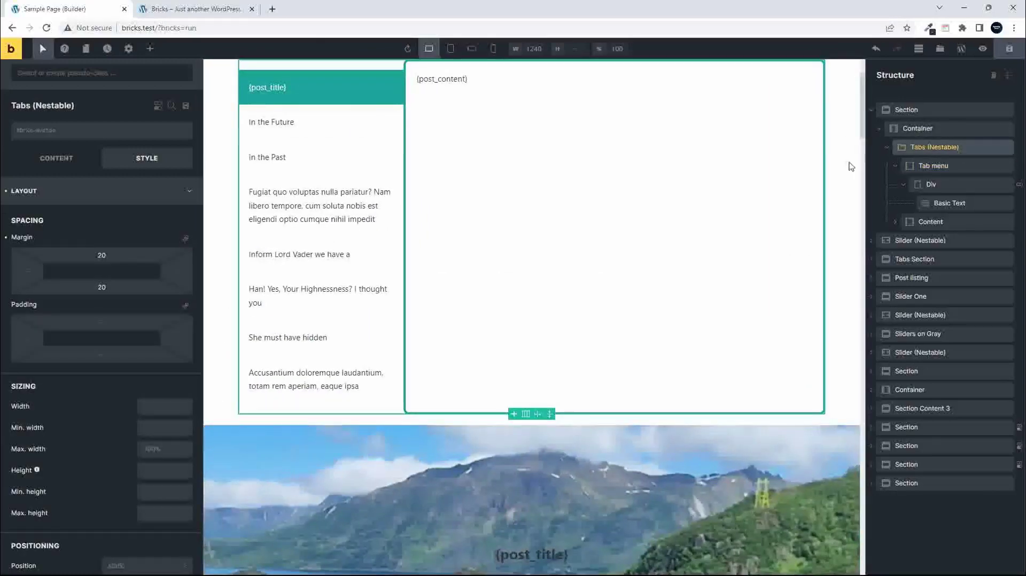
pyautogui.click(64, 191)
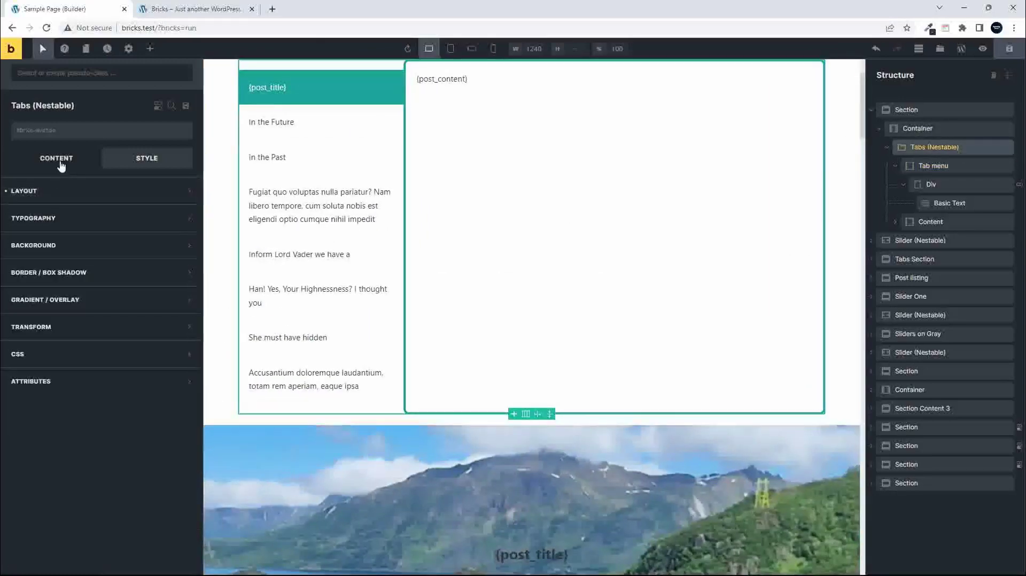
pyautogui.click(57, 158)
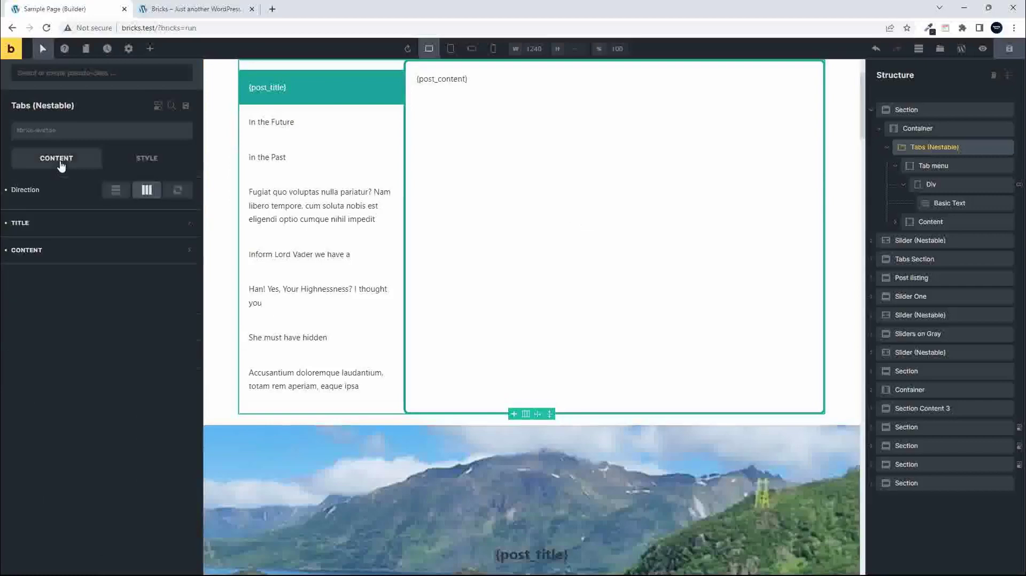
pyautogui.click(66, 227)
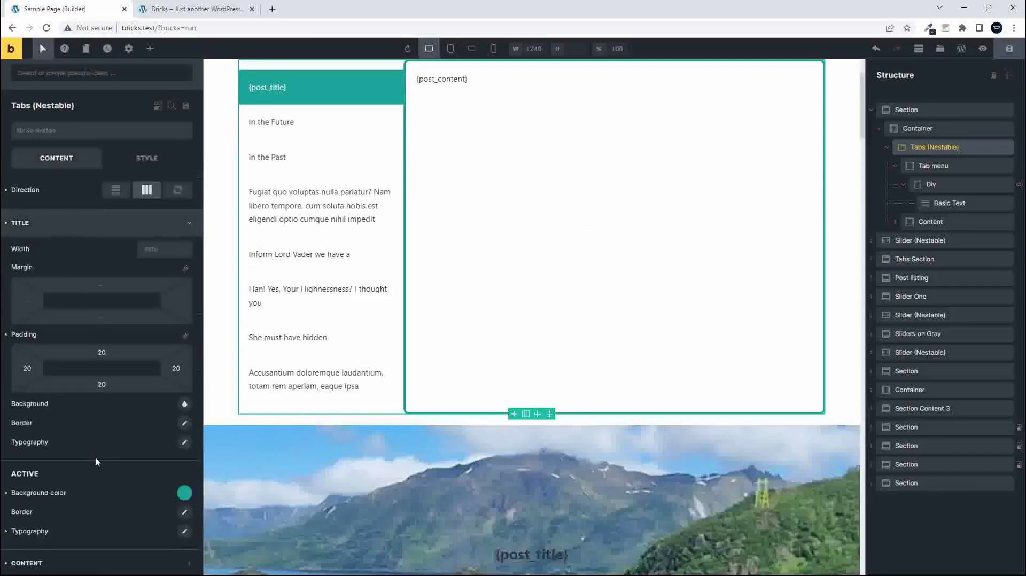
pyautogui.click(184, 424)
pyautogui.scroll(-1, 131, 447)
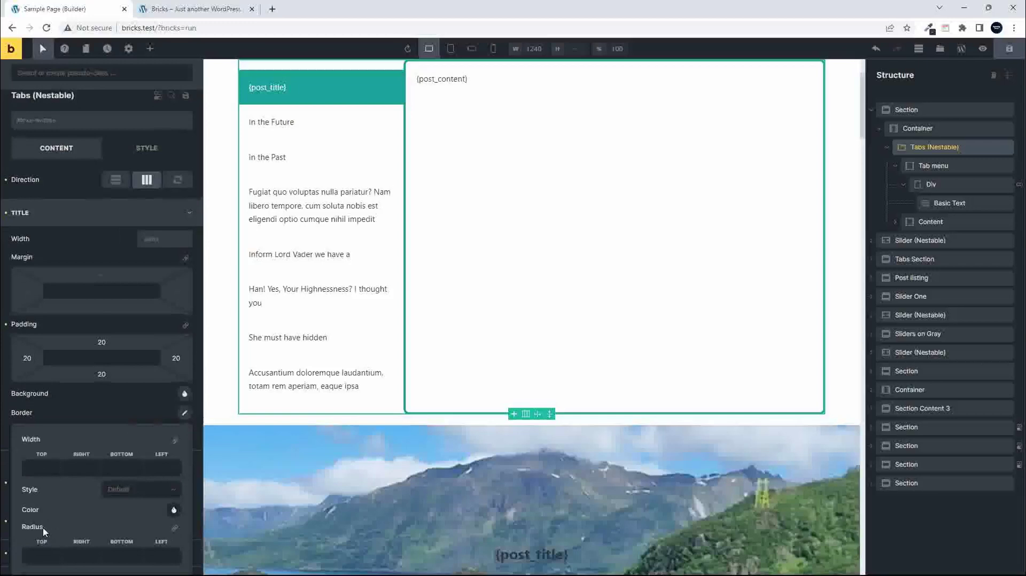
pyautogui.click(39, 556)
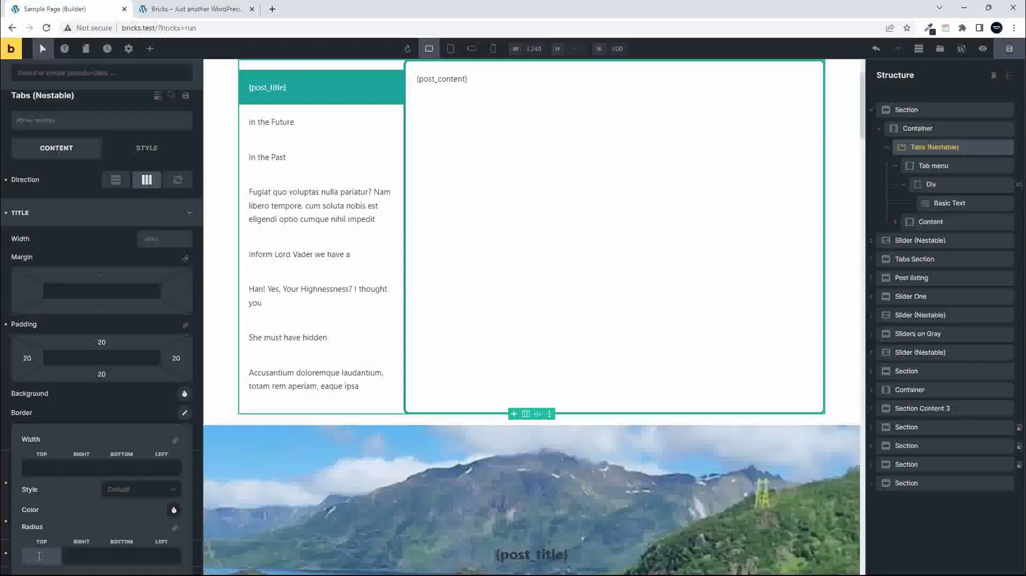
pyautogui.write('10')
pyautogui.click(173, 556)
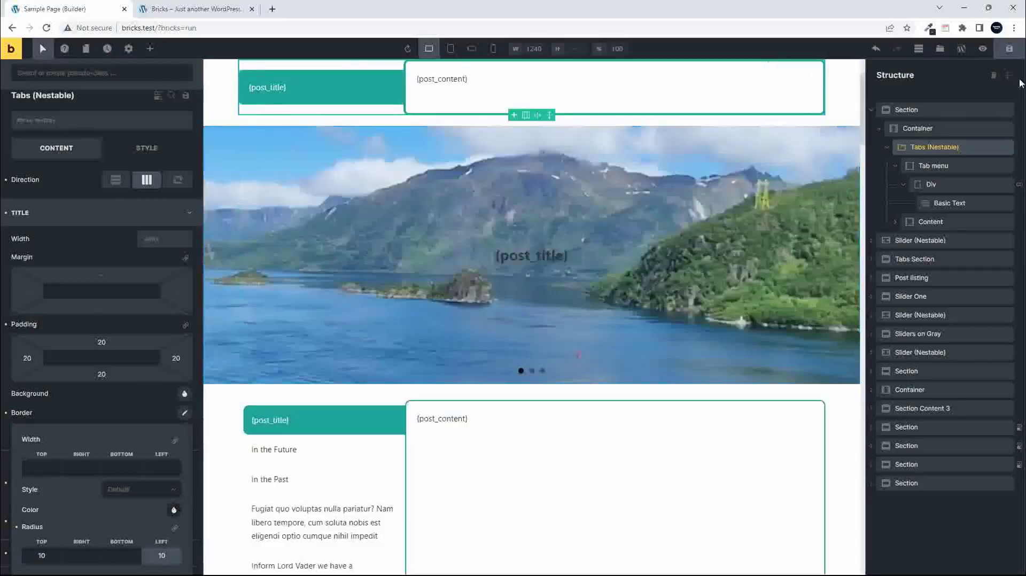
pyautogui.click(1009, 49)
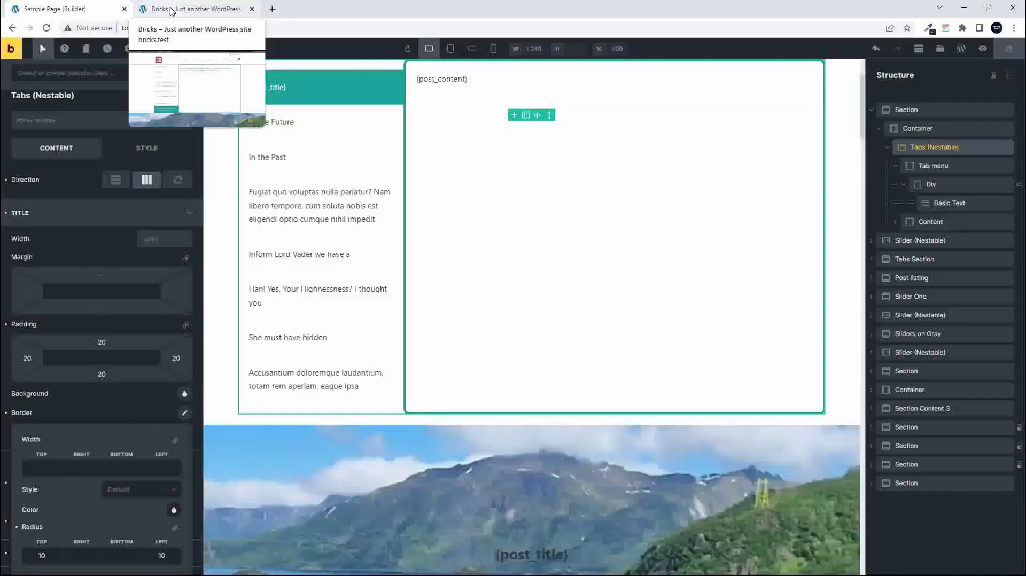
# Step: Switch to the live site page, reload it, and go through the vertical tabs to examine the rounded titles and spacing, ending on the first tab
pyautogui.click(171, 12)
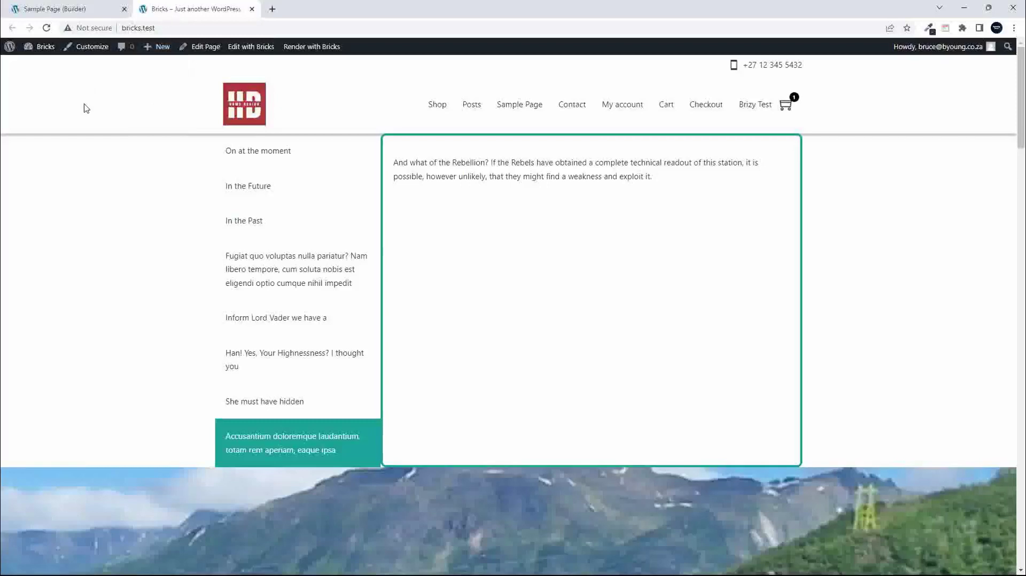
pyautogui.press('F5')
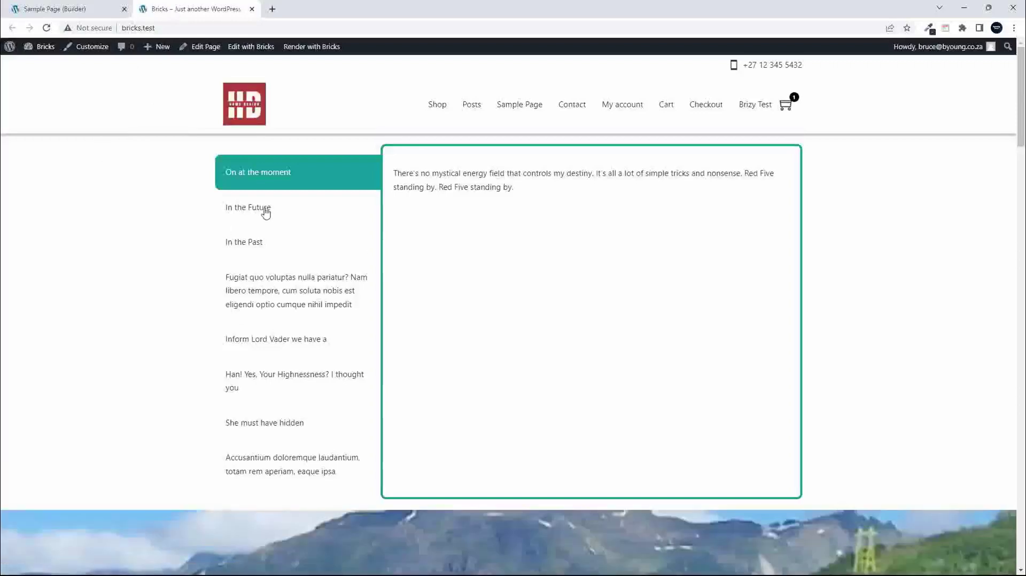
pyautogui.click(266, 213)
pyautogui.click(255, 247)
pyautogui.click(266, 296)
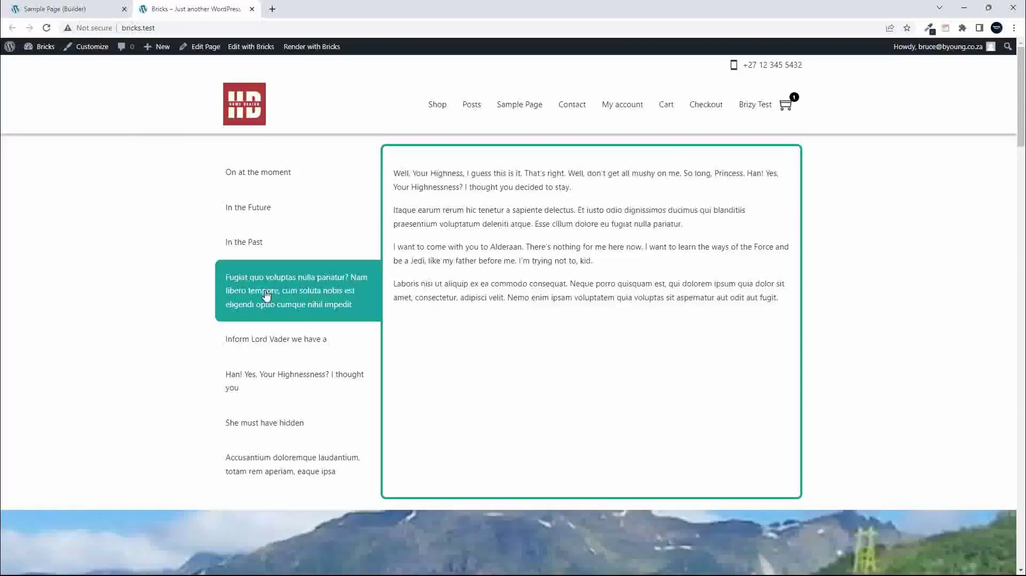
pyautogui.click(274, 342)
pyautogui.click(276, 377)
pyautogui.click(275, 426)
pyautogui.click(282, 465)
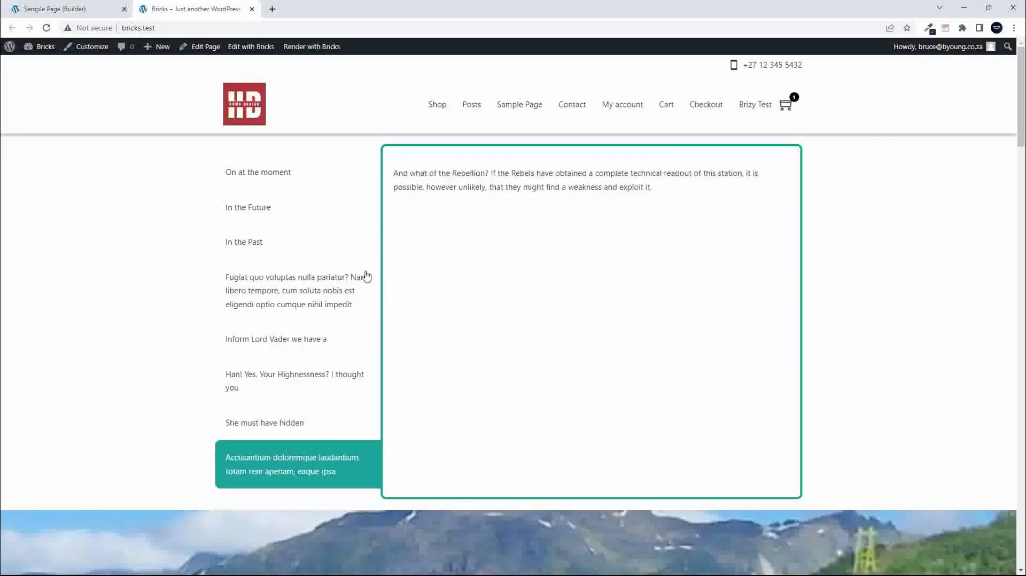
pyautogui.click(242, 174)
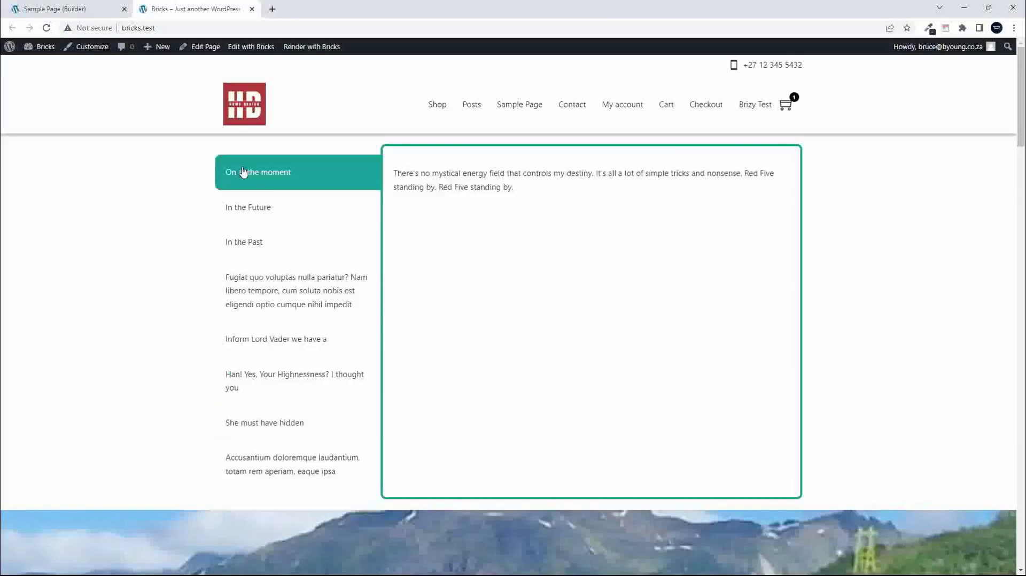
pyautogui.click(241, 218)
pyautogui.click(243, 241)
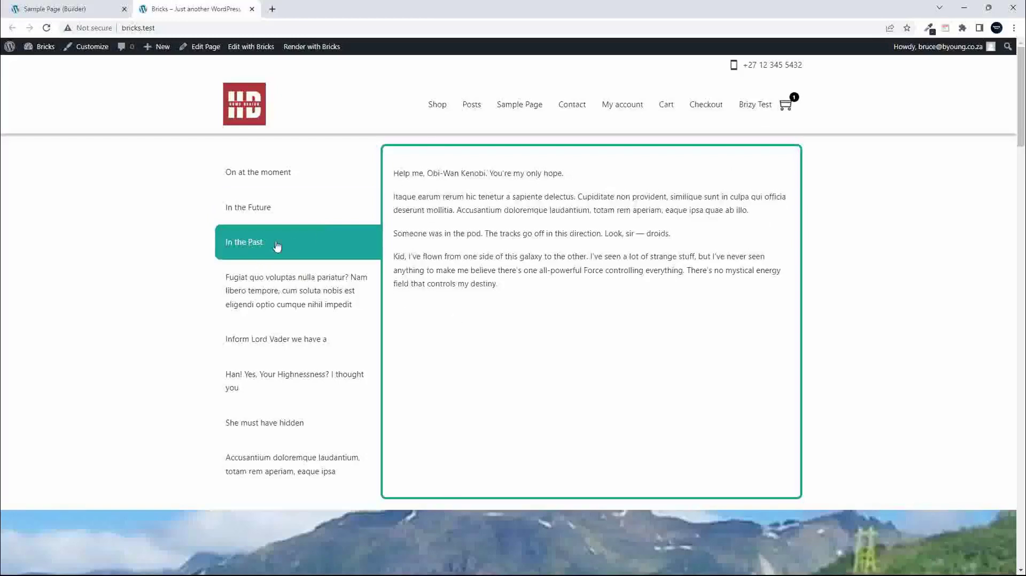
pyautogui.click(268, 174)
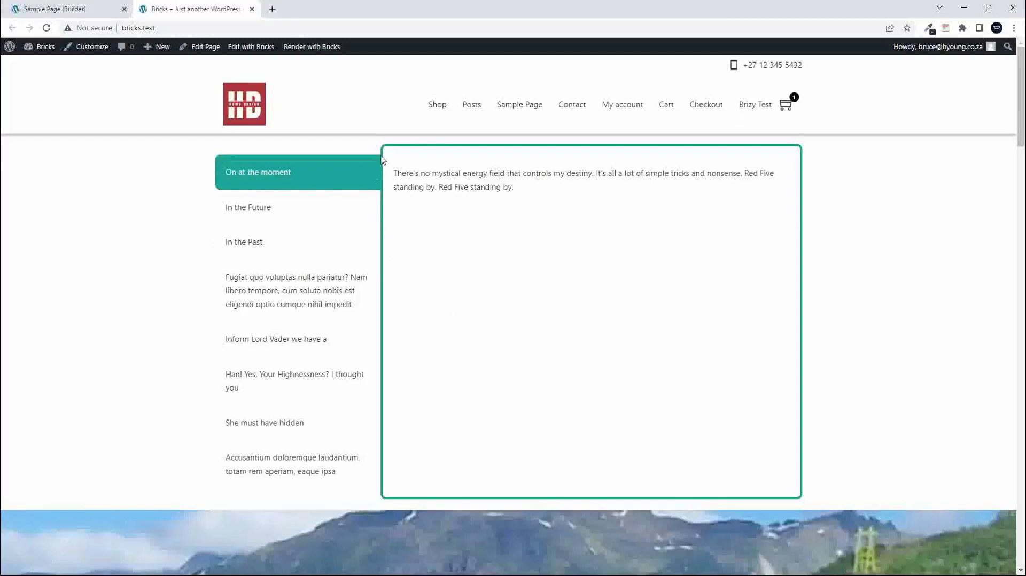
# Step: Return to the Bricks builder and set the Tab menu's left and right padding to 20
pyautogui.click(66, 13)
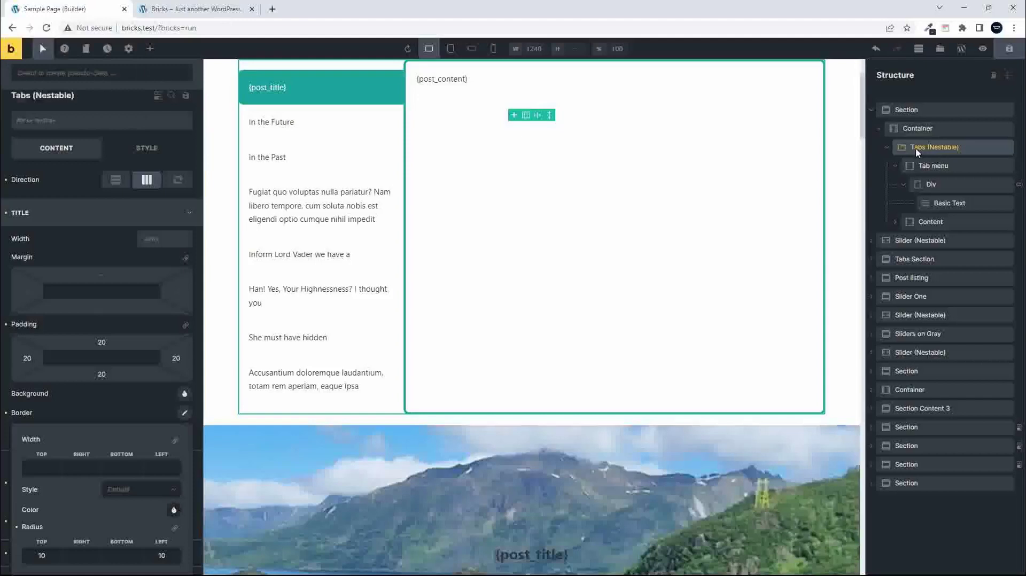
pyautogui.click(48, 221)
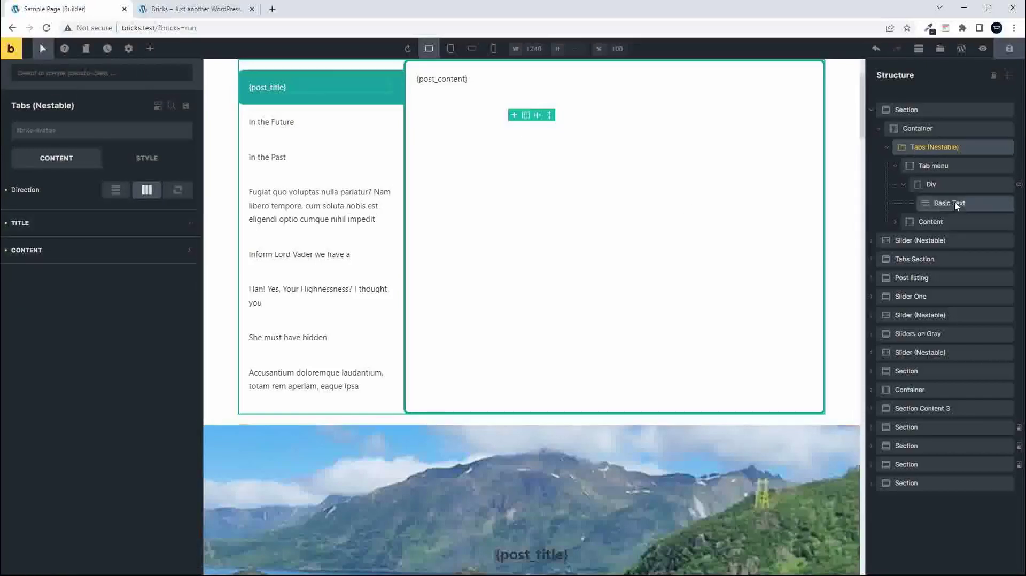
pyautogui.click(937, 168)
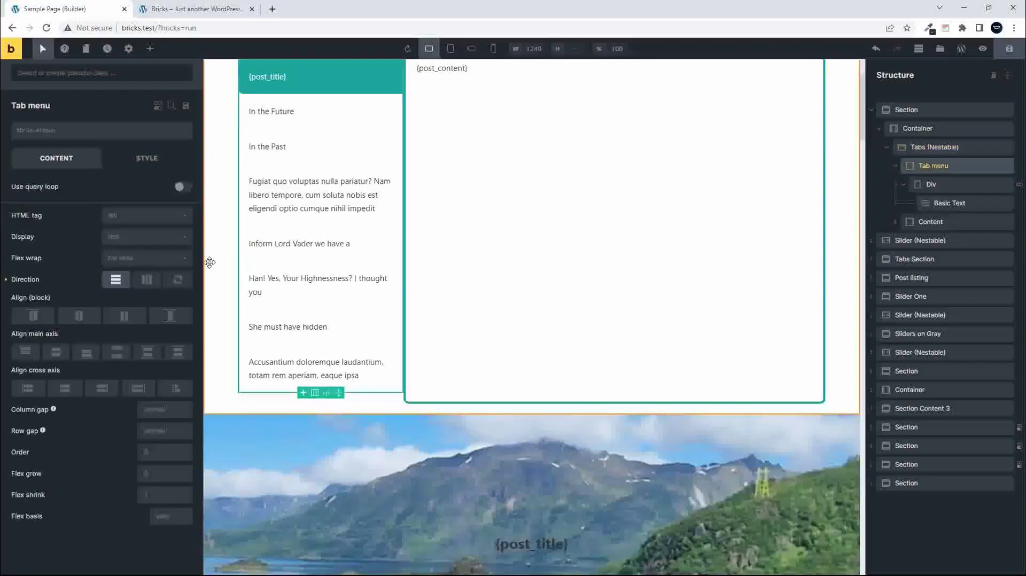
pyautogui.click(147, 160)
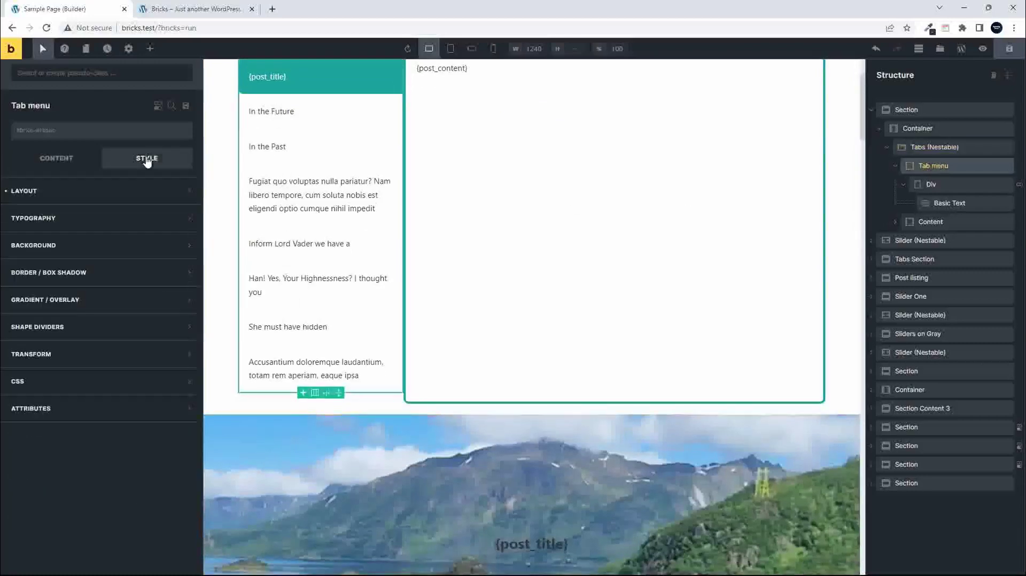
pyautogui.click(51, 200)
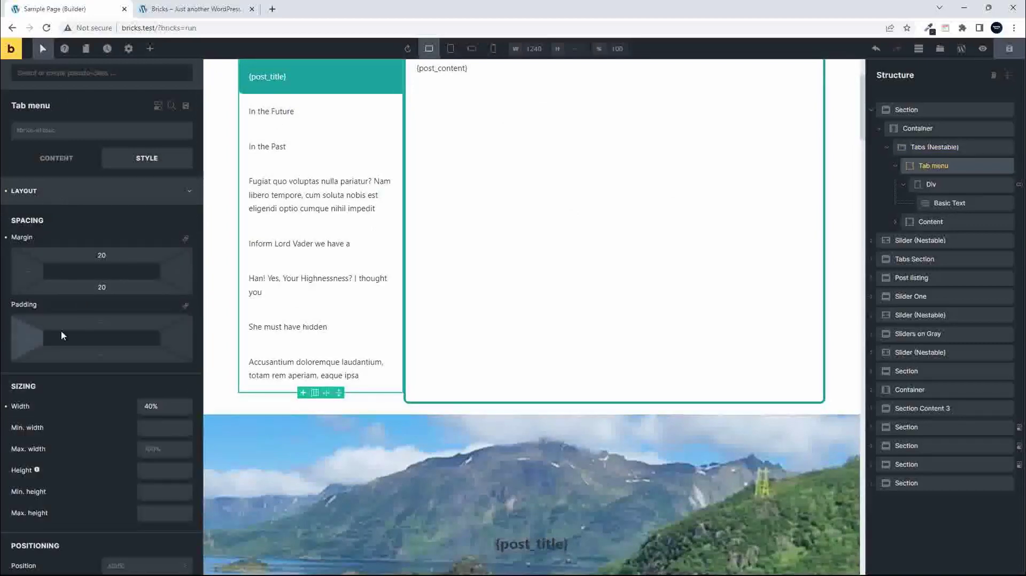
pyautogui.click(28, 338)
pyautogui.write('20')
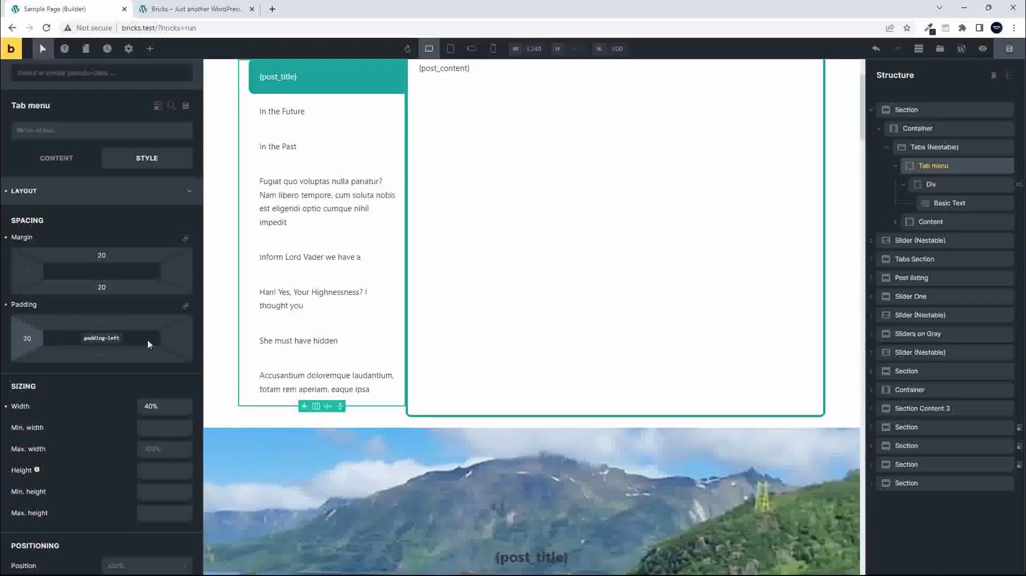
pyautogui.click(176, 340)
pyautogui.write('20')
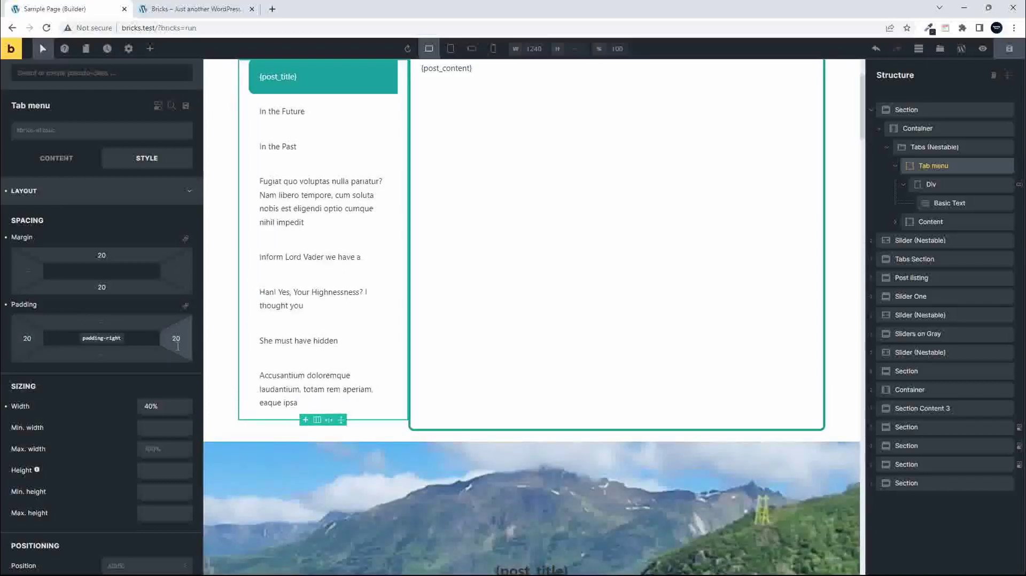
# Step: Select Tabs (Nestable), give its active title a border radius of 10 on all sides, and save the page
pyautogui.scroll(1, 312, 207)
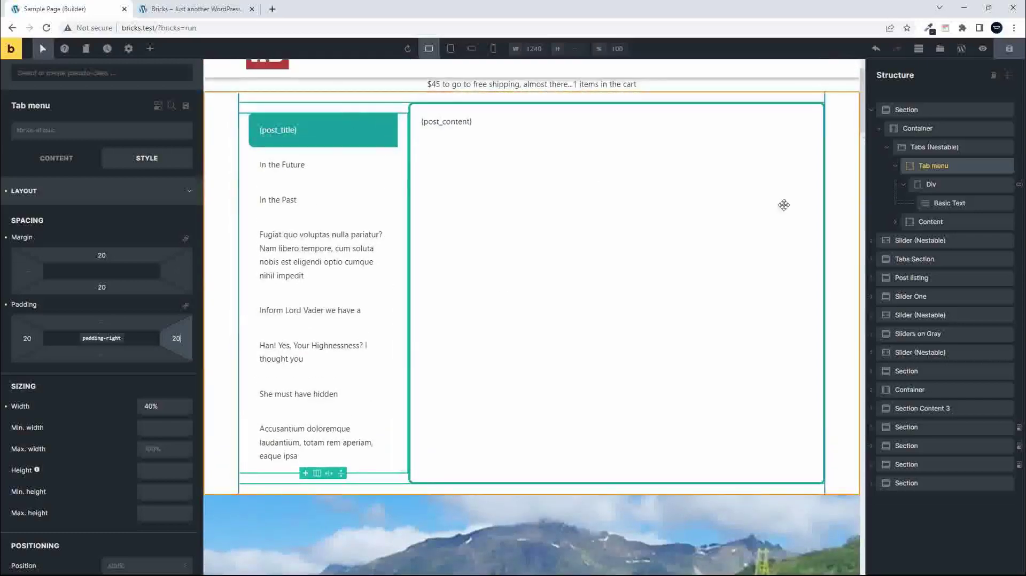
pyautogui.click(928, 149)
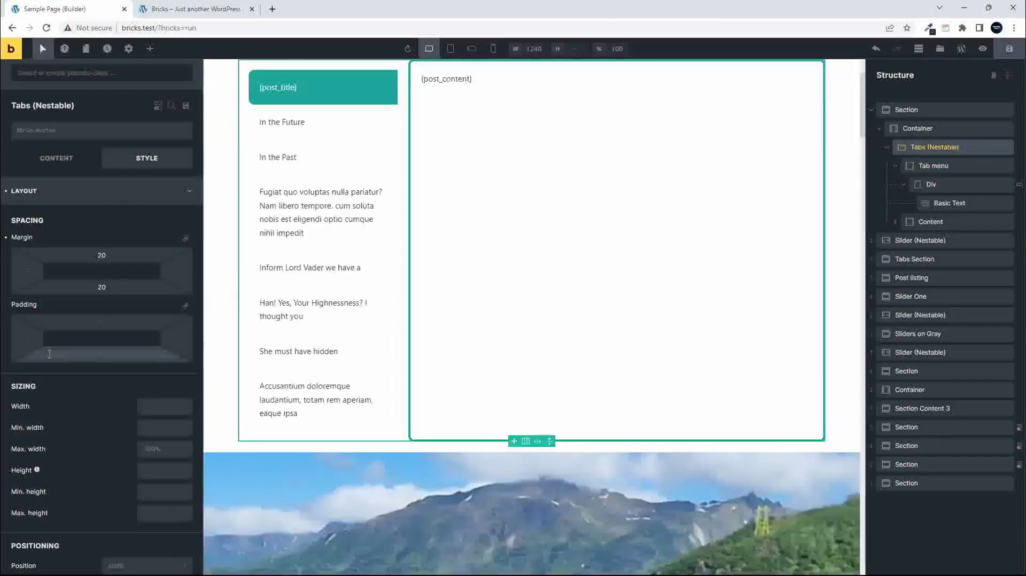
pyautogui.scroll(-1, 89, 412)
pyautogui.scroll(-4, 88, 417)
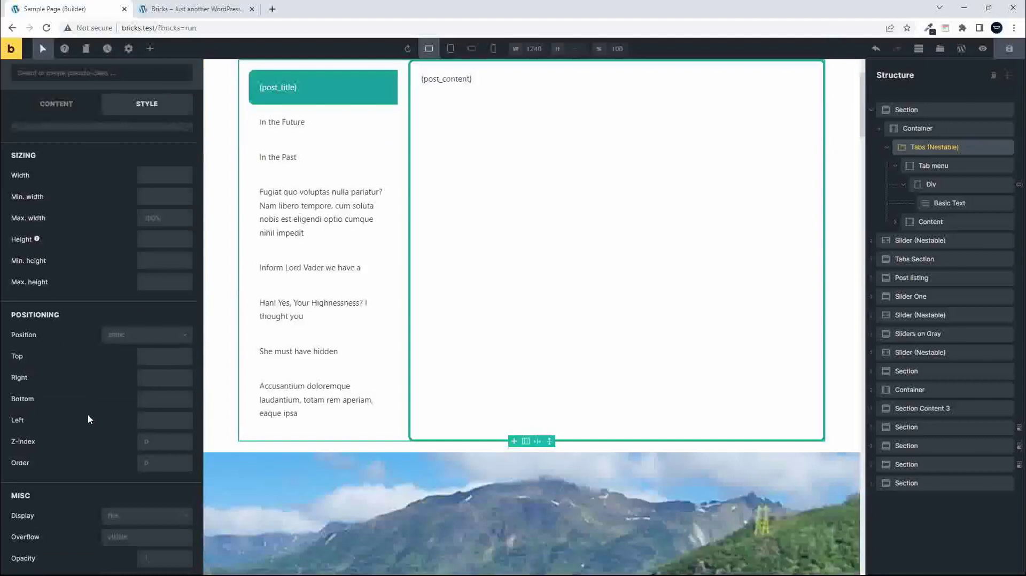
pyautogui.scroll(4, 94, 417)
pyautogui.click(51, 141)
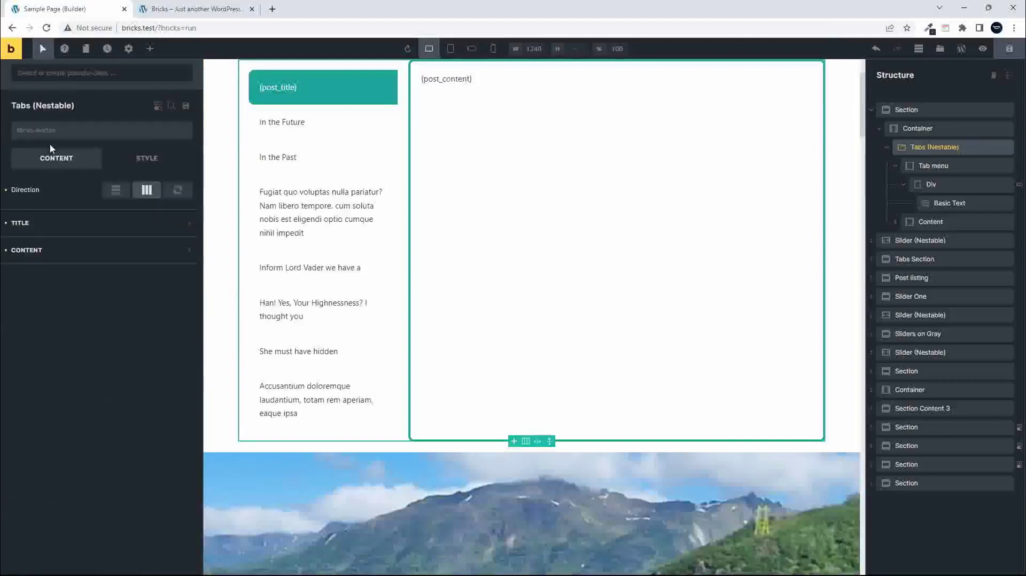
pyautogui.click(22, 224)
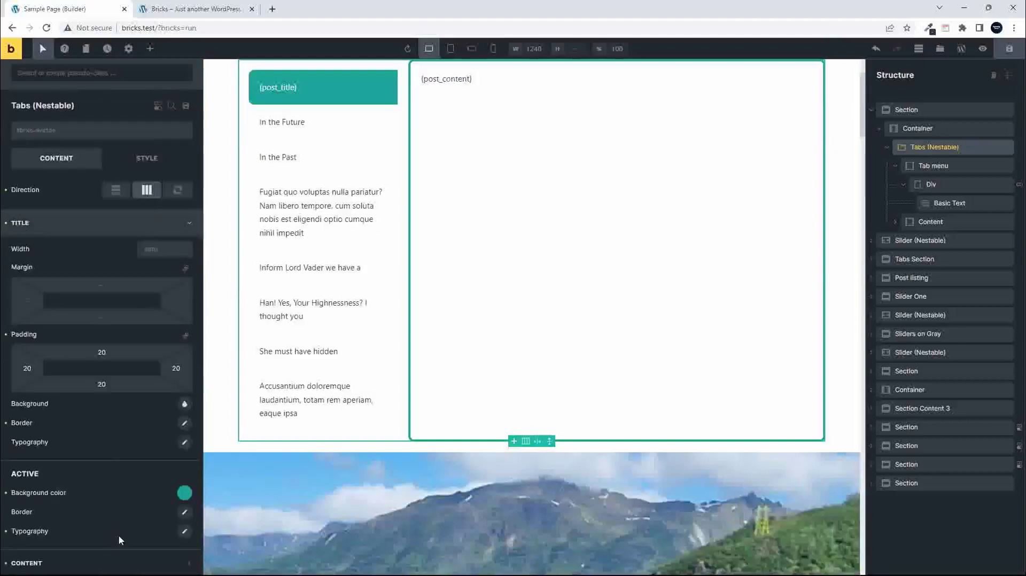
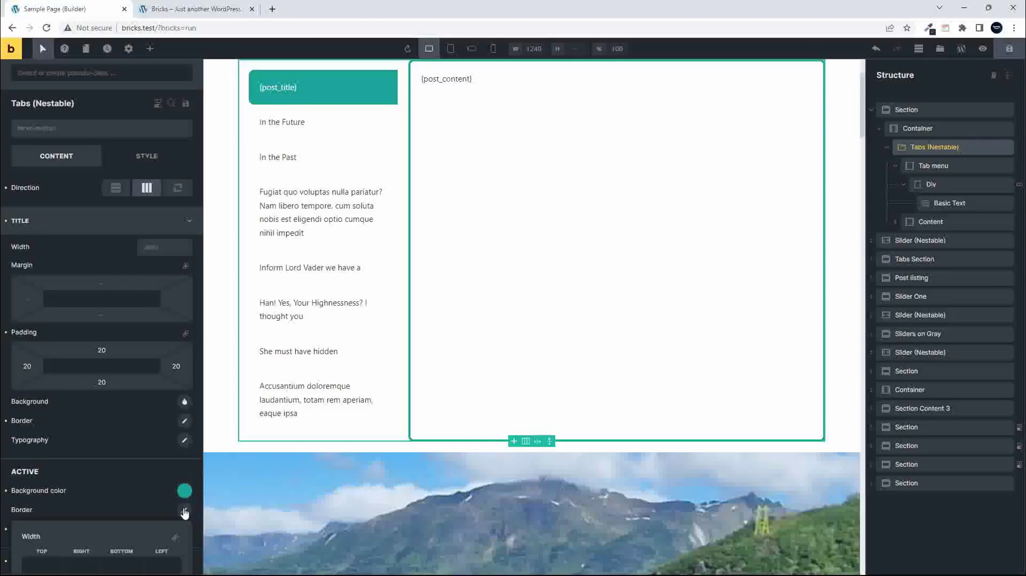
pyautogui.click(42, 556)
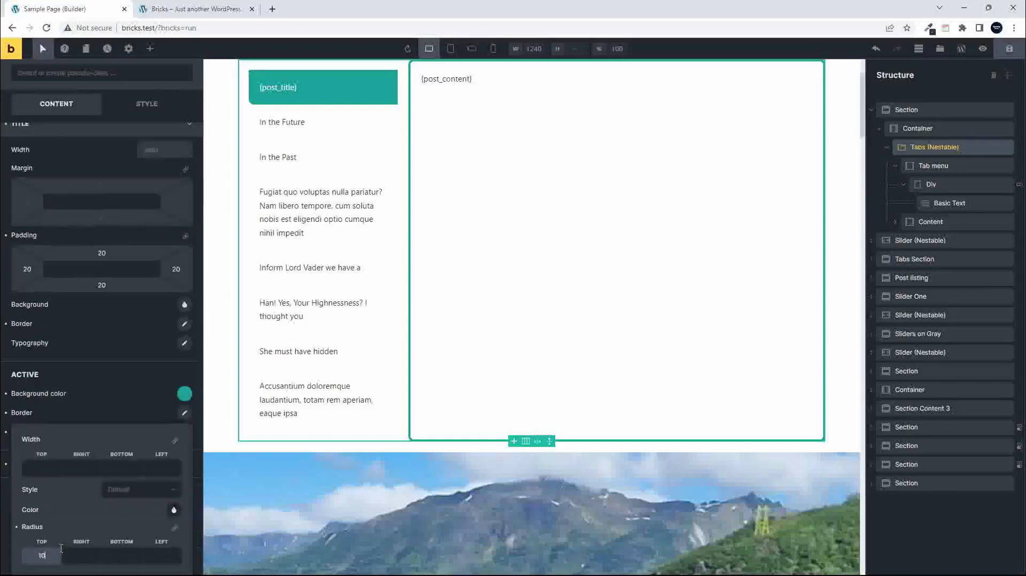
pyautogui.click(175, 529)
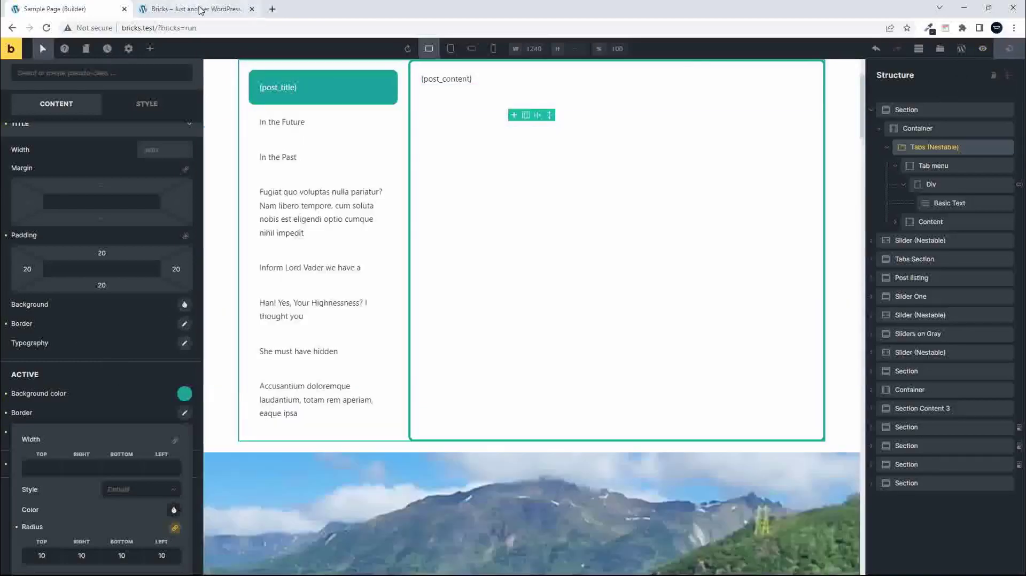
# Step: Switch to the live site page, reload it, and go through the vertical tabs to examine the active title's corners and spacing, ending on the first tab
pyautogui.click(192, 8)
pyautogui.click(47, 28)
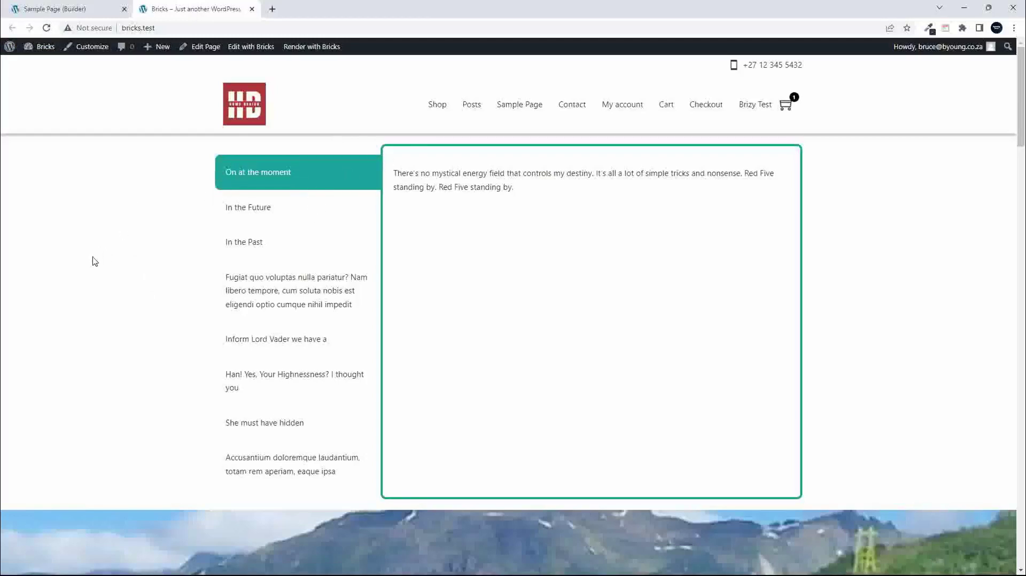
pyautogui.click(88, 5)
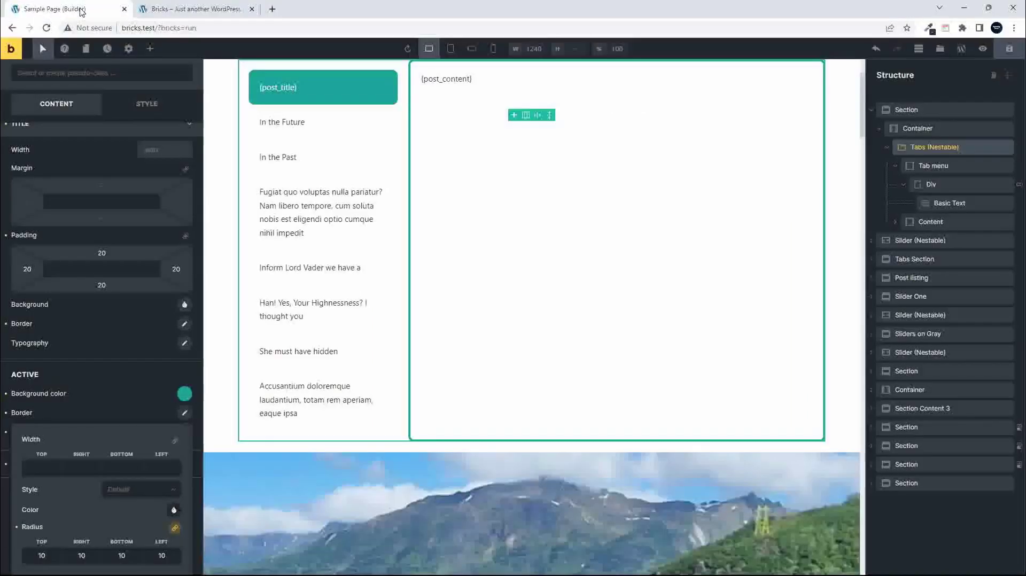
pyautogui.click(184, 9)
pyautogui.click(44, 29)
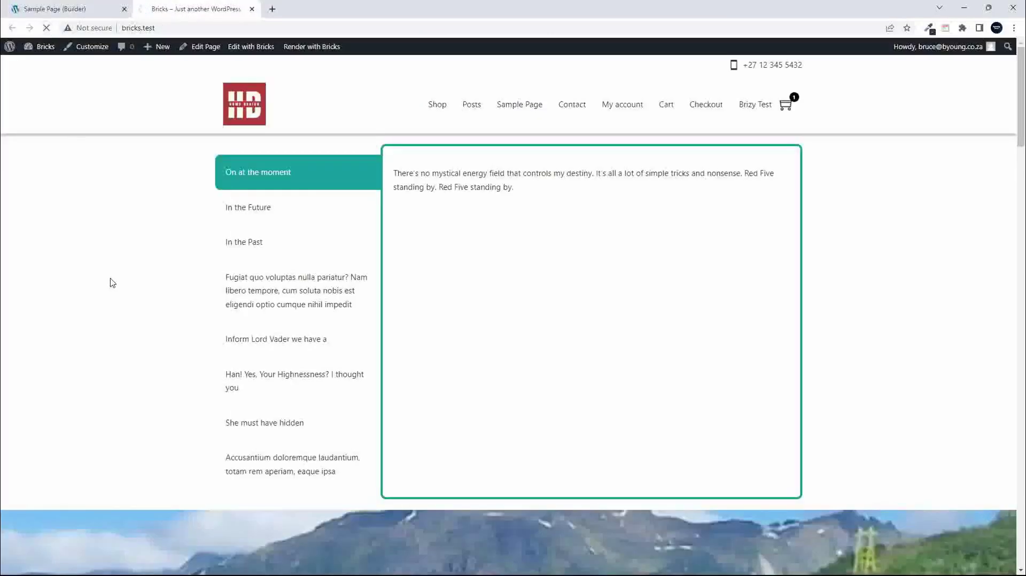
pyautogui.click(276, 210)
pyautogui.click(262, 249)
pyautogui.click(266, 284)
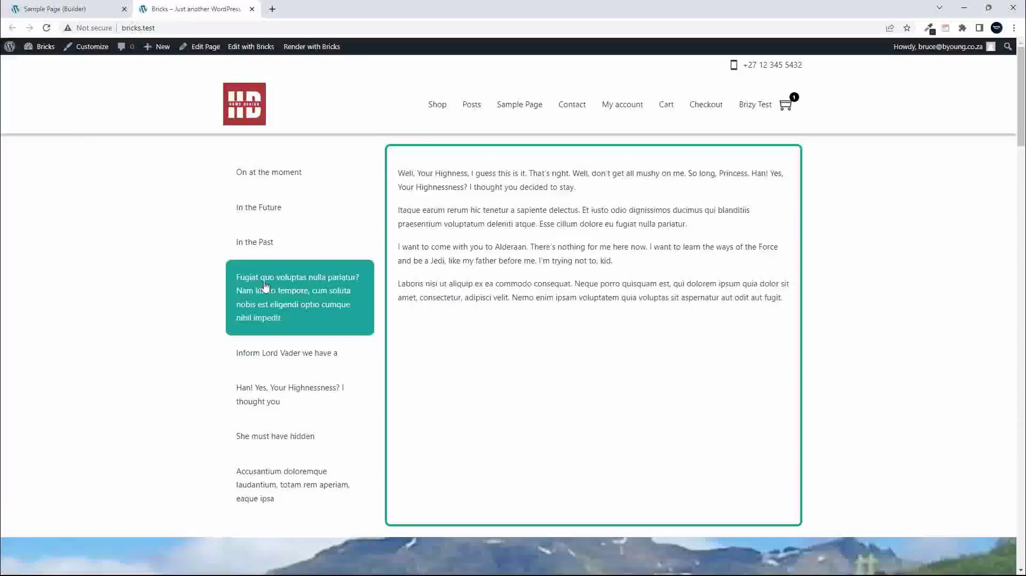
pyautogui.click(268, 353)
pyautogui.click(271, 398)
pyautogui.click(268, 436)
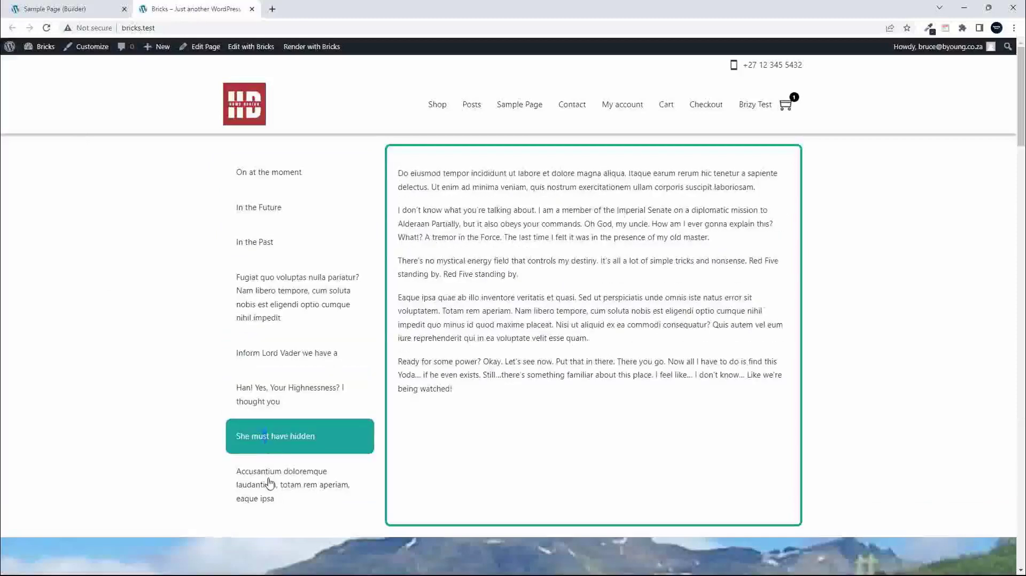
pyautogui.click(270, 481)
pyautogui.click(268, 176)
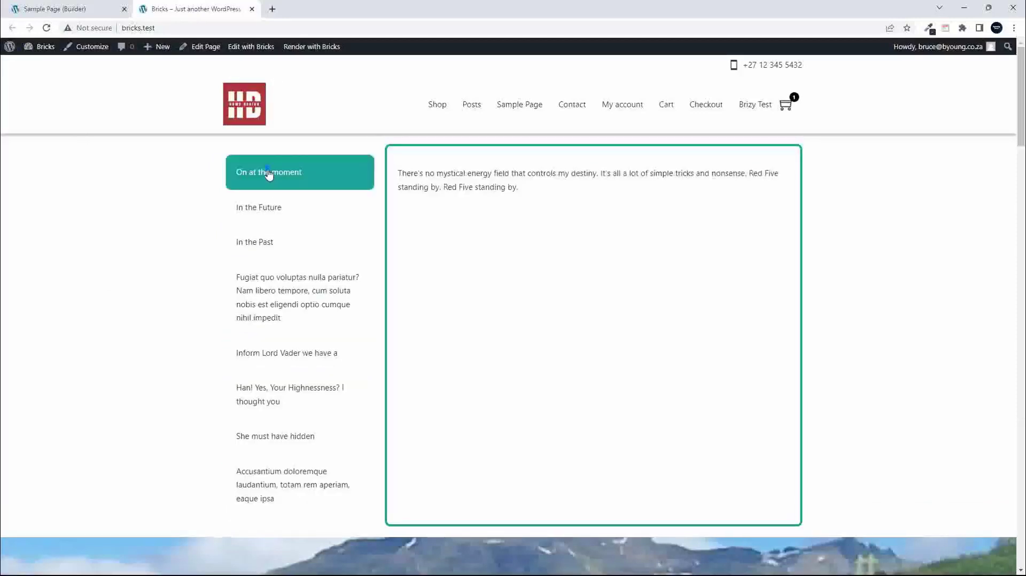
pyautogui.moveTo(271, 174); pyautogui.dragTo(274, 173)
# Step: Return to the Bricks builder and set the Tabs (Nestable) title background color to #ddd
pyautogui.click(71, 9)
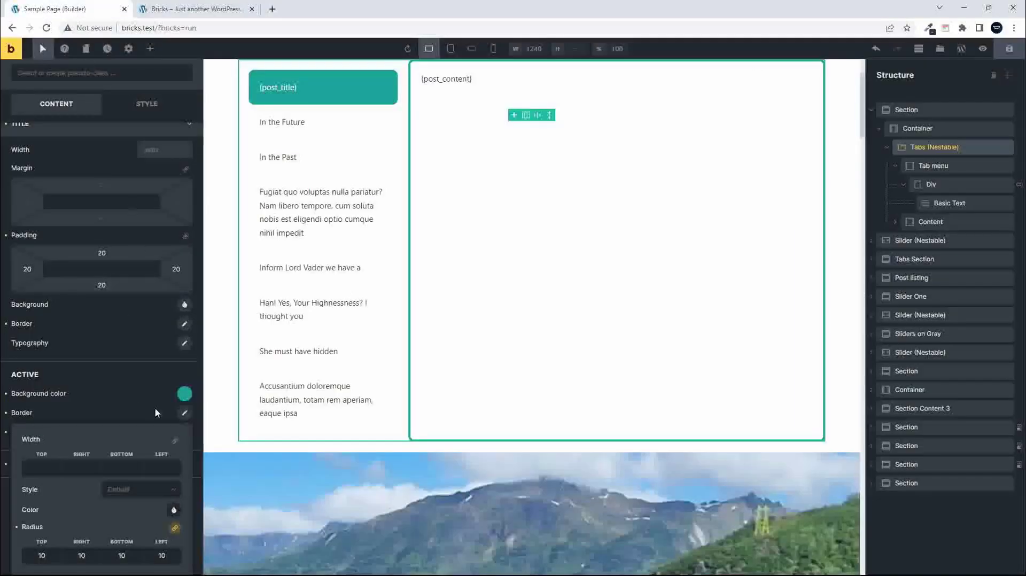
pyautogui.click(185, 413)
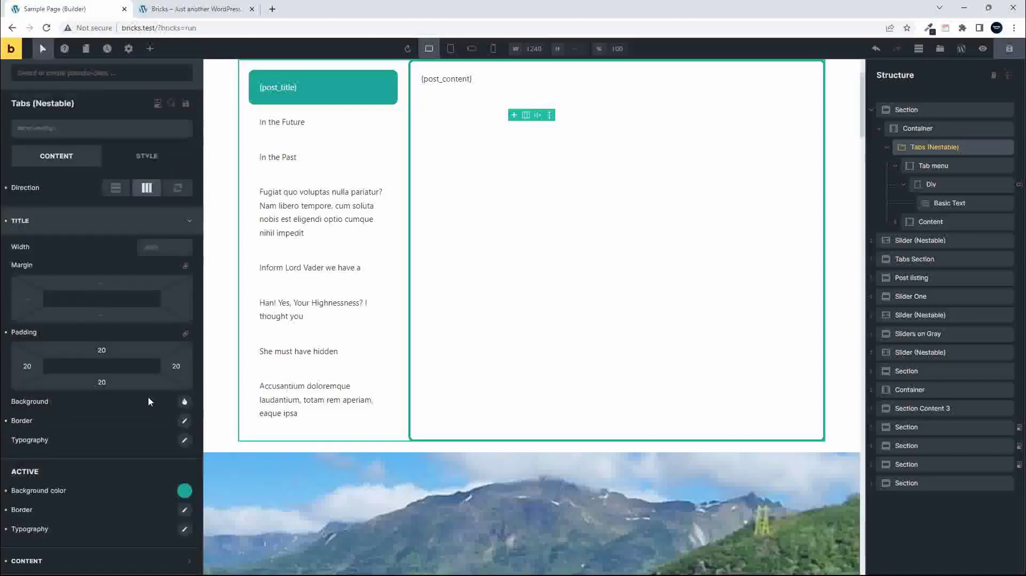
pyautogui.click(185, 402)
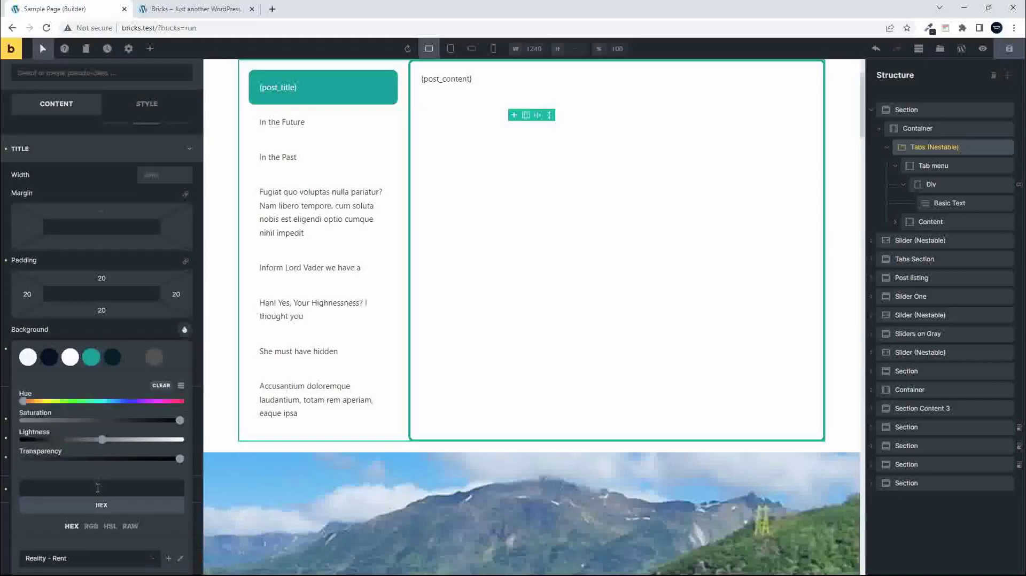
pyautogui.write('#ddd')
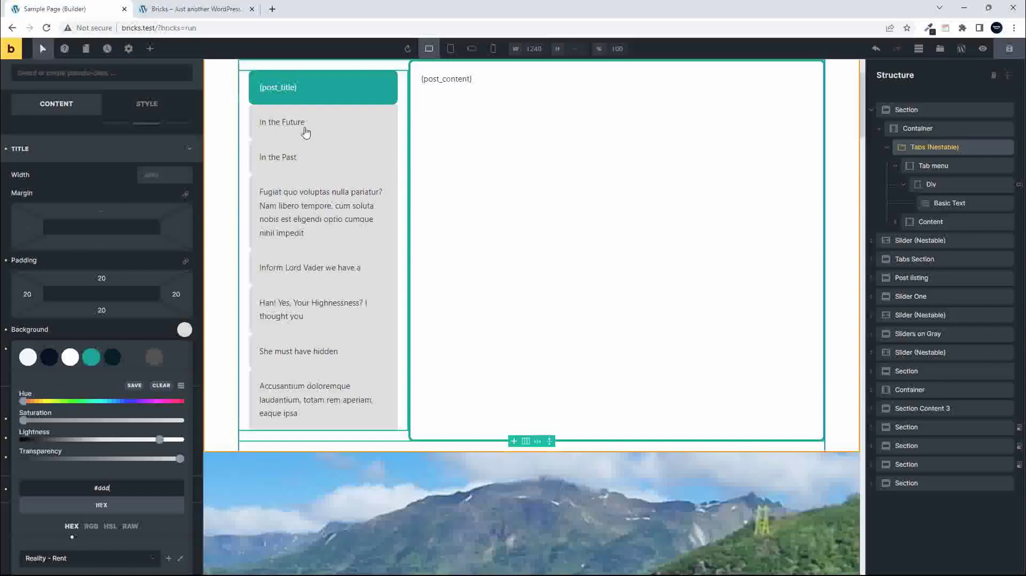
pyautogui.scroll(1, 59, 360)
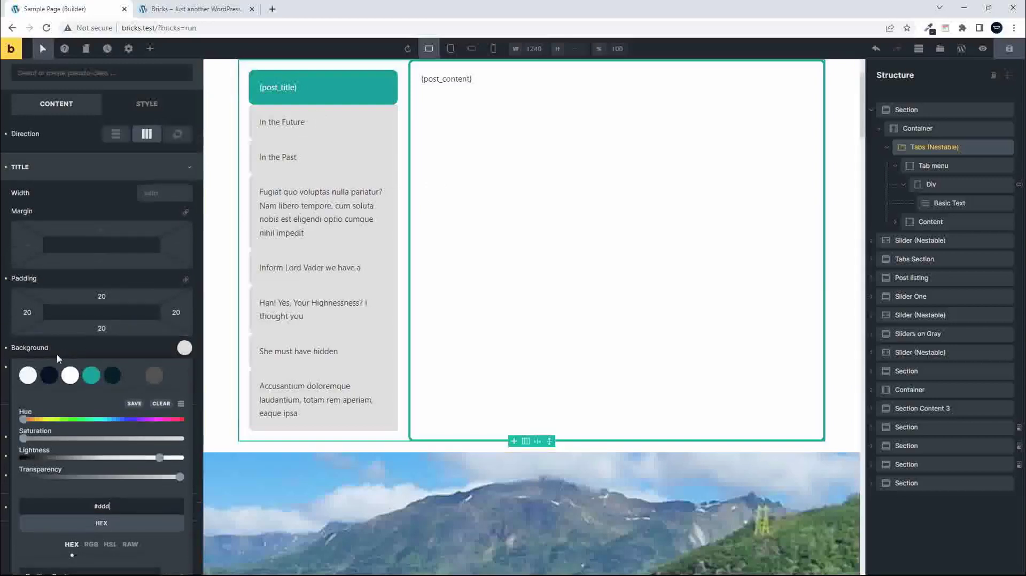
pyautogui.click(115, 349)
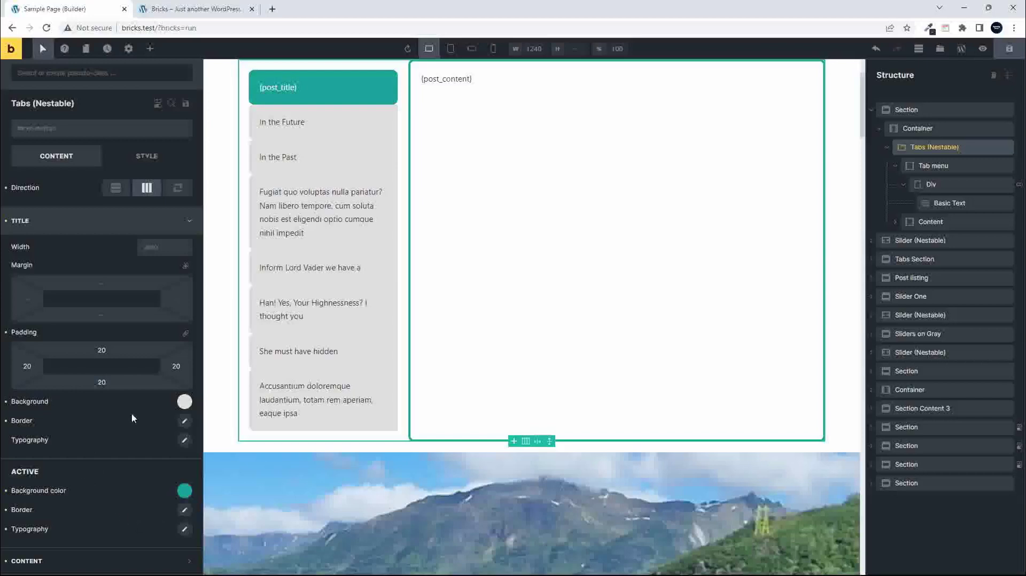
# Step: Clear the top and left border radius values of the Tabs (Nestable) titles
pyautogui.click(184, 421)
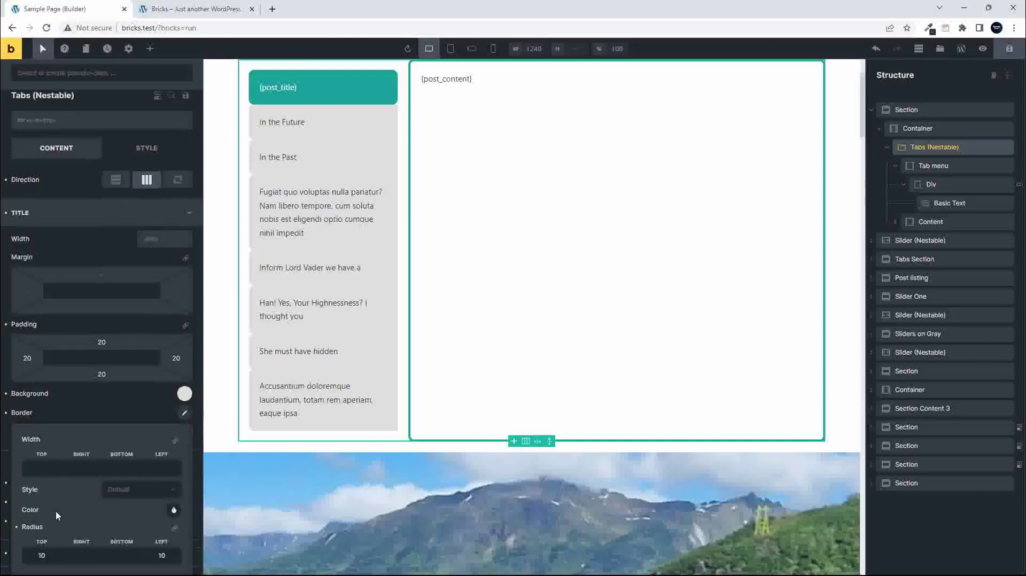
pyautogui.click(50, 556)
pyautogui.press('BackSpace')
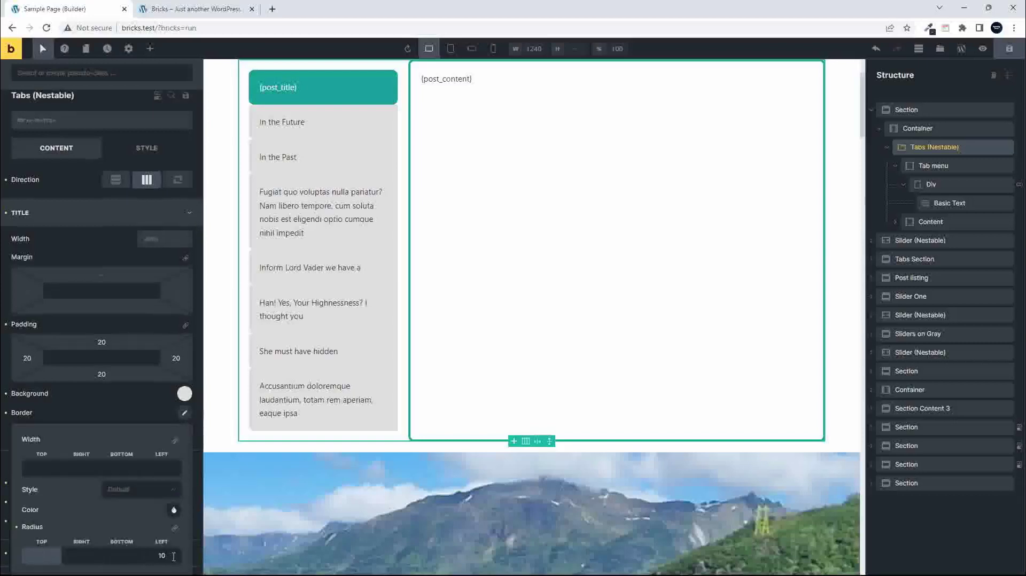
pyautogui.click(172, 556)
pyautogui.click(107, 417)
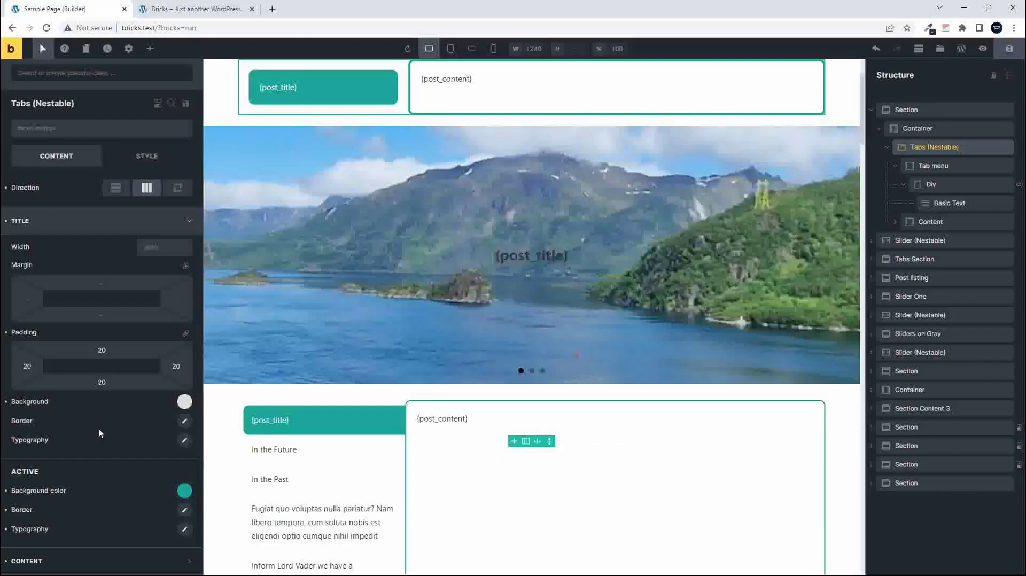
# Step: Set the top and bottom margins of the Tabs (Nestable) titles to 5
pyautogui.click(109, 283)
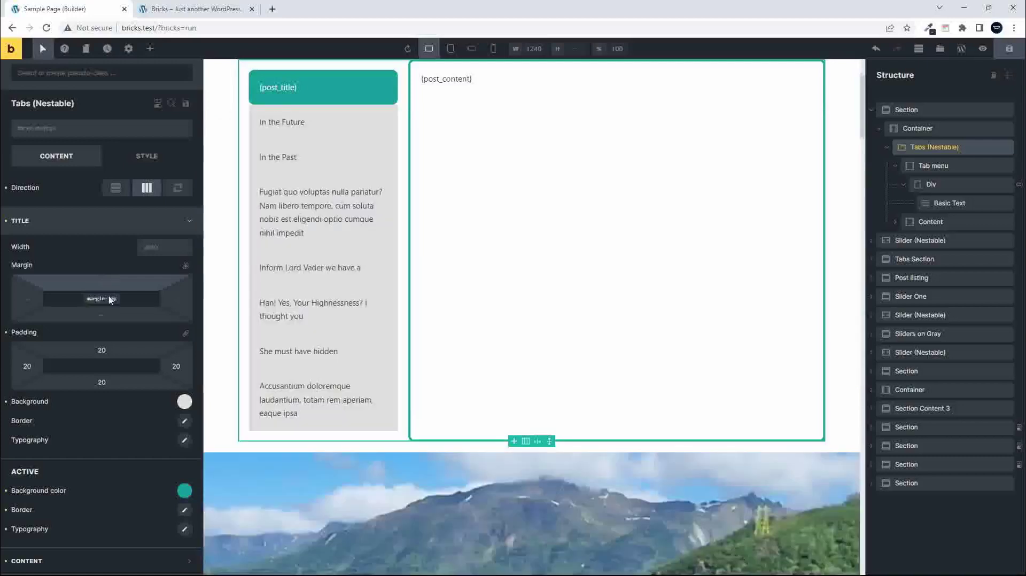
pyautogui.write('5')
pyautogui.click(122, 316)
pyautogui.write('5')
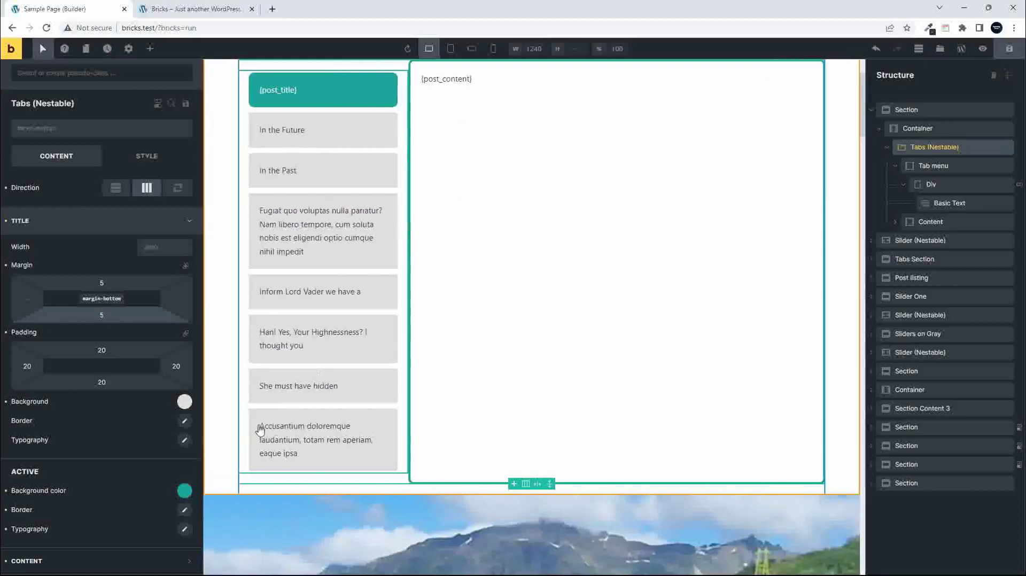
# Step: Give the Tabs (Nestable) titles a linked border radius of 10 on all sides
pyautogui.click(185, 421)
pyautogui.click(36, 557)
pyautogui.write('10')
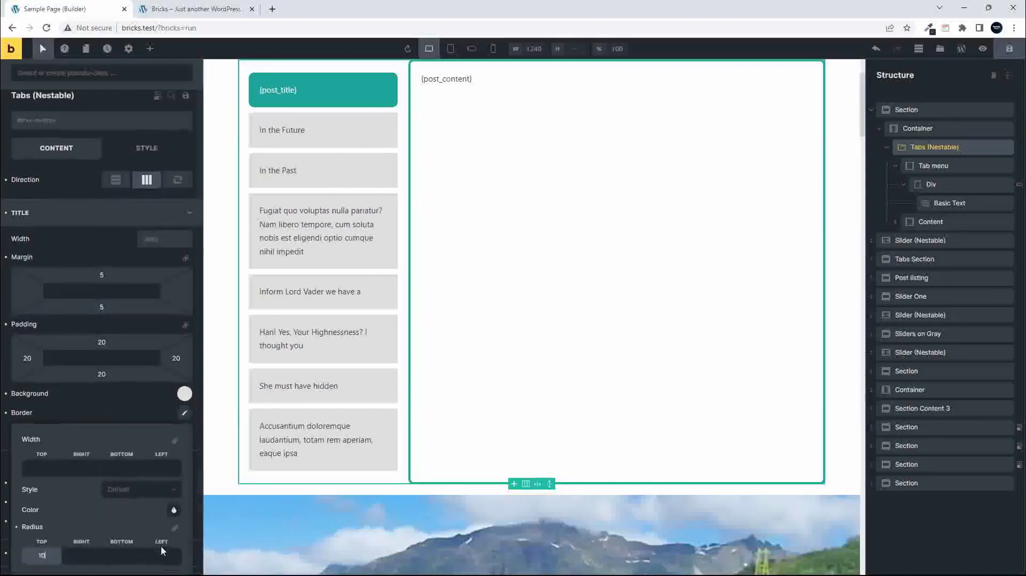
pyautogui.click(175, 529)
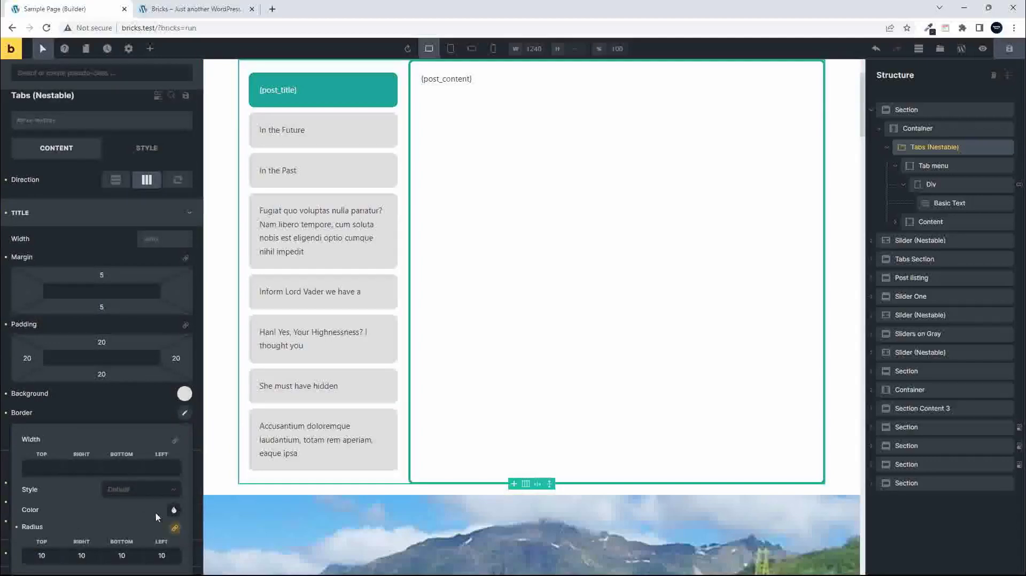
pyautogui.click(82, 413)
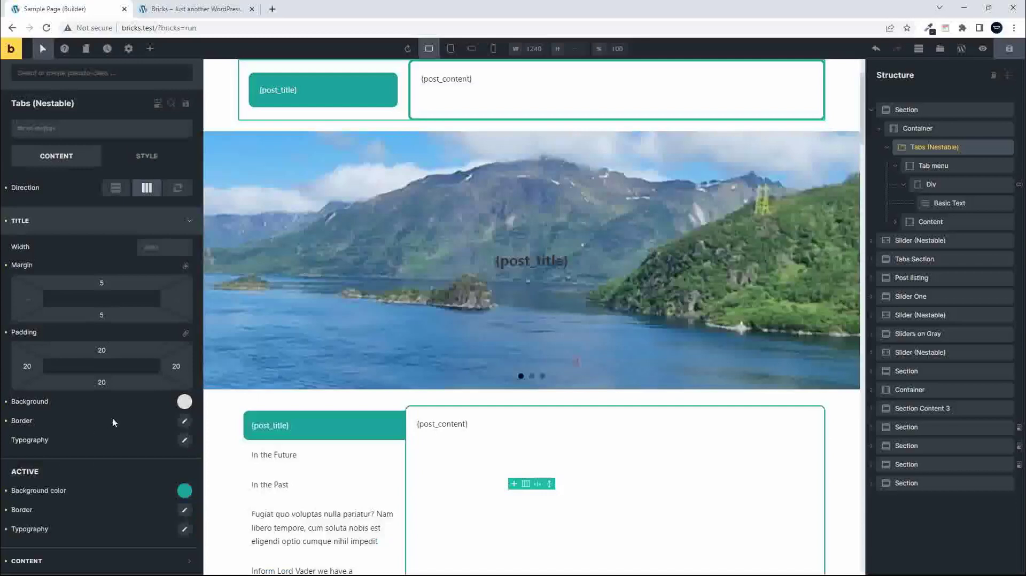
# Step: Clear all four border radius values from the active title settings of Tabs (Nestable)
pyautogui.click(185, 512)
pyautogui.scroll(-2, 145, 520)
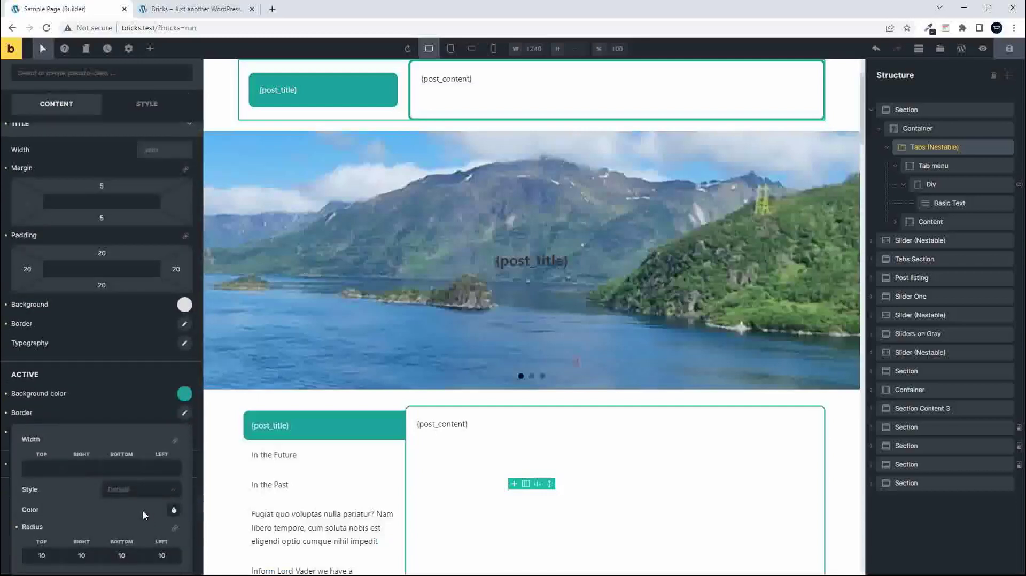
pyautogui.click(53, 556)
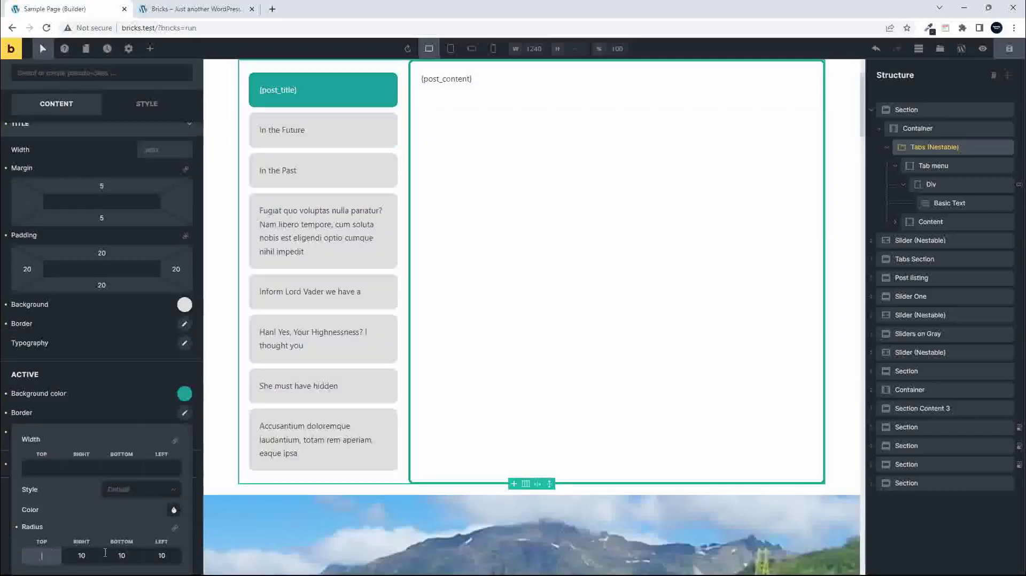
pyautogui.click(174, 529)
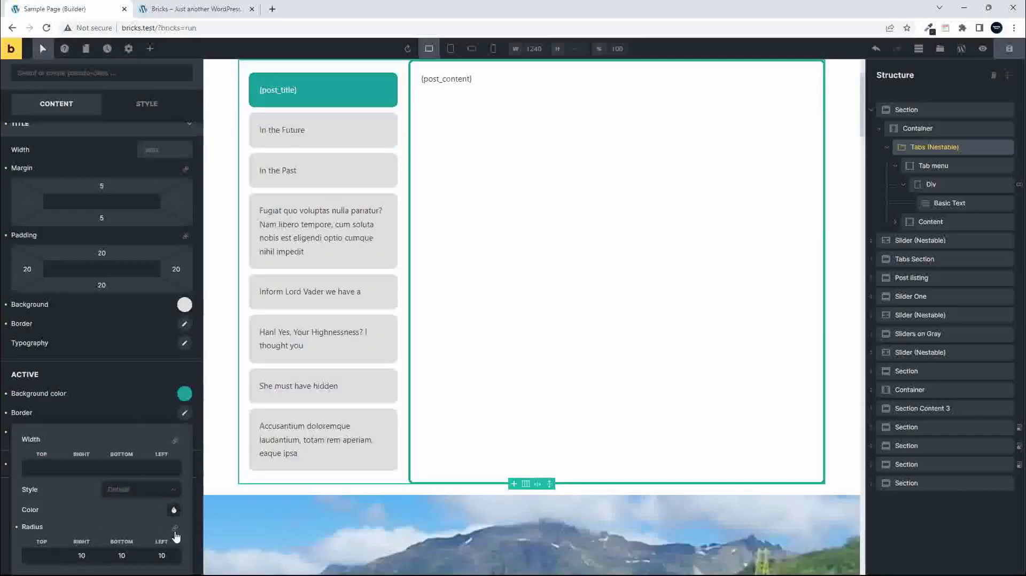
pyautogui.click(84, 556)
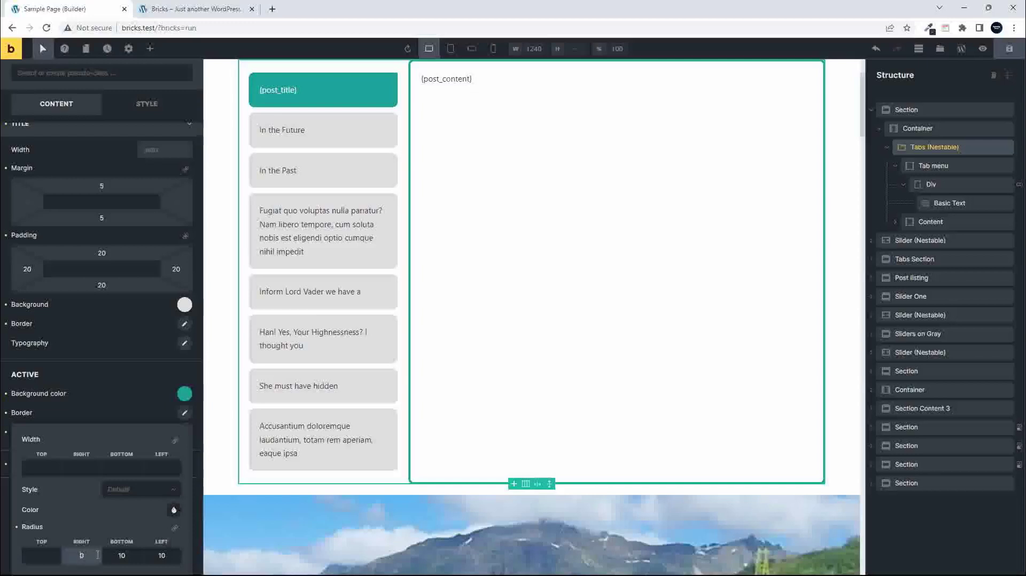
pyautogui.click(122, 555)
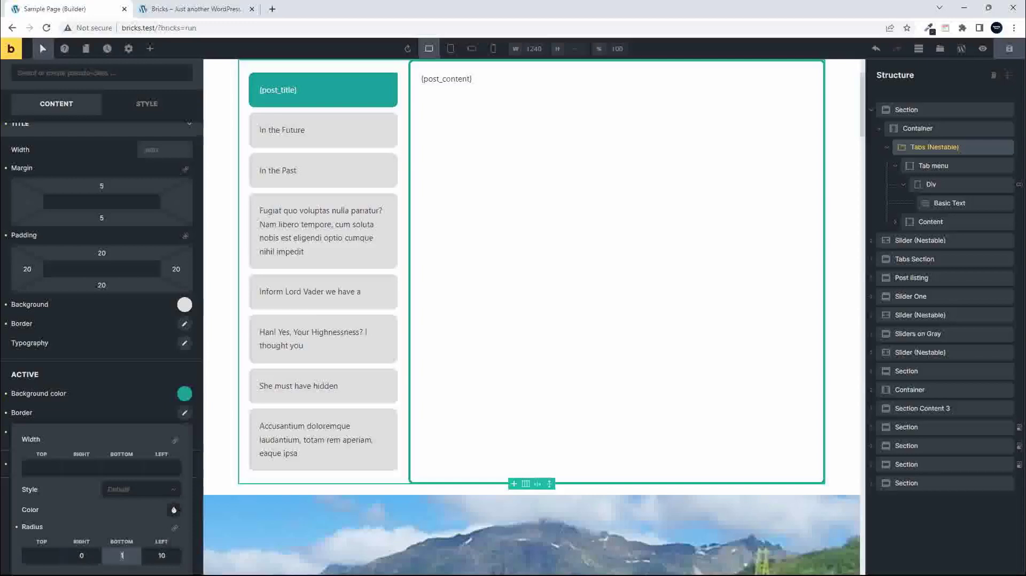
pyautogui.click(165, 557)
pyautogui.press('BackSpace')
pyautogui.press('BackSpace')
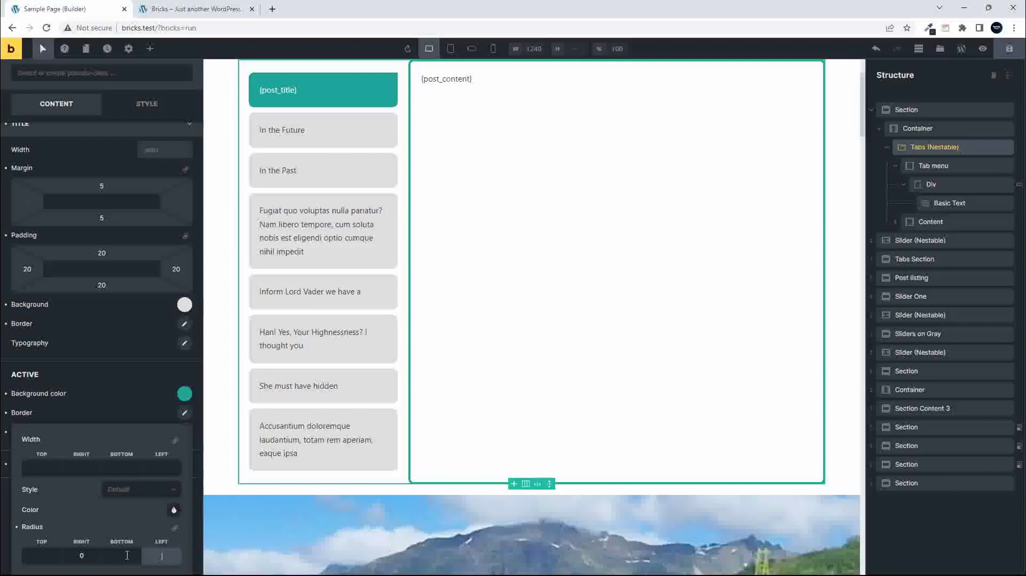
pyautogui.click(82, 557)
pyautogui.press('BackSpace')
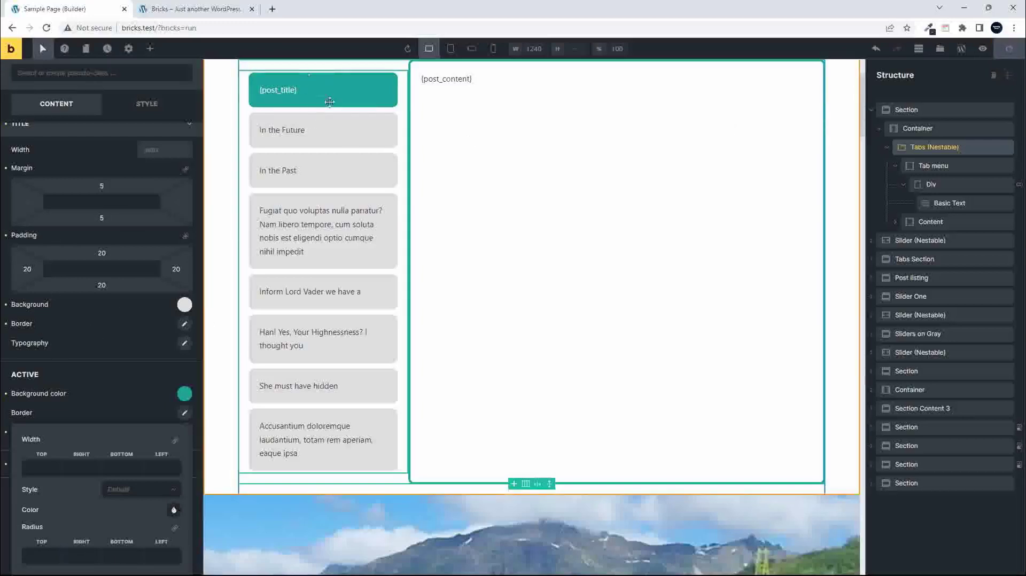
# Step: Reload the live site page with the tabs section and return to the page builder
pyautogui.click(183, 9)
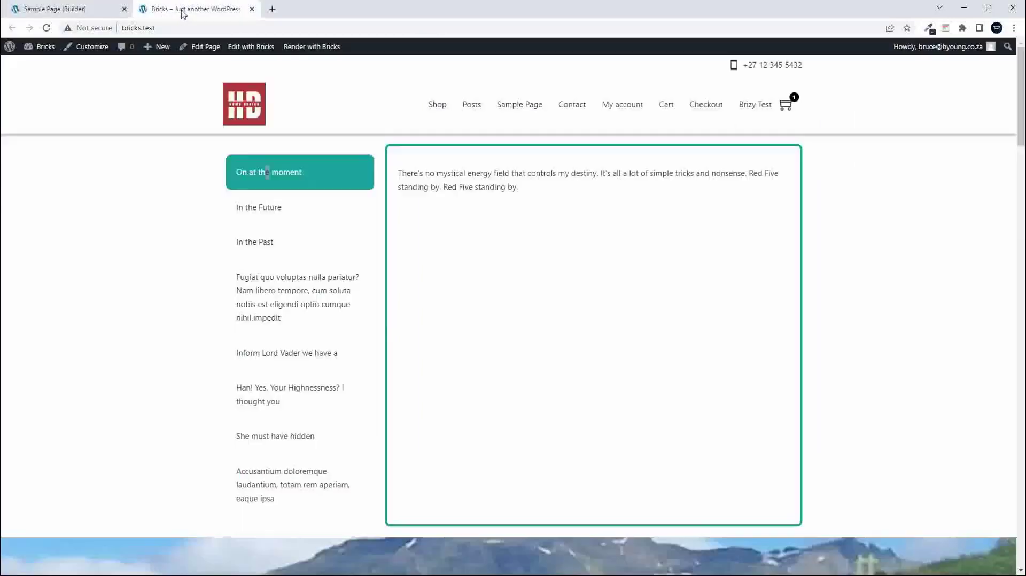
pyautogui.click(47, 28)
pyautogui.click(62, 9)
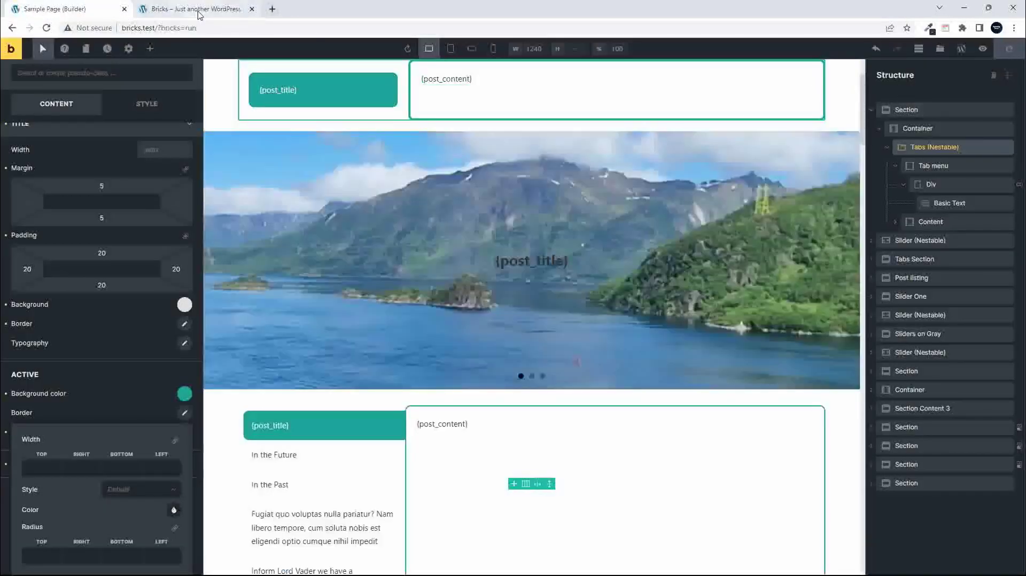
# Step: Open the live page and switch through the vertical tabs in order from "In the Future" down to the last title
pyautogui.moveTo(199, 14)
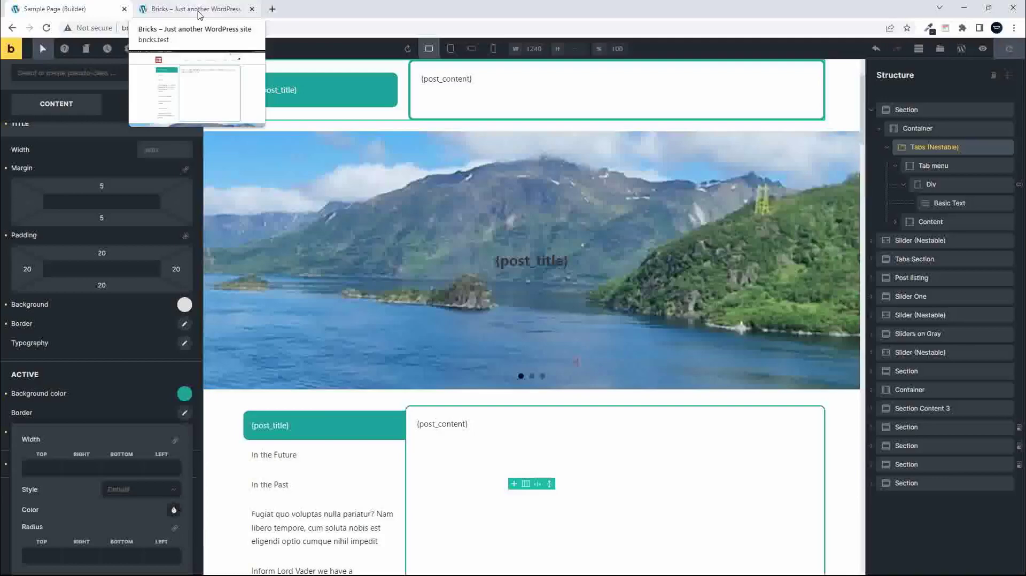
pyautogui.click(199, 15)
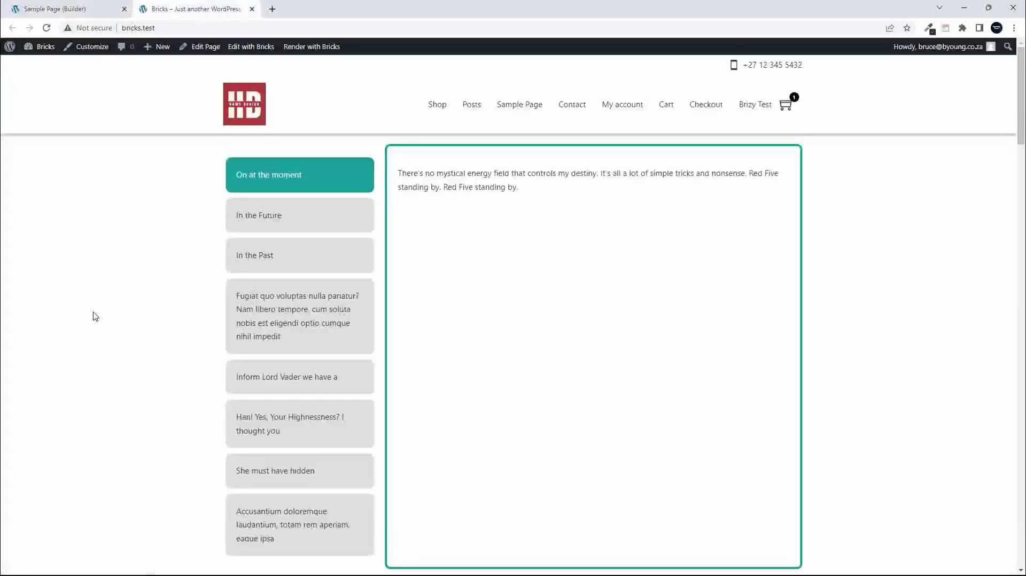
pyautogui.scroll(-1, 91, 317)
pyautogui.click(328, 176)
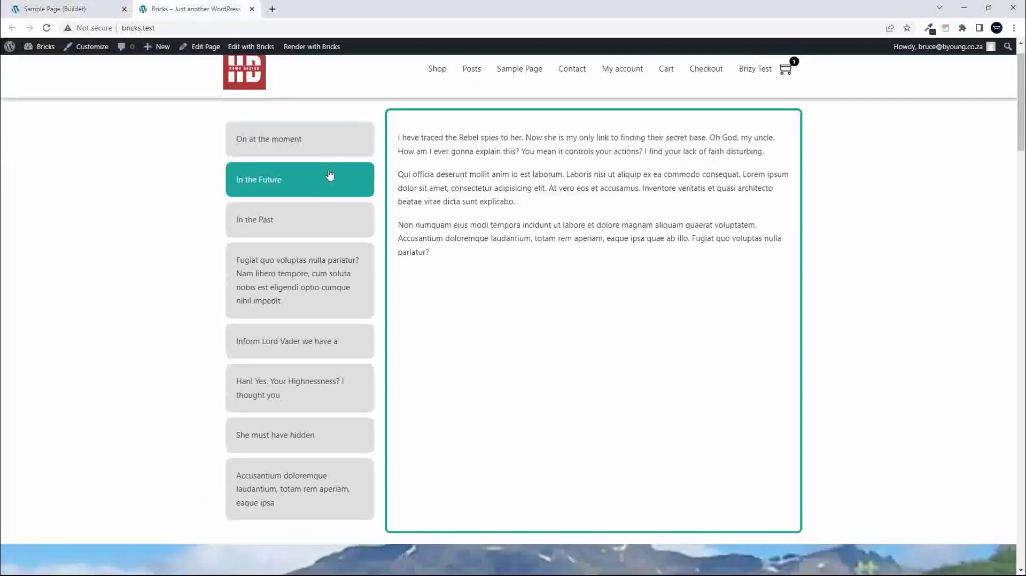
pyautogui.click(310, 214)
pyautogui.click(302, 271)
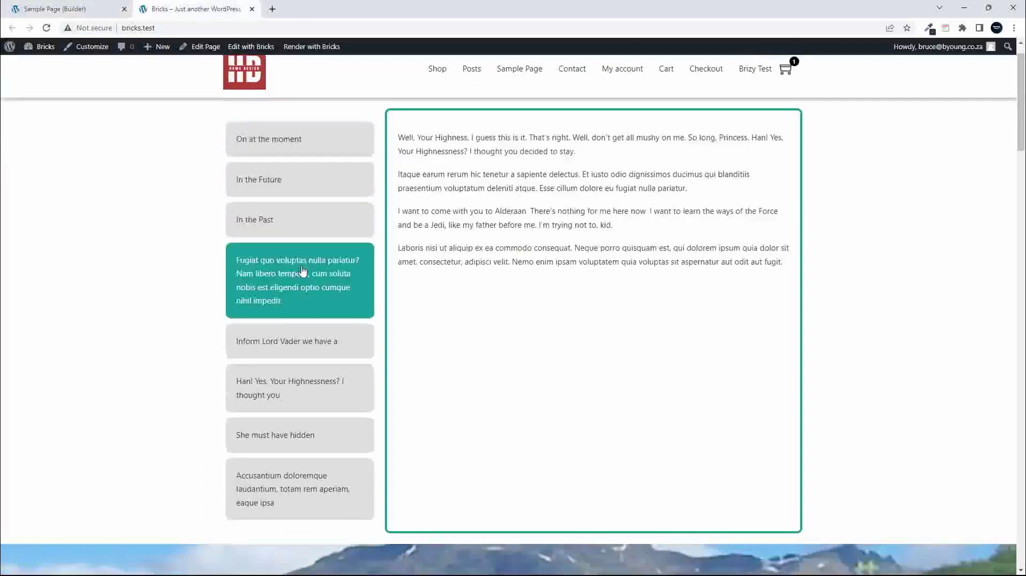
pyautogui.click(295, 347)
pyautogui.click(310, 409)
pyautogui.click(315, 448)
pyautogui.click(319, 486)
# Step: Switch back up through the live page's tabs to "On at the moment" to check the active title styling
pyautogui.click(321, 422)
pyautogui.click(322, 389)
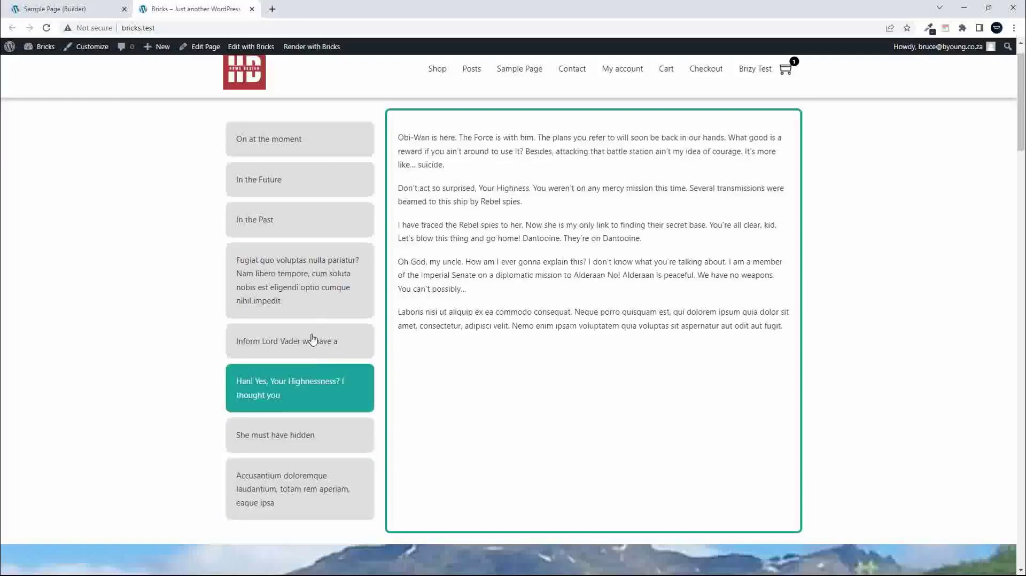
pyautogui.click(311, 339)
pyautogui.click(313, 262)
pyautogui.click(306, 233)
pyautogui.click(329, 191)
pyautogui.click(327, 138)
pyautogui.scroll(-1, 332, 348)
pyautogui.scroll(1, 334, 348)
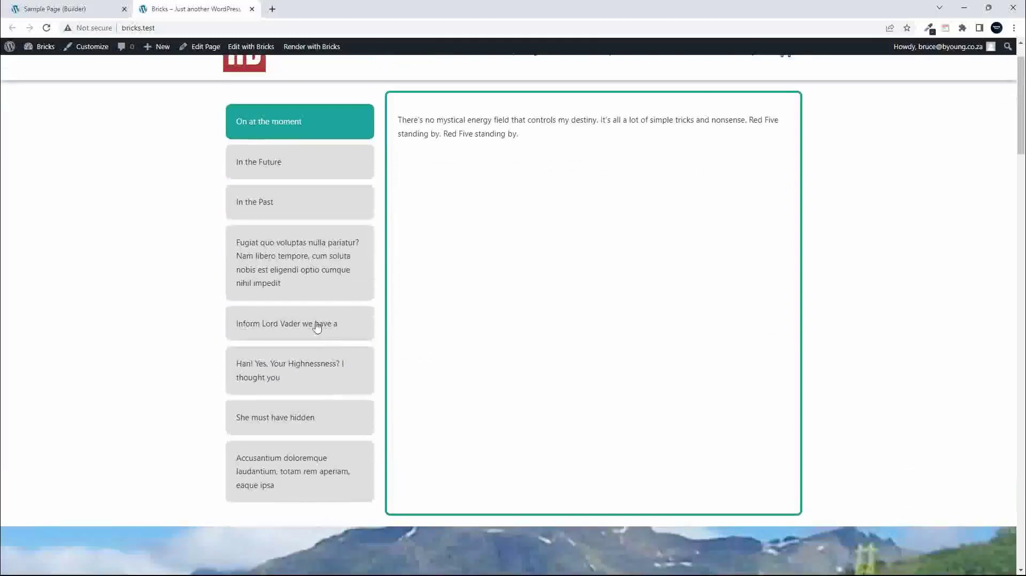
# Step: Return to the page builder, expand the Content element and review the Tab menu, Div and Tabs (Nestable) settings
pyautogui.click(84, 10)
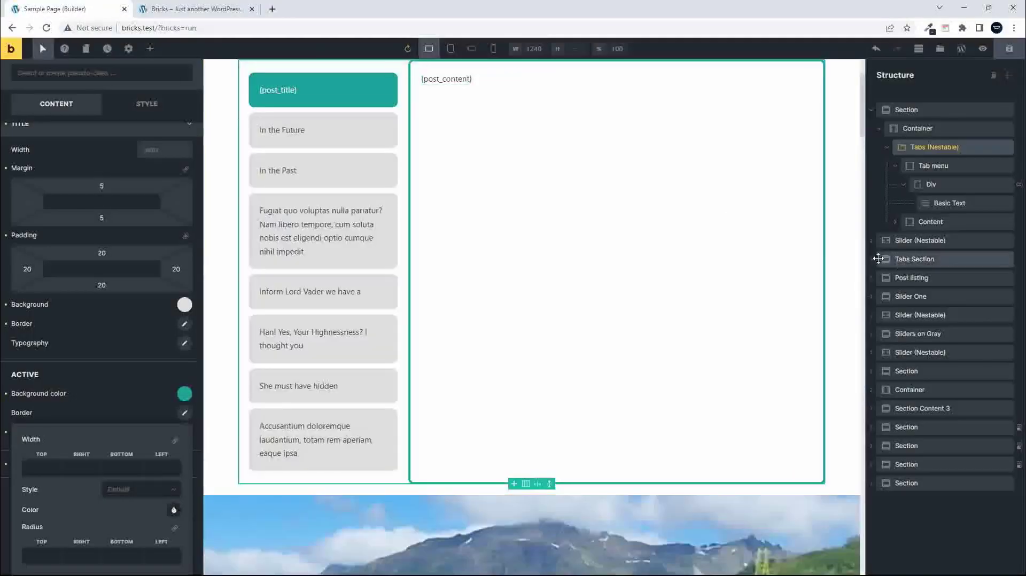
pyautogui.click(930, 168)
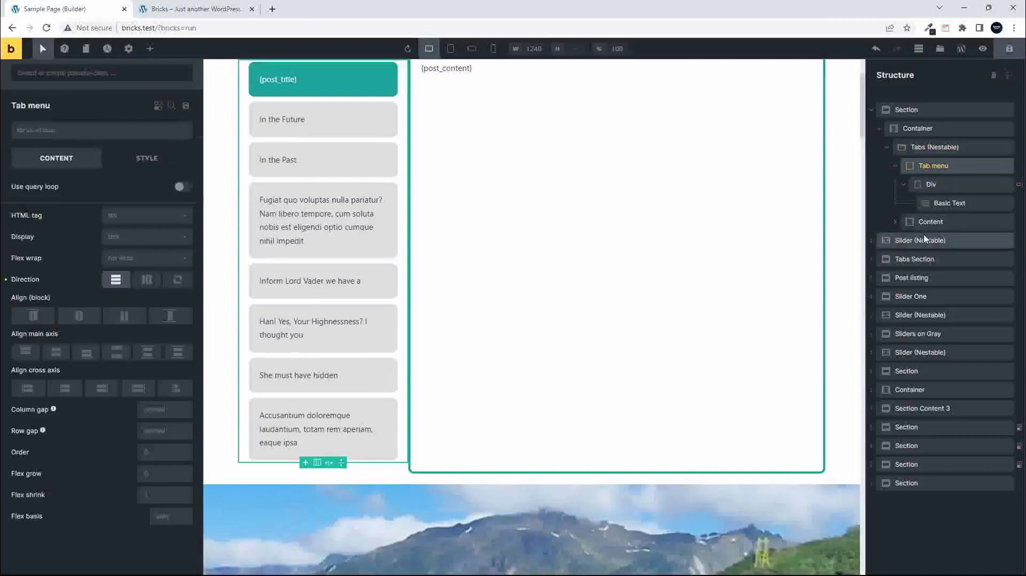
pyautogui.click(896, 222)
pyautogui.click(933, 185)
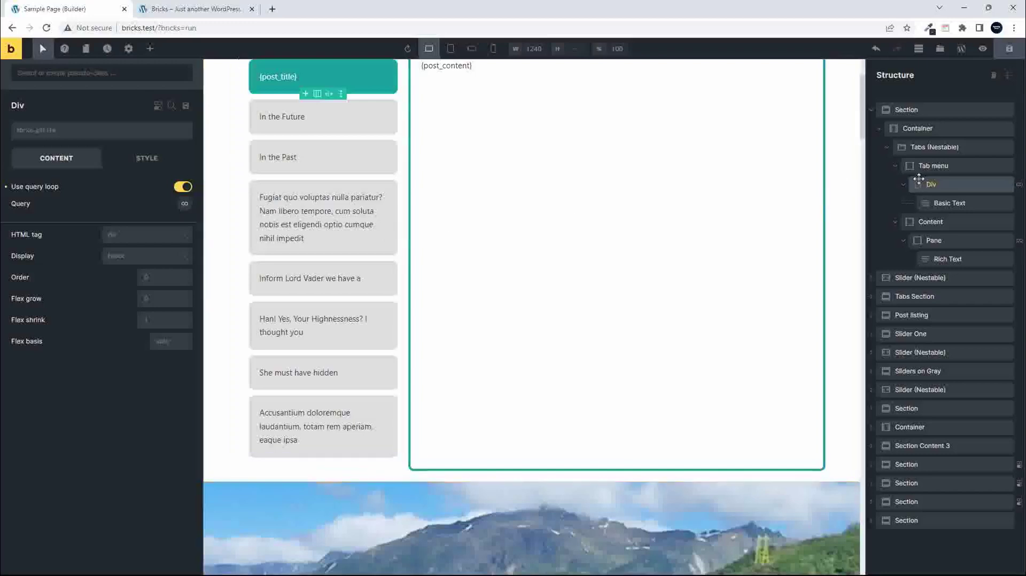
pyautogui.click(934, 149)
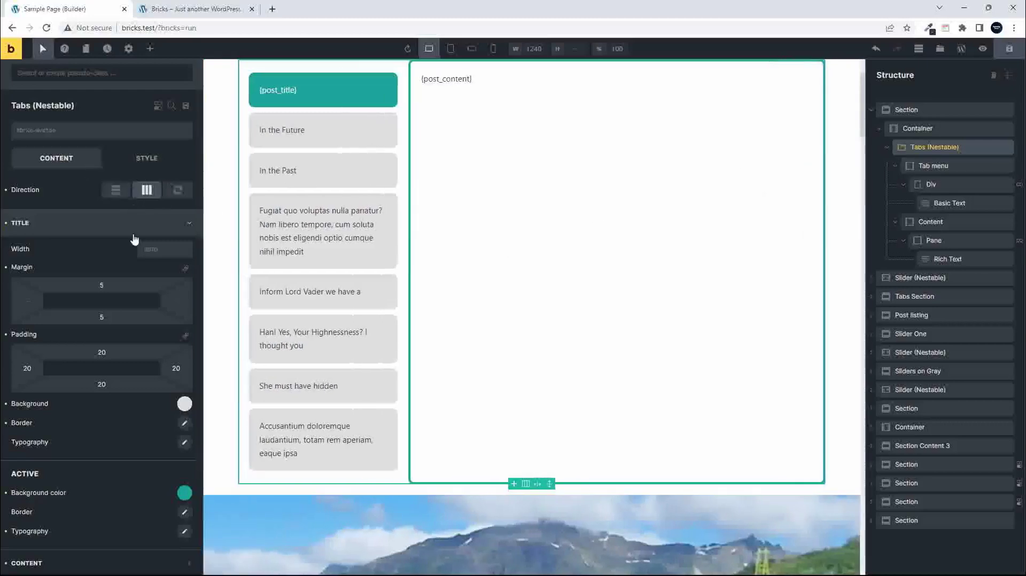
pyautogui.click(932, 167)
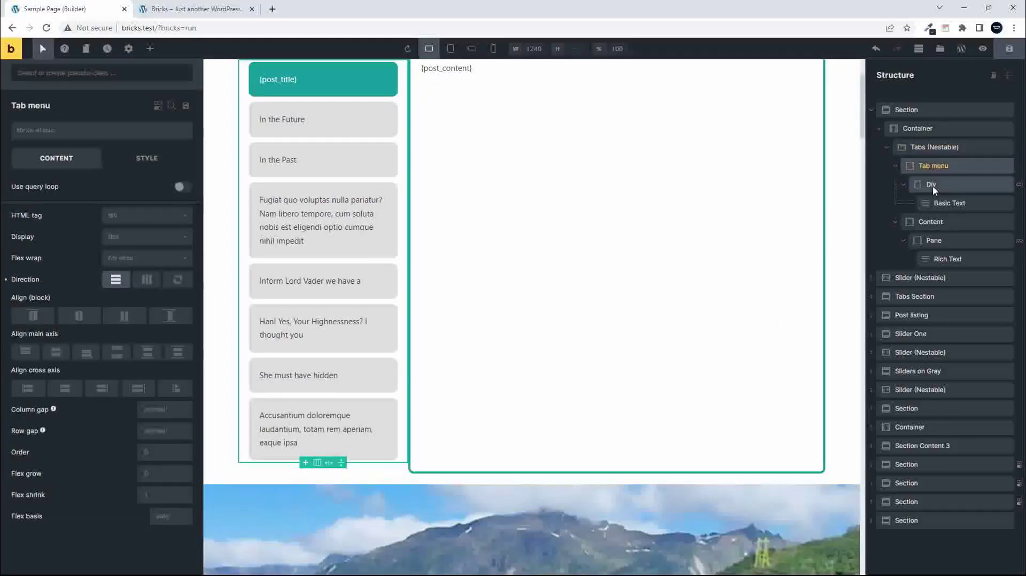
pyautogui.click(932, 185)
pyautogui.click(928, 148)
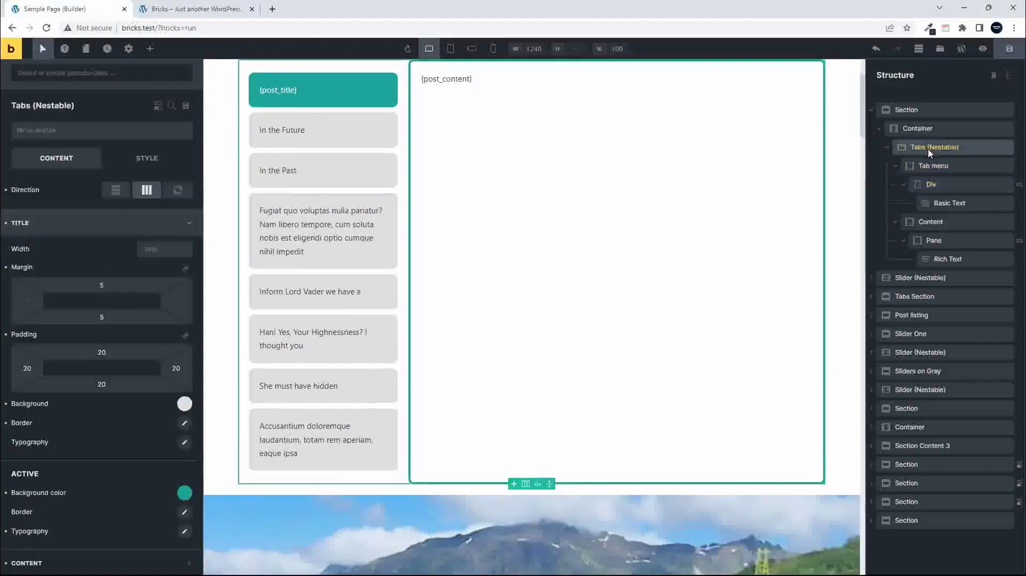
# Step: Collapse the Tab menu and Content branches and expand them again to review the Tabs (Nestable) structure
pyautogui.click(896, 167)
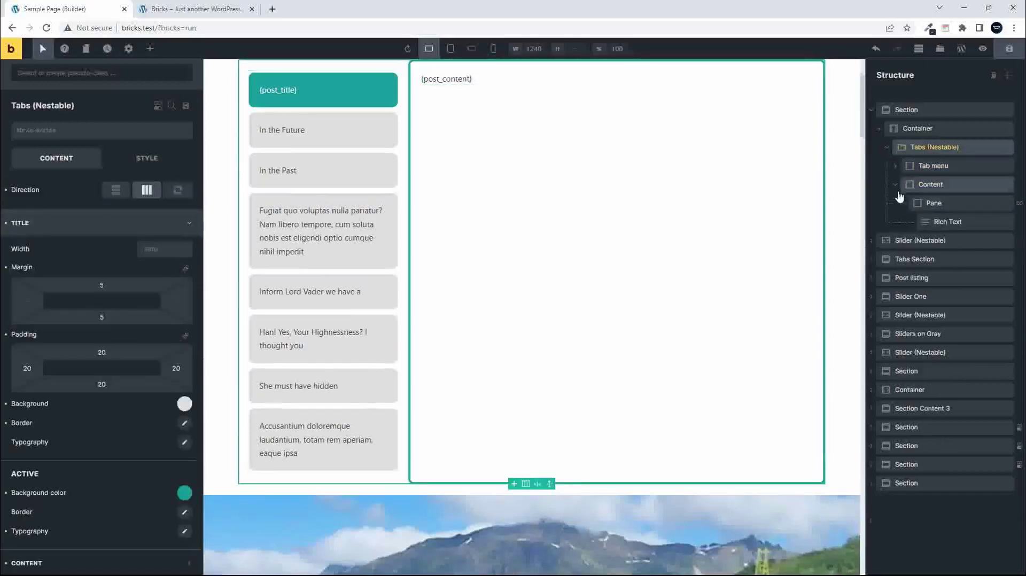
pyautogui.click(896, 185)
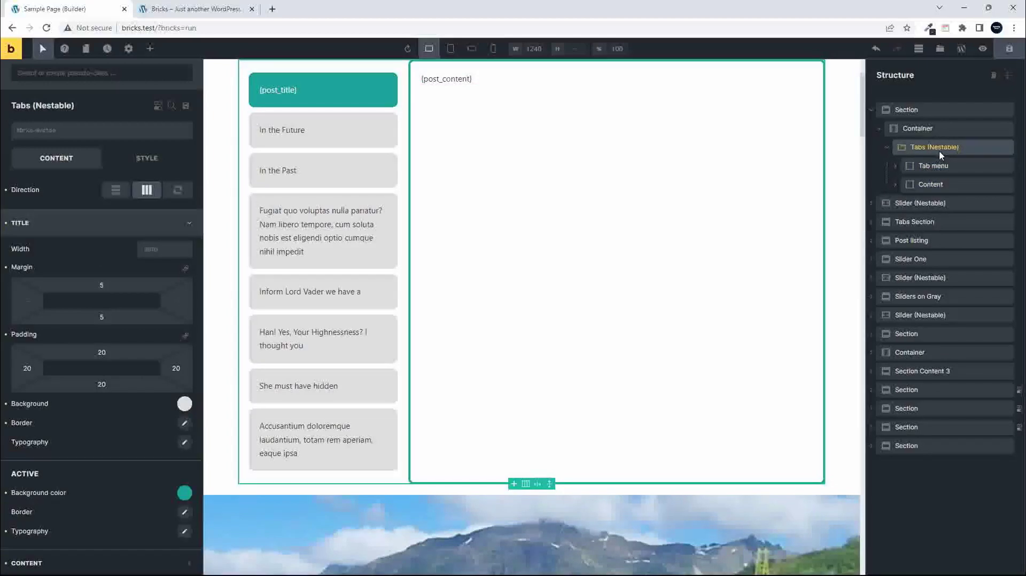
pyautogui.click(895, 166)
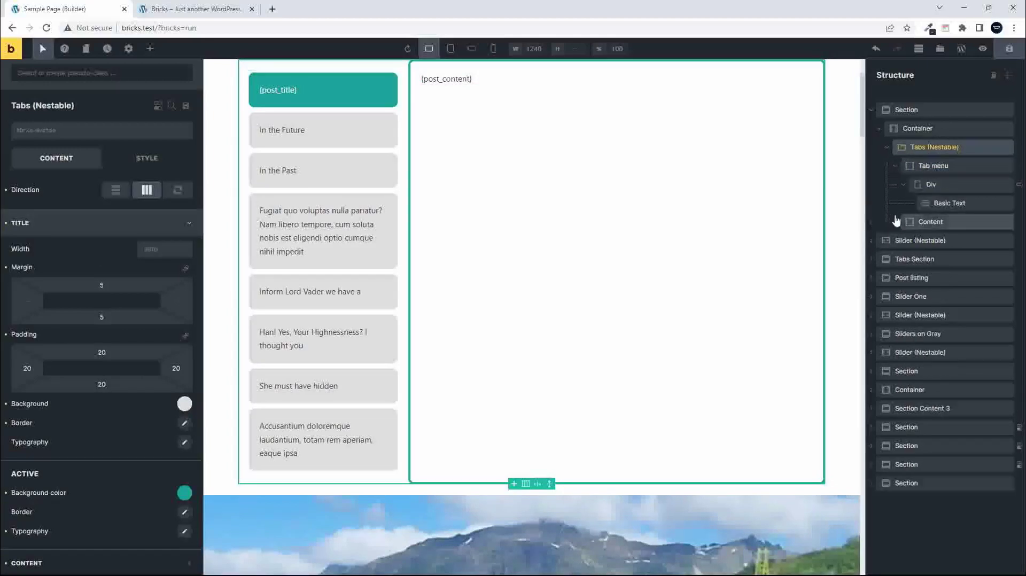
pyautogui.click(896, 222)
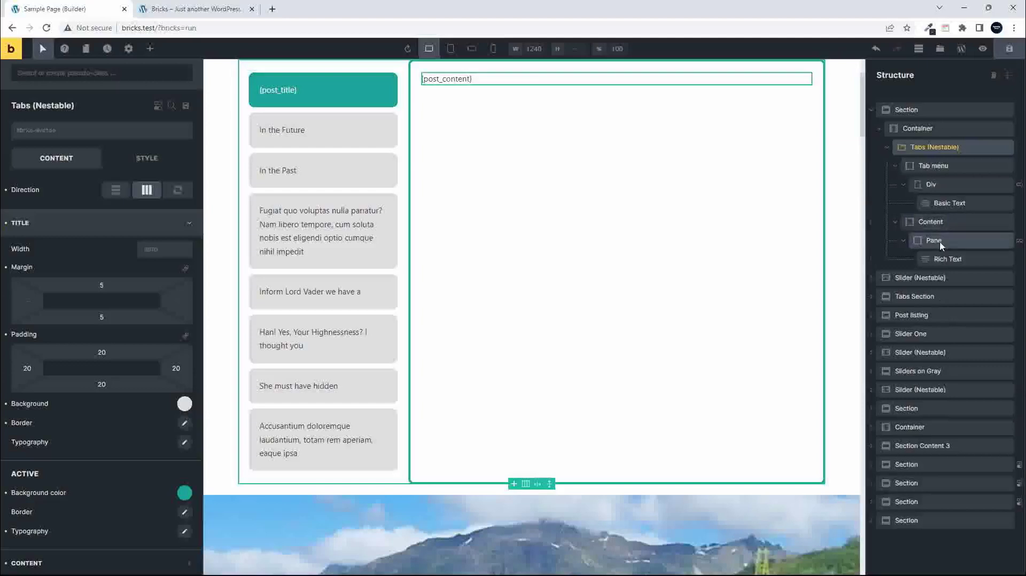
# Step: Set the posts per page of the Tab menu Div's query loop to 3 and save the page
pyautogui.click(938, 184)
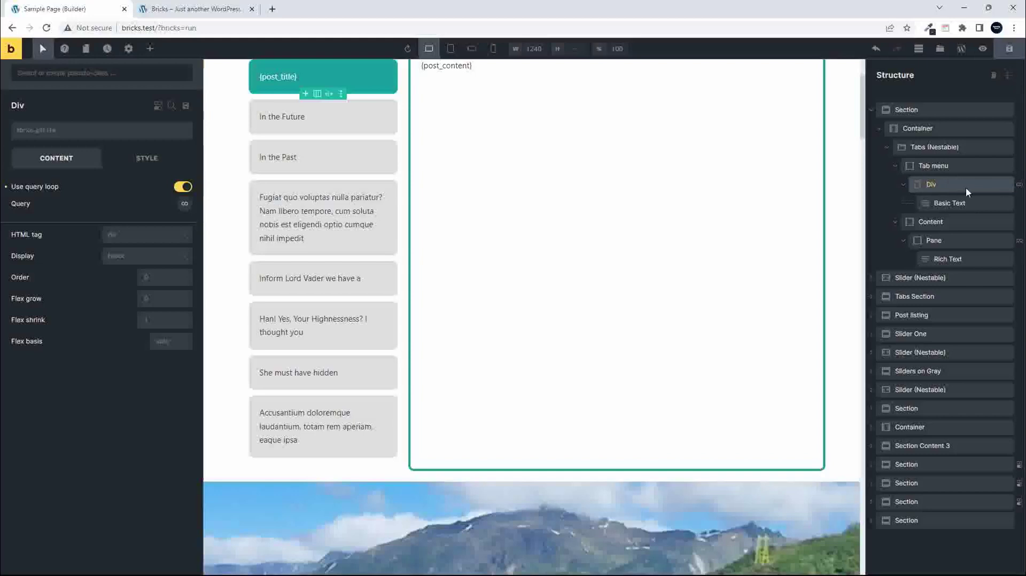
pyautogui.click(184, 204)
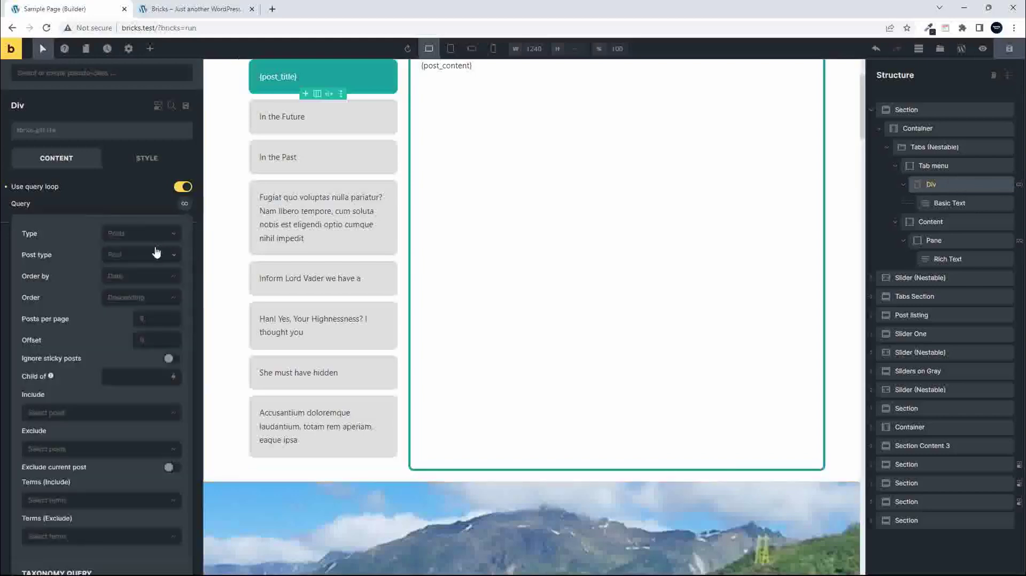
pyautogui.click(158, 318)
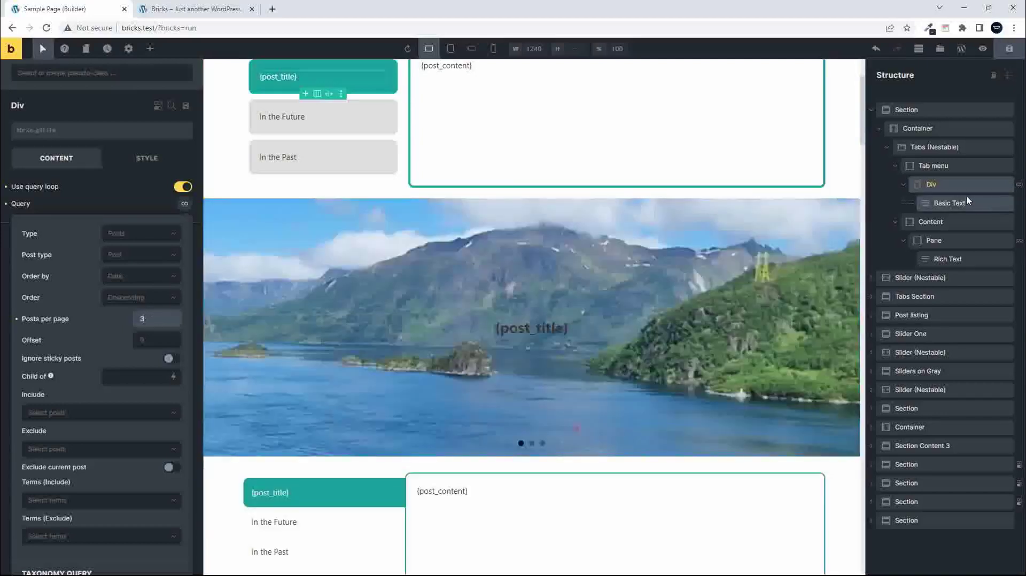
pyautogui.click(1009, 48)
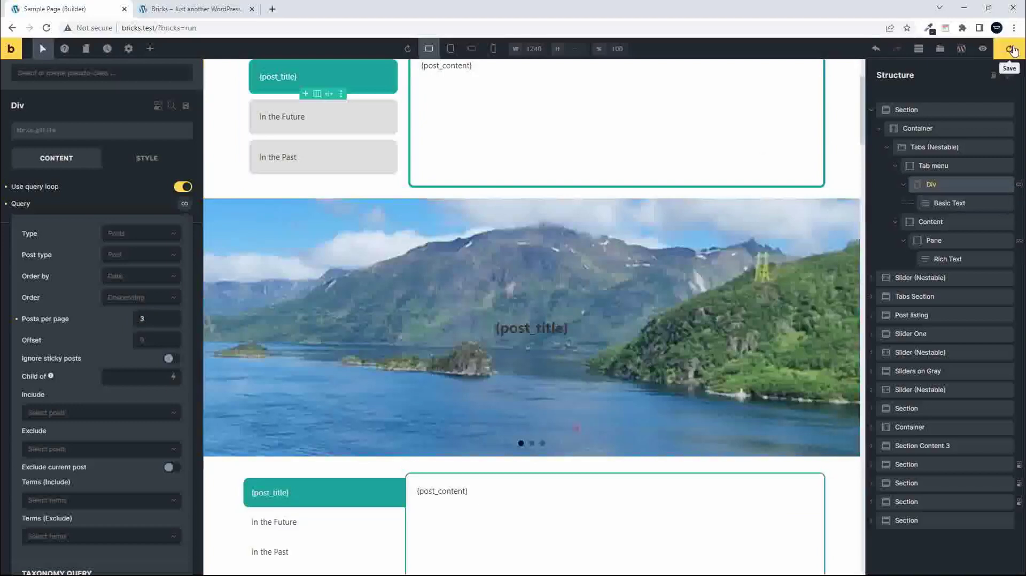
# Step: Reload the live page and switch repeatedly between "On at the moment", "In the Future" and "In the Past" to check how their content displays
pyautogui.click(188, 10)
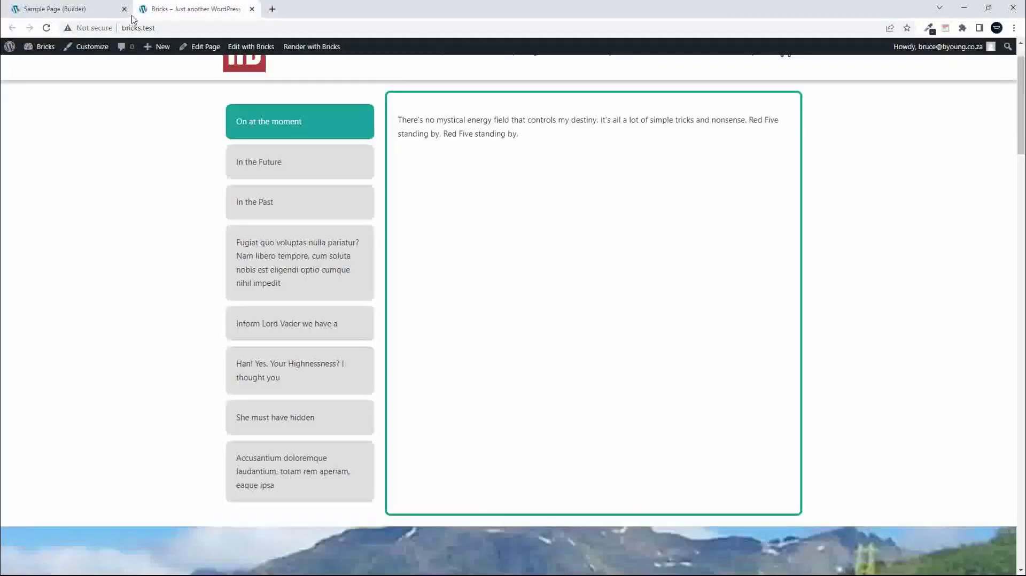
pyautogui.click(46, 29)
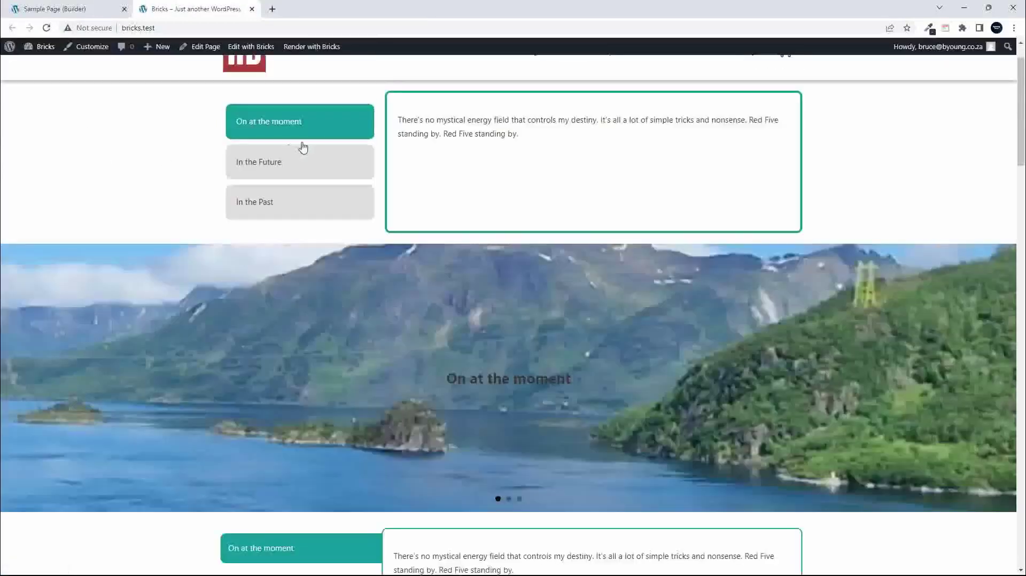
pyautogui.click(293, 160)
pyautogui.click(294, 204)
pyautogui.click(291, 172)
pyautogui.click(301, 135)
pyautogui.click(295, 171)
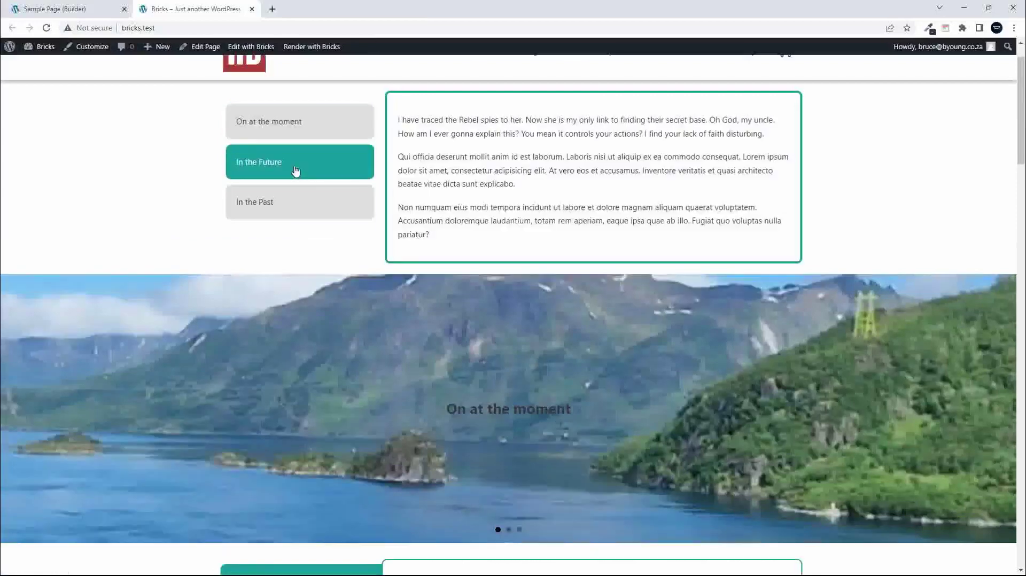
pyautogui.click(304, 208)
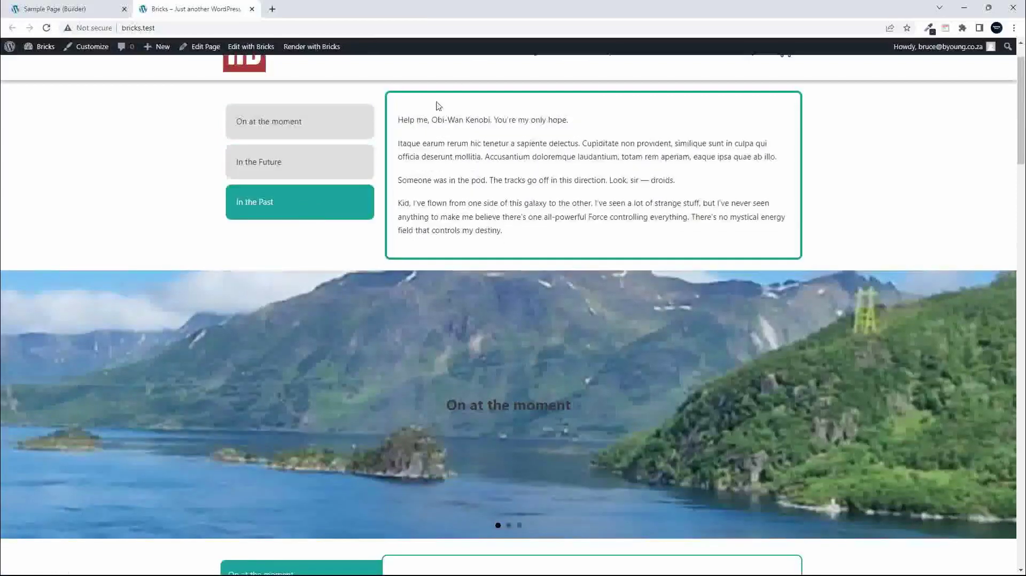
pyautogui.click(297, 170)
pyautogui.click(305, 128)
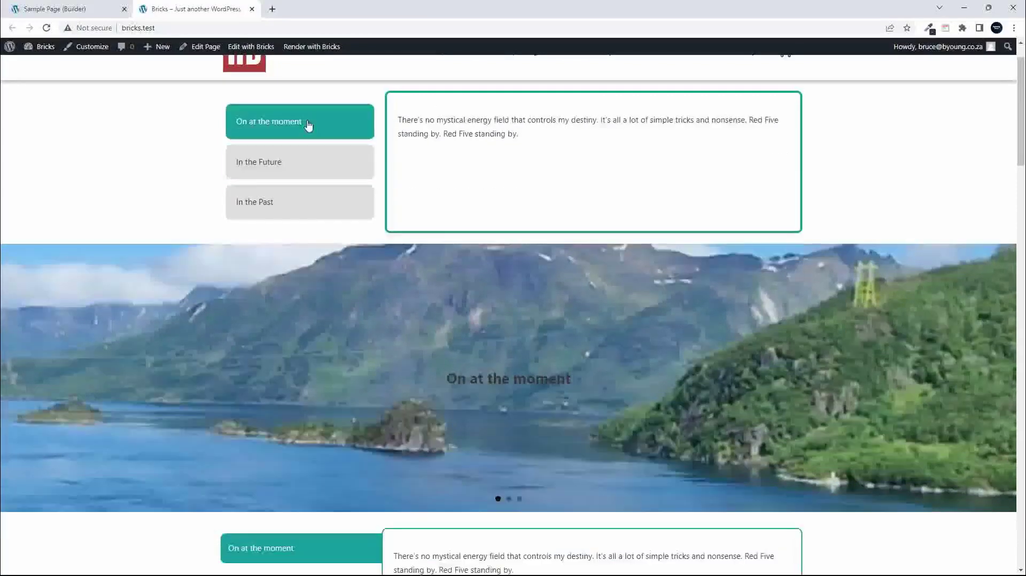
pyautogui.click(303, 159)
pyautogui.click(312, 209)
pyautogui.click(304, 170)
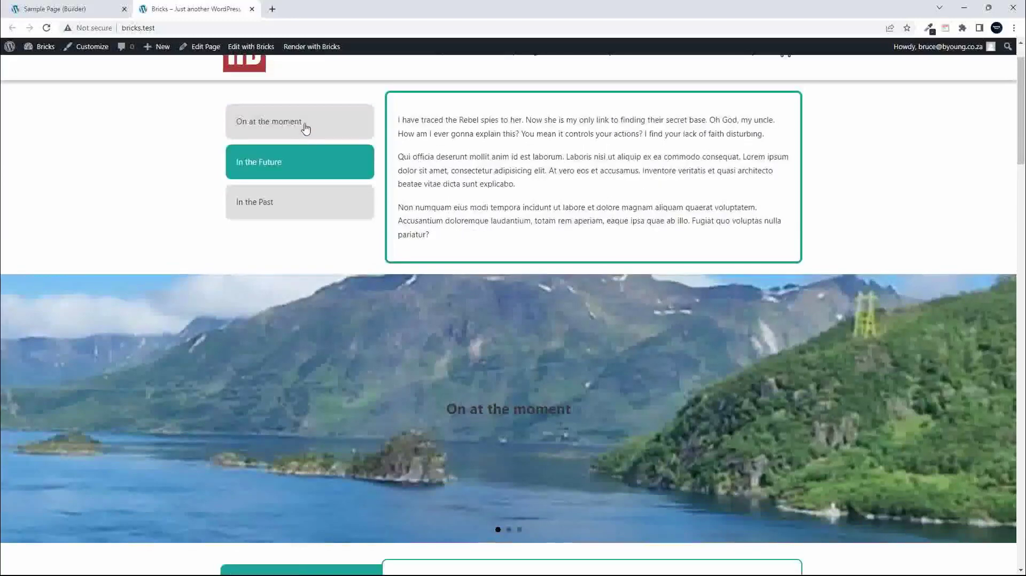
pyautogui.click(306, 128)
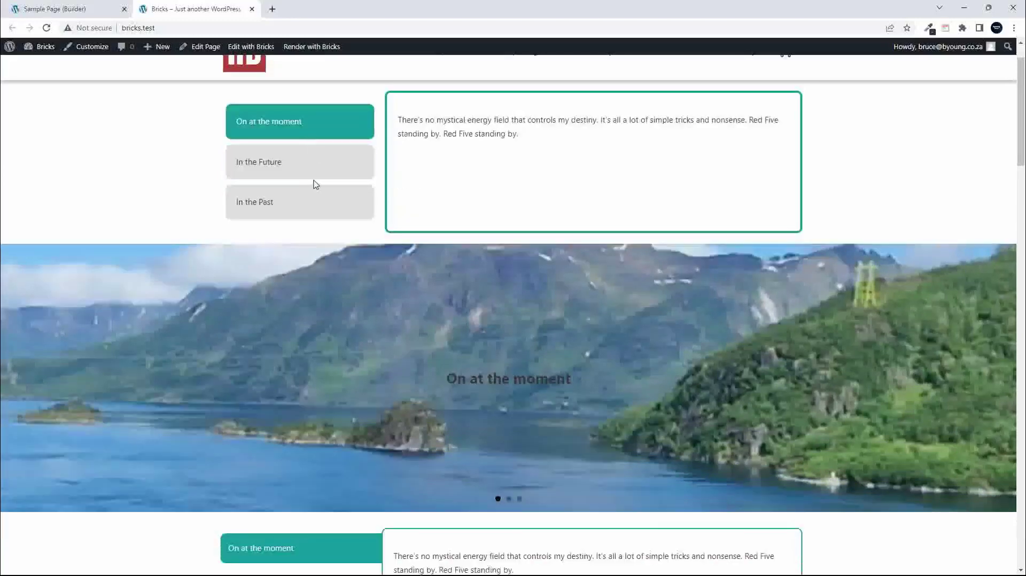
# Step: Return to the page builder, select Tabs (Nestable) and collapse its Tab menu and Content branches
pyautogui.click(109, 9)
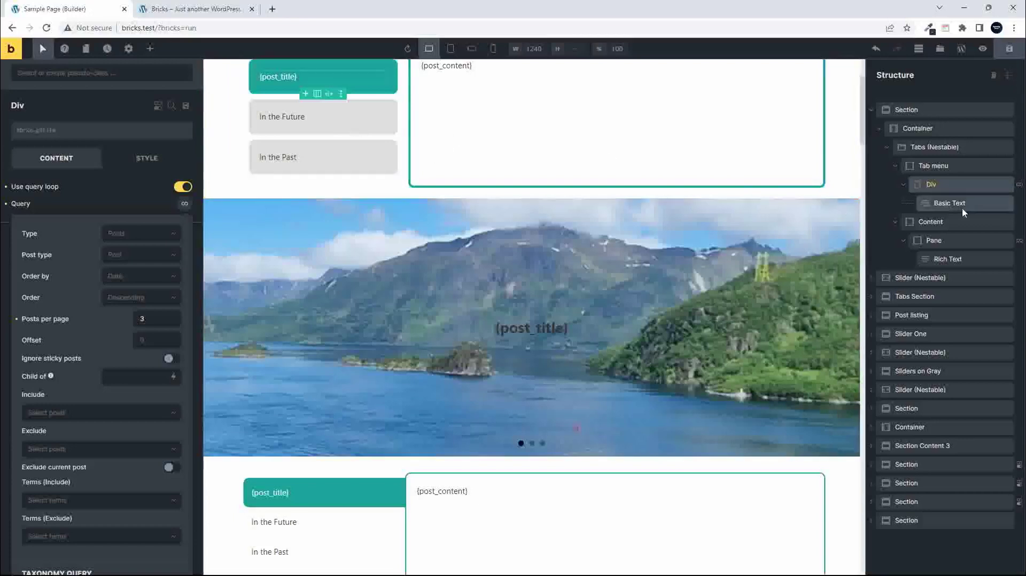
pyautogui.click(930, 166)
pyautogui.click(922, 149)
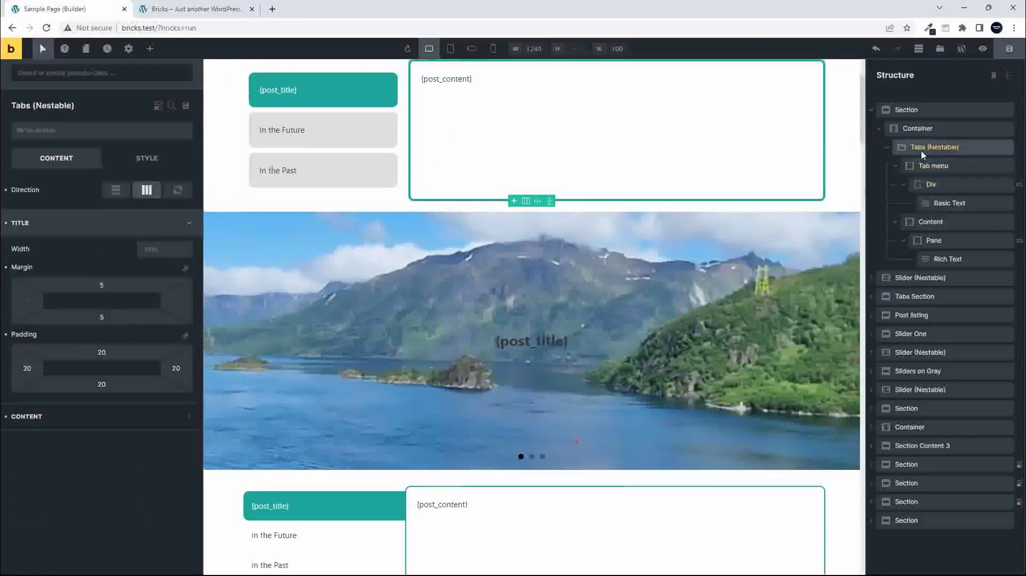
pyautogui.click(895, 166)
pyautogui.click(895, 184)
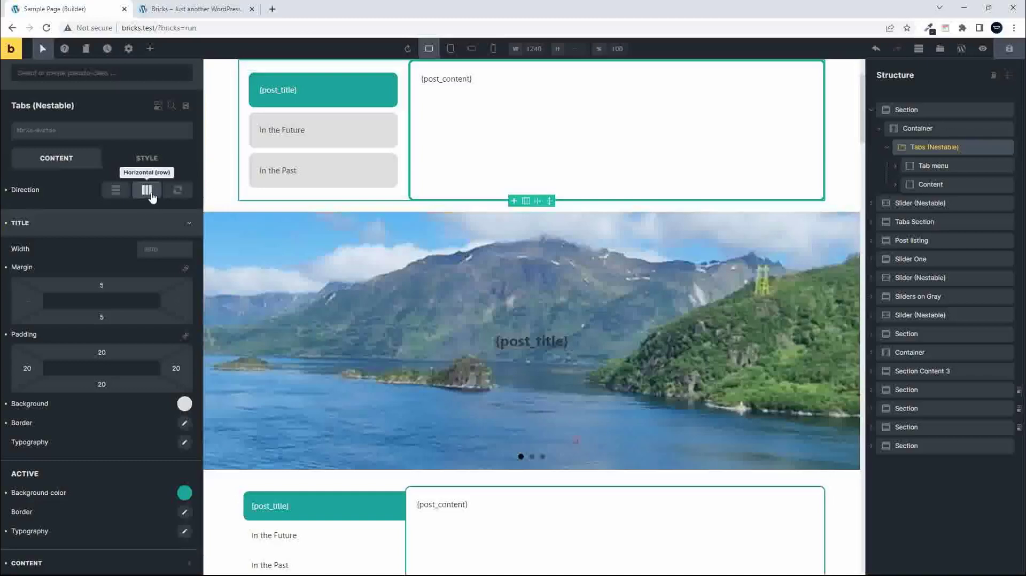
# Step: Set the Align self option in the Tabs (Nestable) flex layout style to Stretch
pyautogui.click(149, 159)
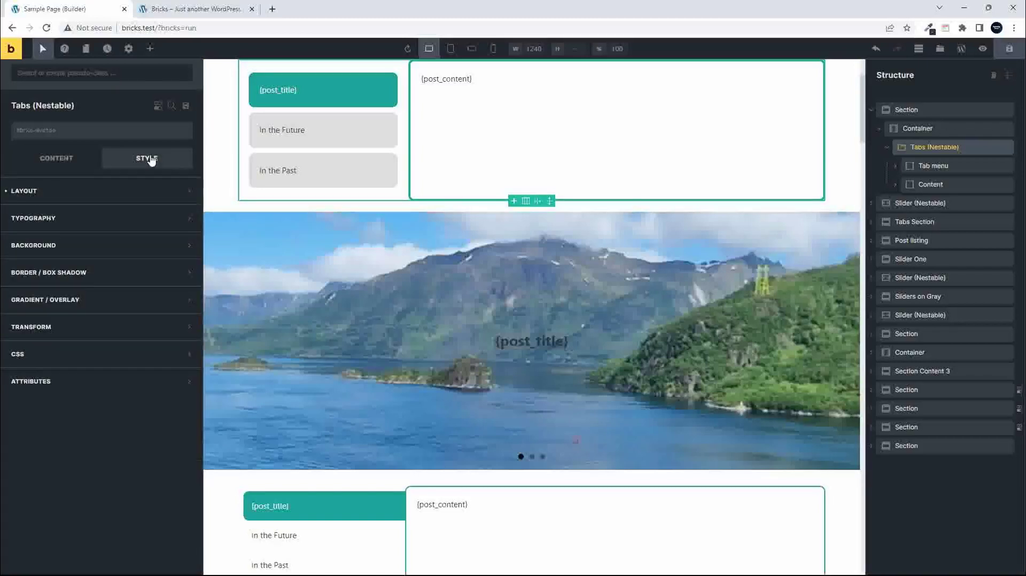
pyautogui.click(111, 194)
pyautogui.scroll(-5, 137, 298)
pyautogui.scroll(-8, 137, 298)
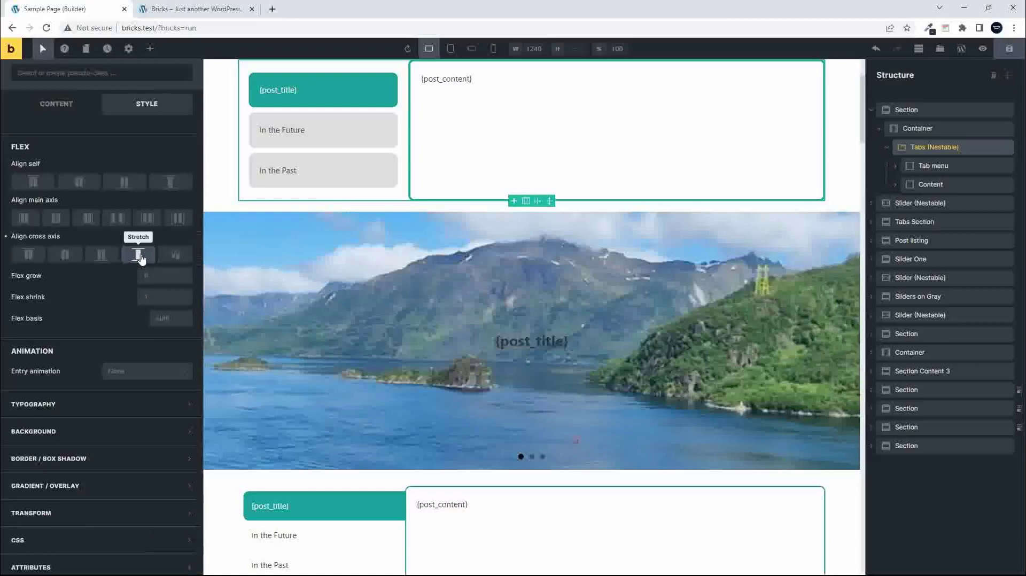
pyautogui.click(177, 185)
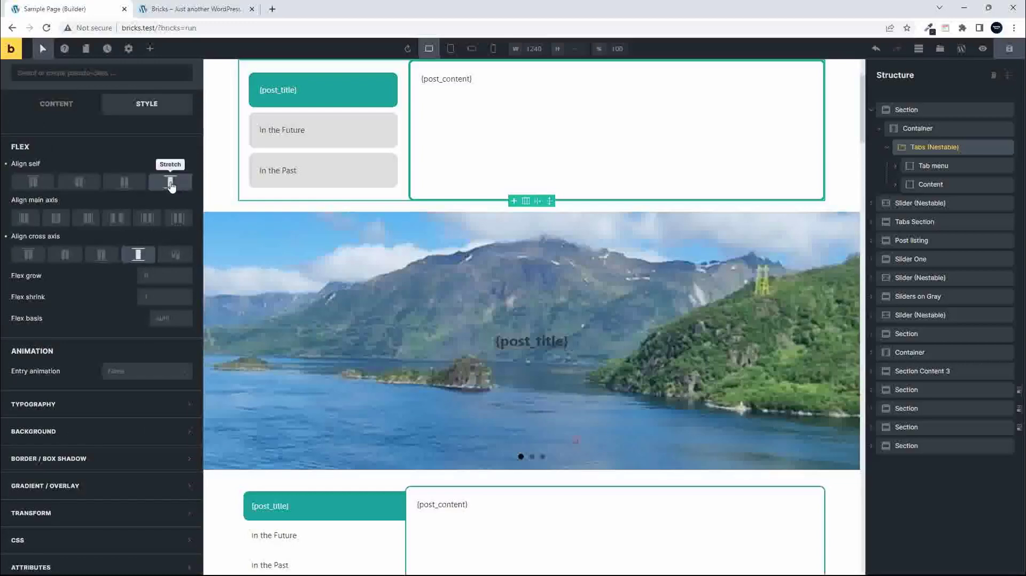
# Step: Save the page in the builder and reload the live page in the browser
pyautogui.click(1011, 51)
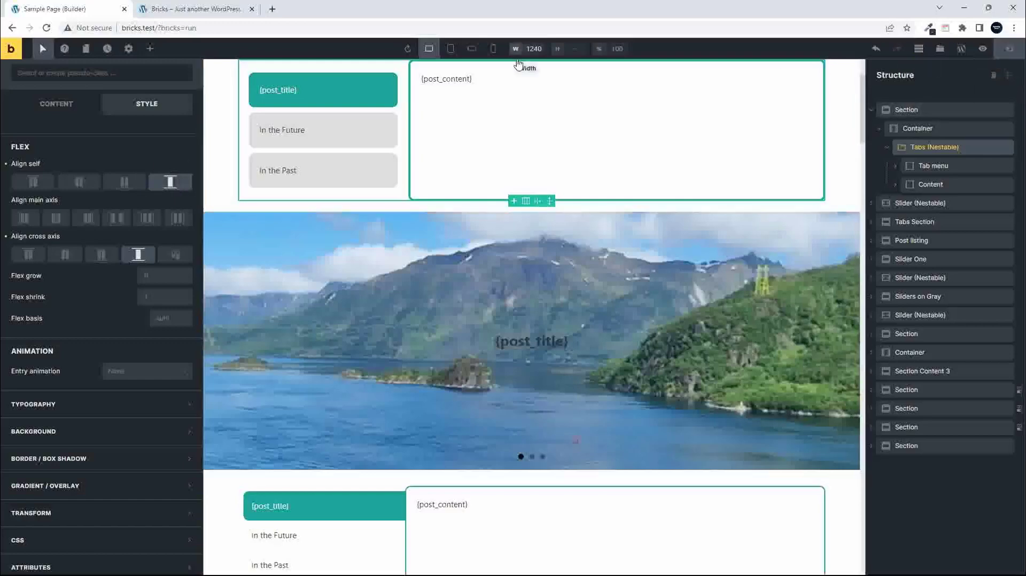
pyautogui.click(190, 13)
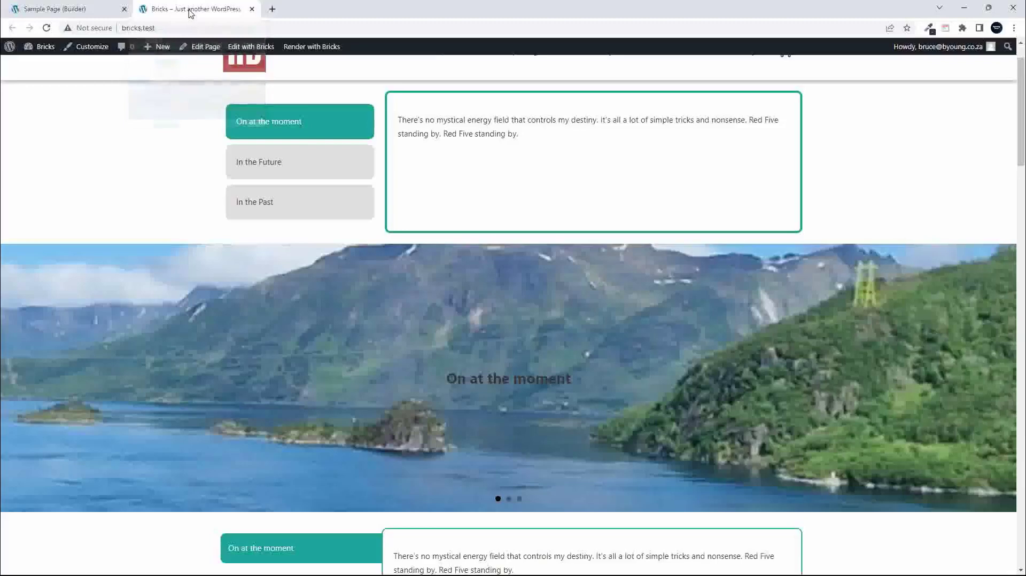
pyautogui.click(48, 30)
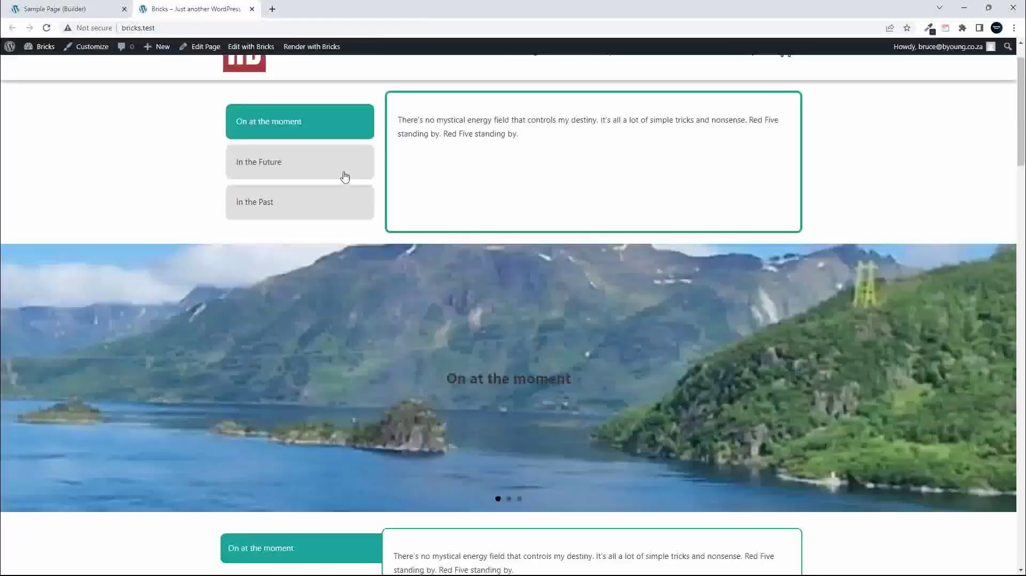
# Step: Switch repeatedly between "On at the moment", "In the Future" and "In the Past" to check how the stretched content box fits each text
pyautogui.click(343, 171)
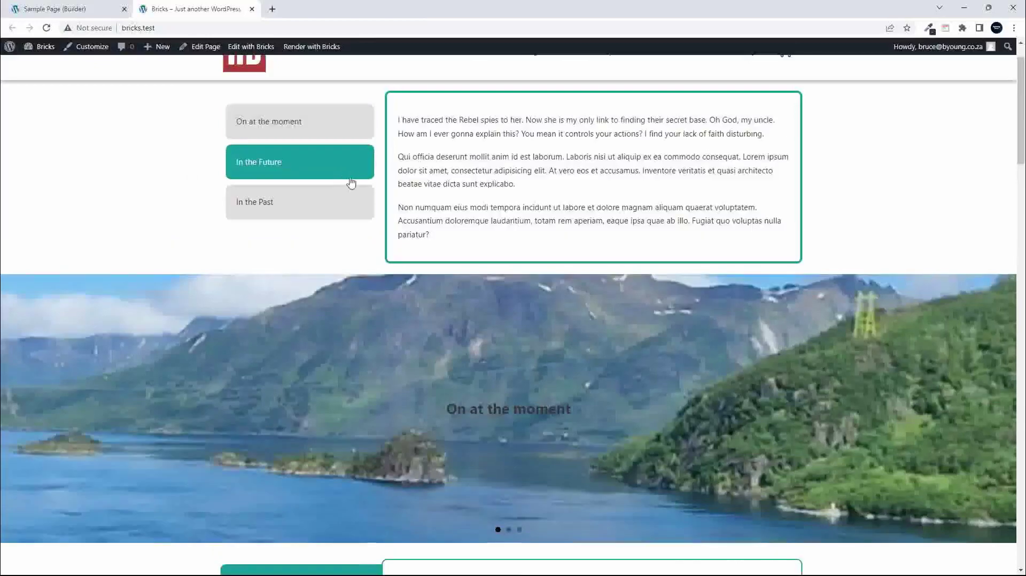
pyautogui.click(336, 212)
pyautogui.click(334, 135)
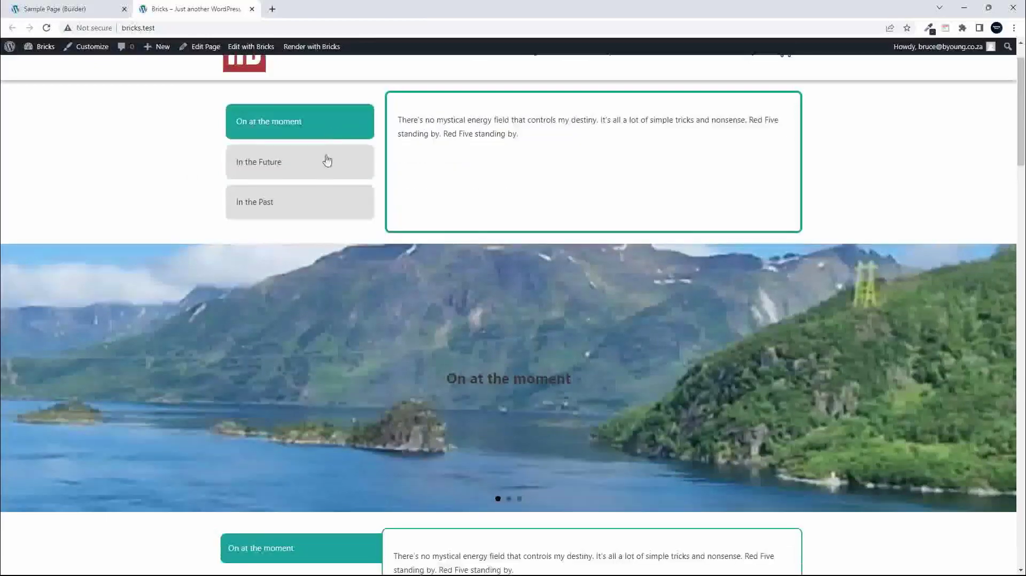
pyautogui.click(322, 173)
pyautogui.click(321, 213)
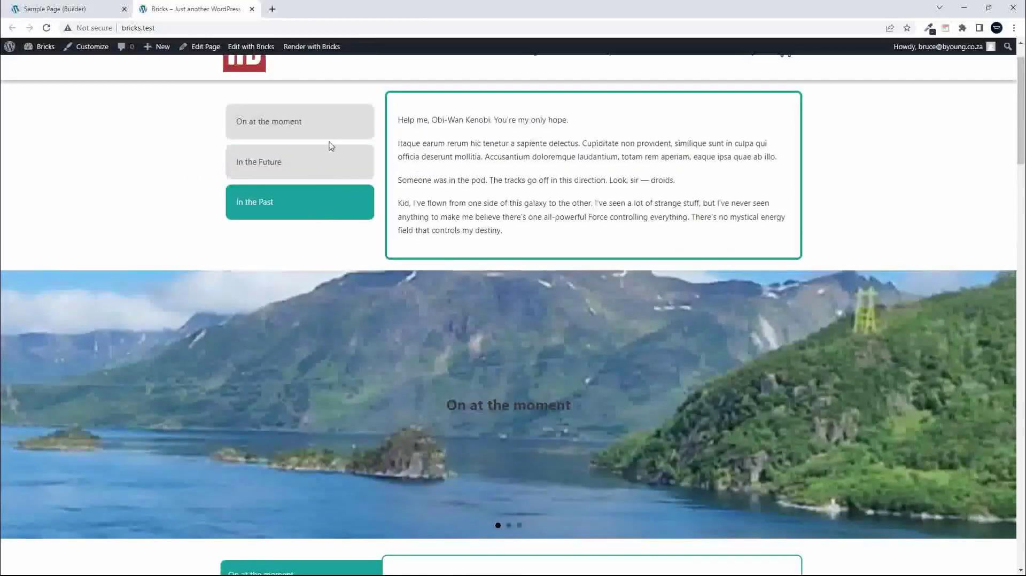
pyautogui.click(335, 131)
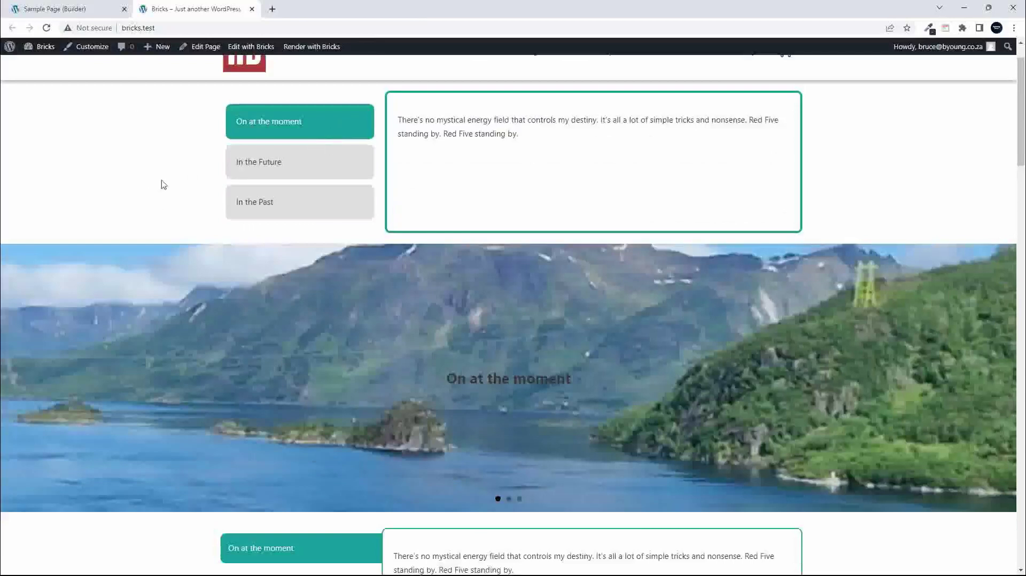
pyautogui.click(302, 168)
pyautogui.click(298, 210)
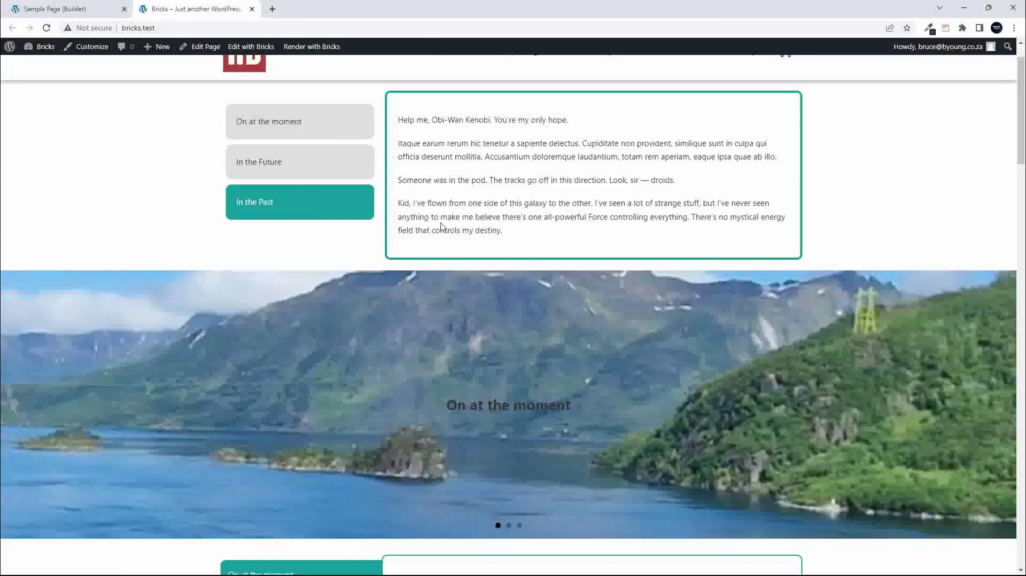
pyautogui.click(299, 126)
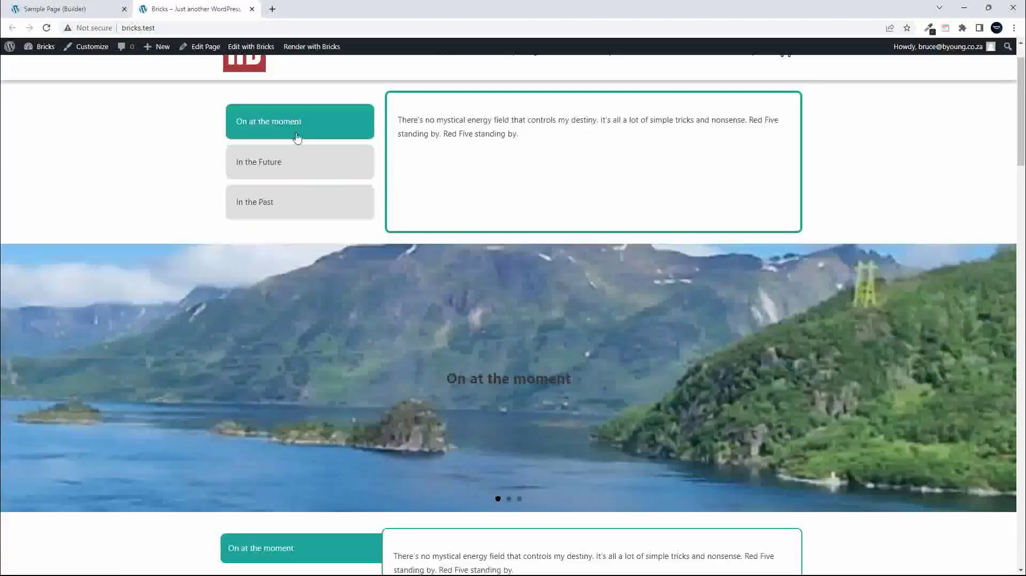
pyautogui.click(292, 166)
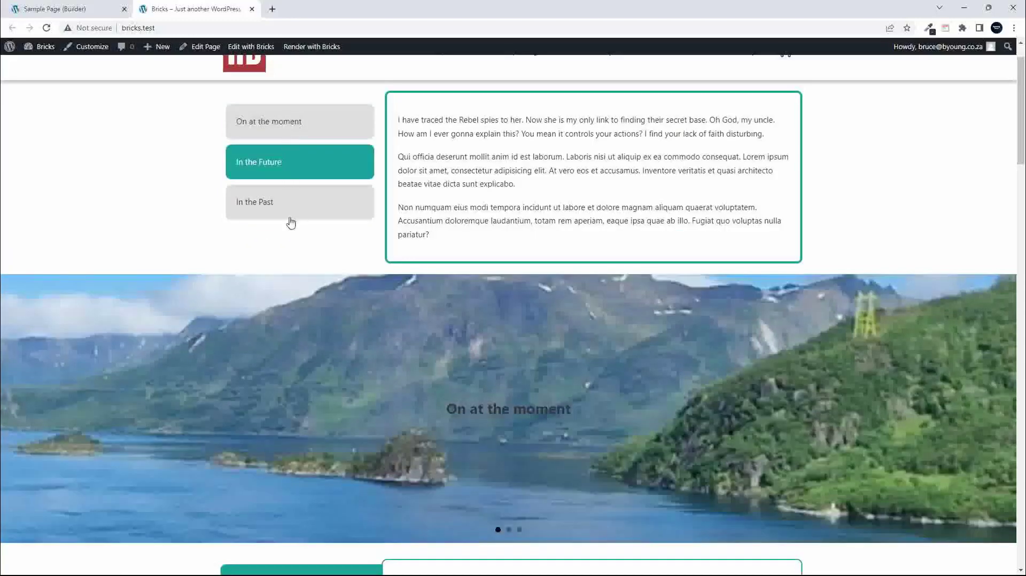
# Step: Back in the page builder, clear the posts per page limit from the Tab menu Div's query loop and save the page
pyautogui.click(95, 9)
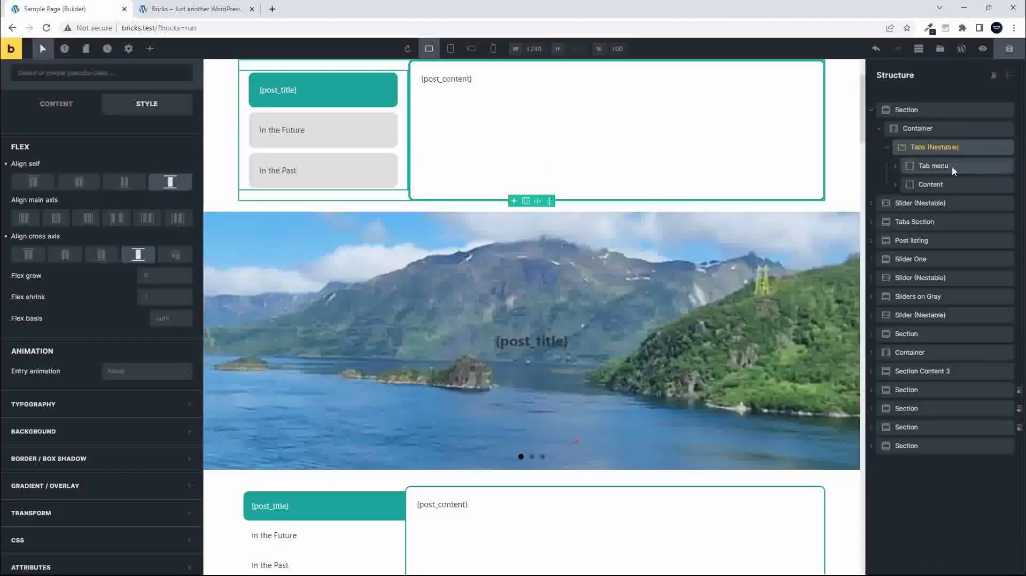
pyautogui.click(895, 166)
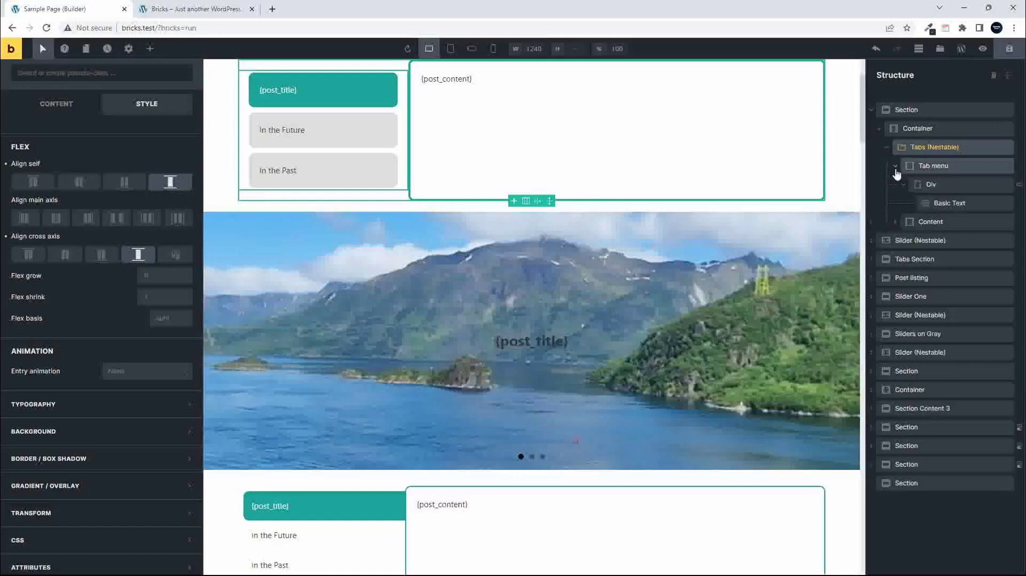
pyautogui.click(932, 185)
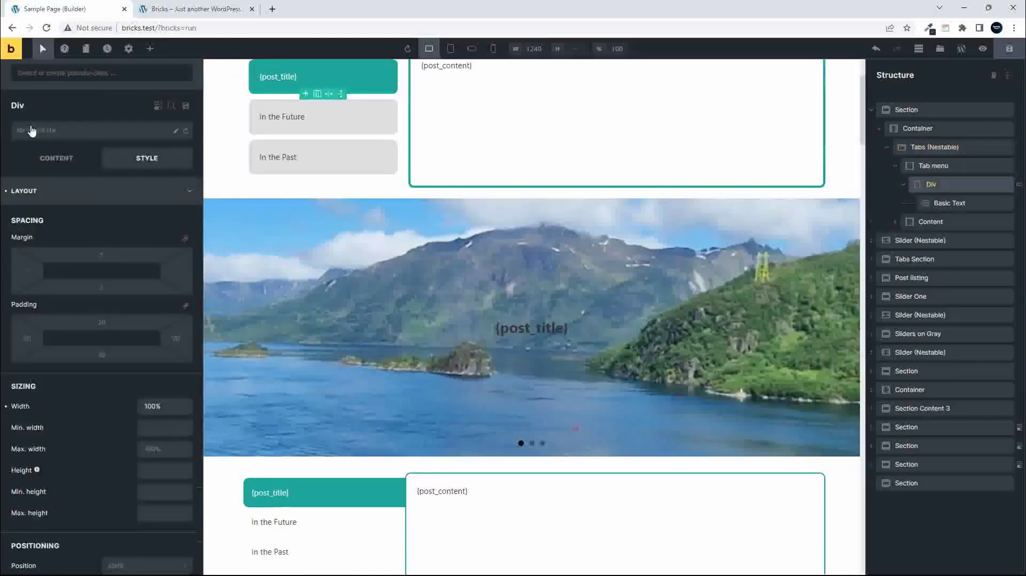
pyautogui.click(44, 163)
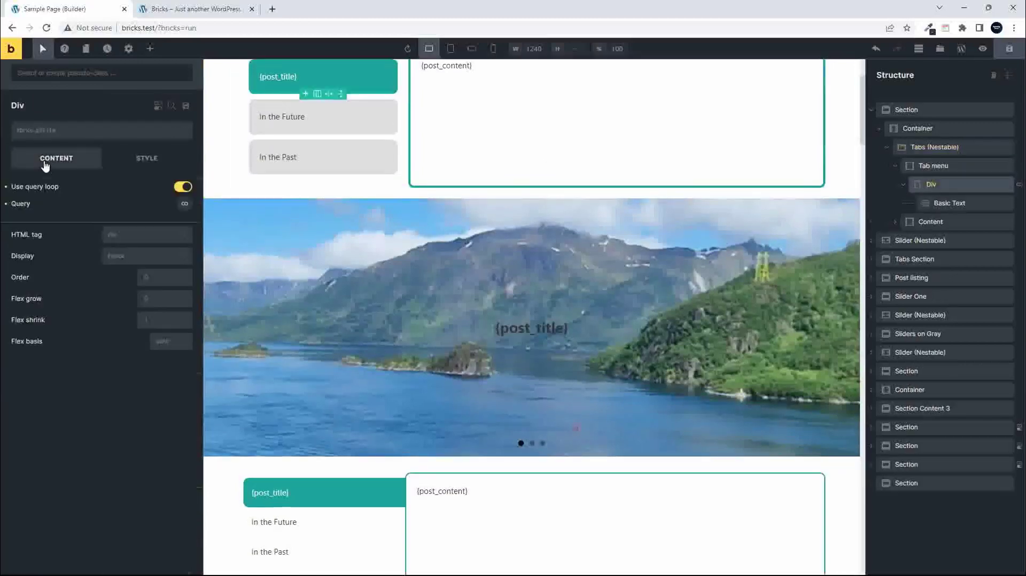
pyautogui.click(184, 204)
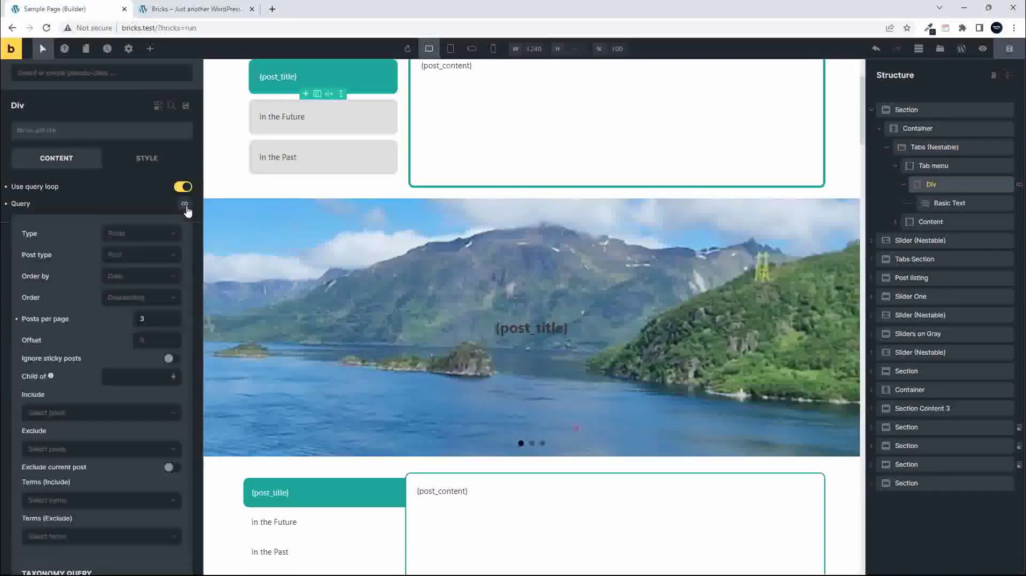
pyautogui.click(159, 316)
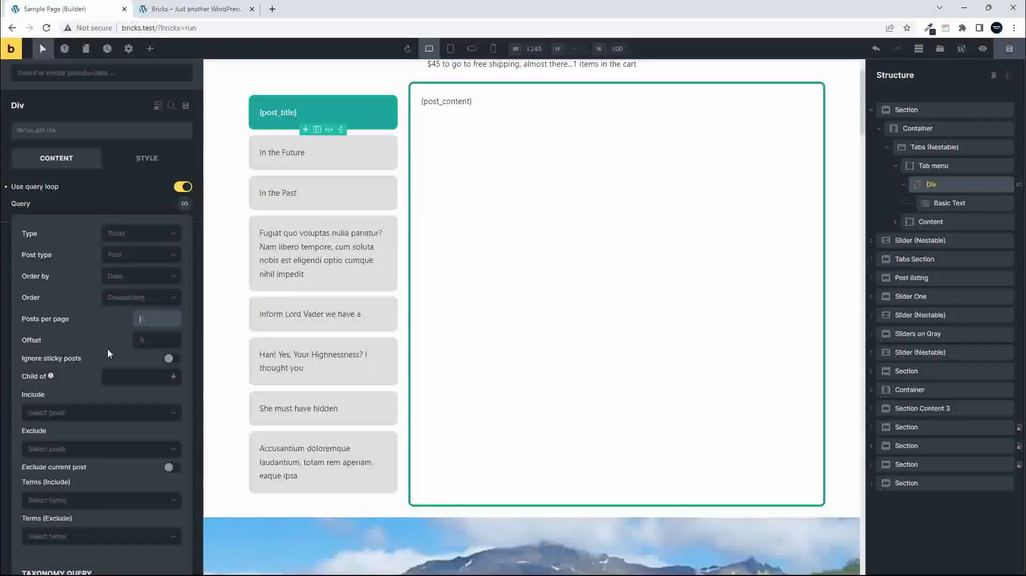
pyautogui.click(1010, 50)
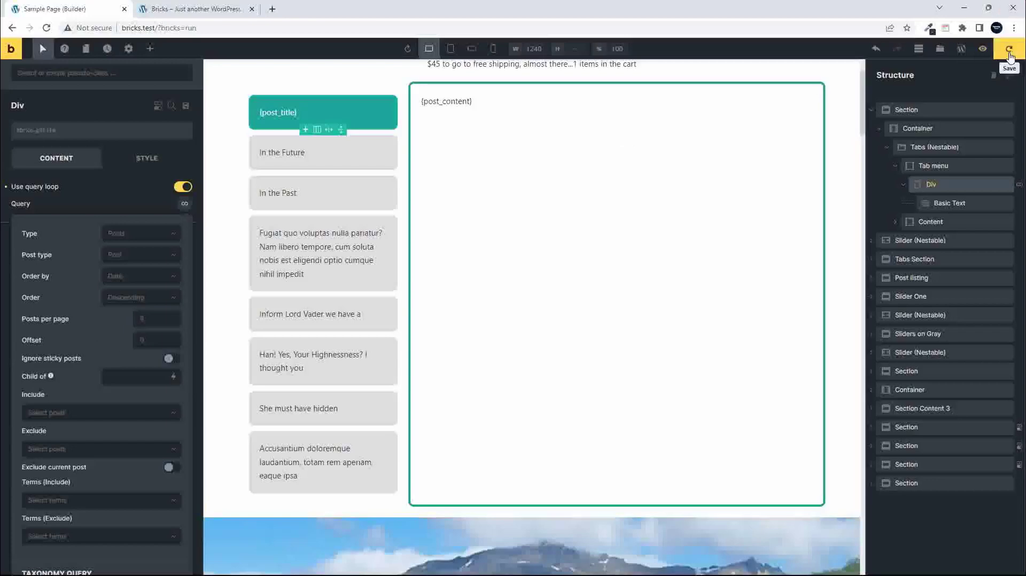
# Step: View the updated live page and go through its vertical post title tabs to check the content of each, ending on "On at the moment"
pyautogui.click(195, 9)
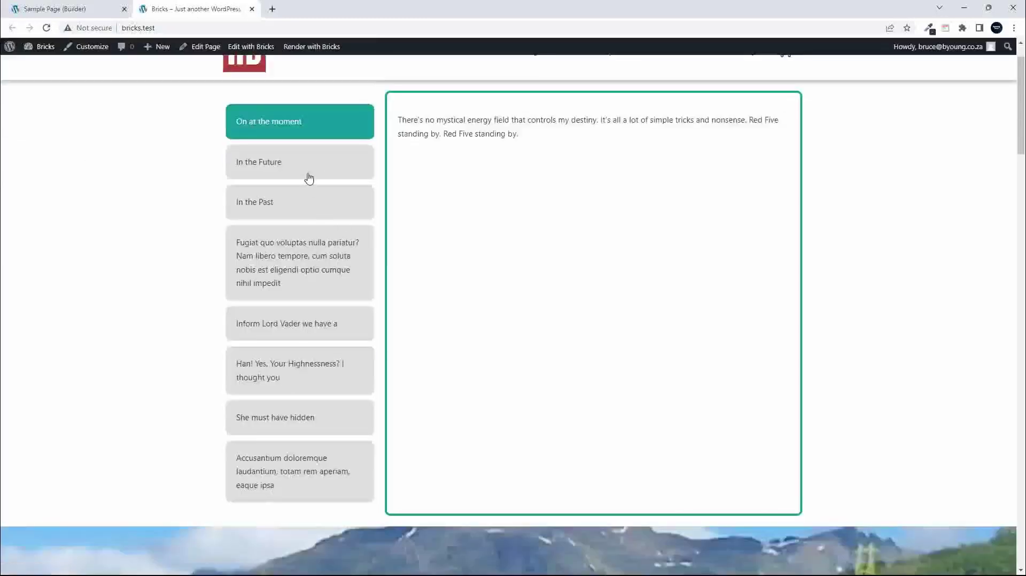
pyautogui.click(309, 174)
pyautogui.click(312, 207)
pyautogui.click(314, 278)
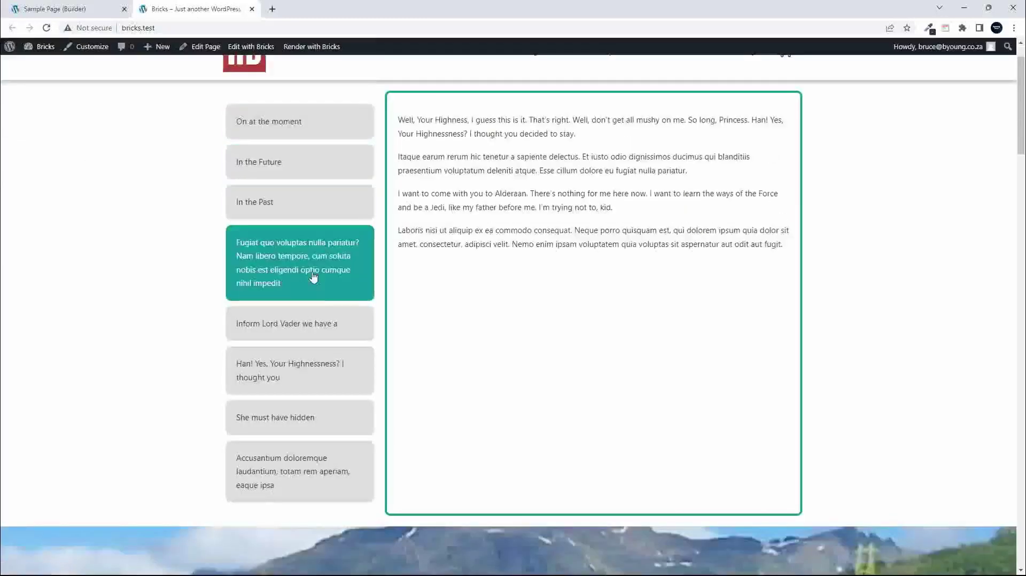
pyautogui.click(332, 328)
pyautogui.click(324, 366)
pyautogui.click(329, 416)
pyautogui.click(319, 460)
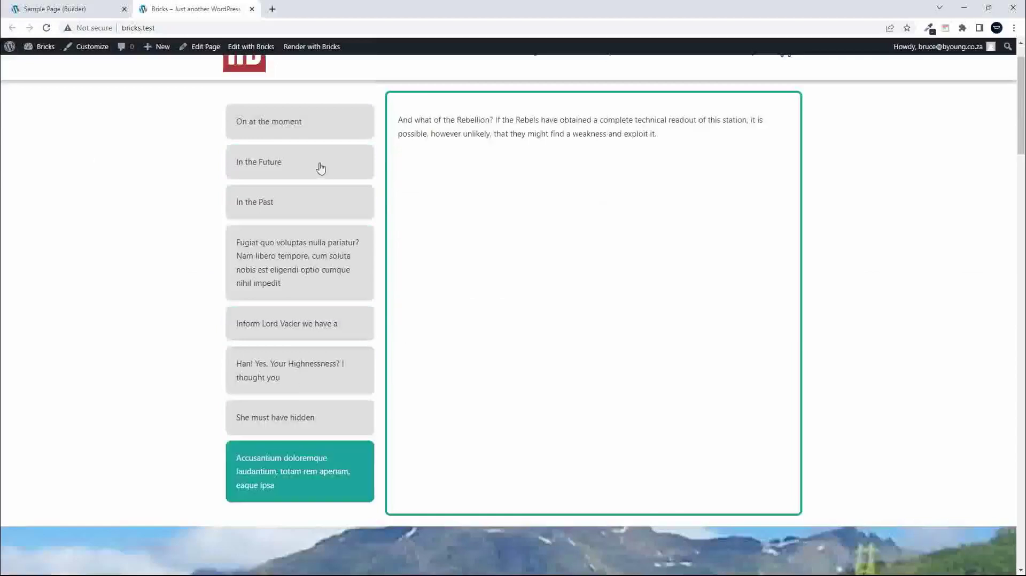
pyautogui.scroll(-1, 310, 134)
pyautogui.click(297, 107)
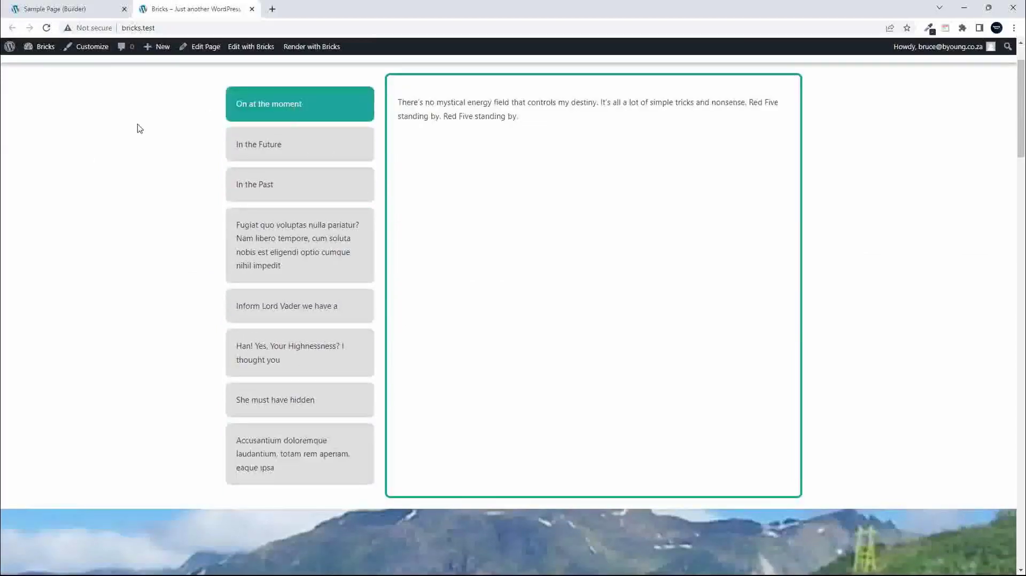